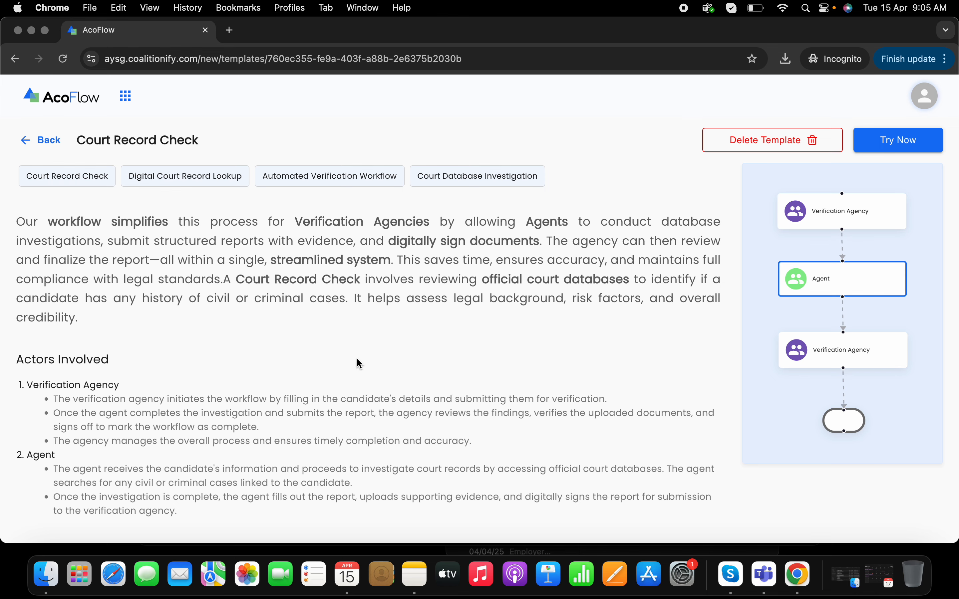
Read through the Court Record Check template description, including its actors, workflow overview and key features
{"action": "scroll", "coordinate": [357, 359], "scroll_direction": "down", "scroll_amount": 10}
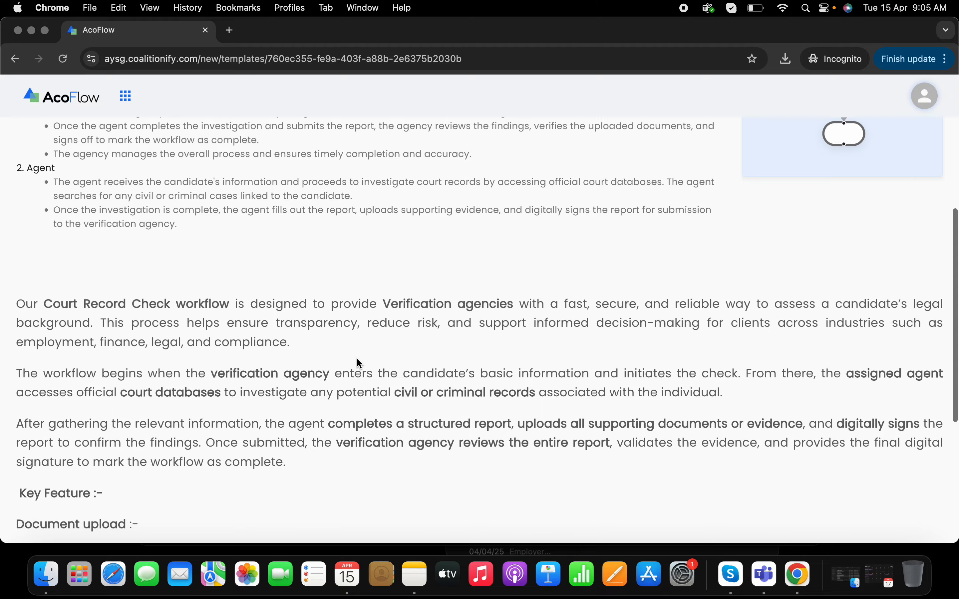
{"action": "scroll", "coordinate": [359, 364], "scroll_direction": "up", "scroll_amount": 10}
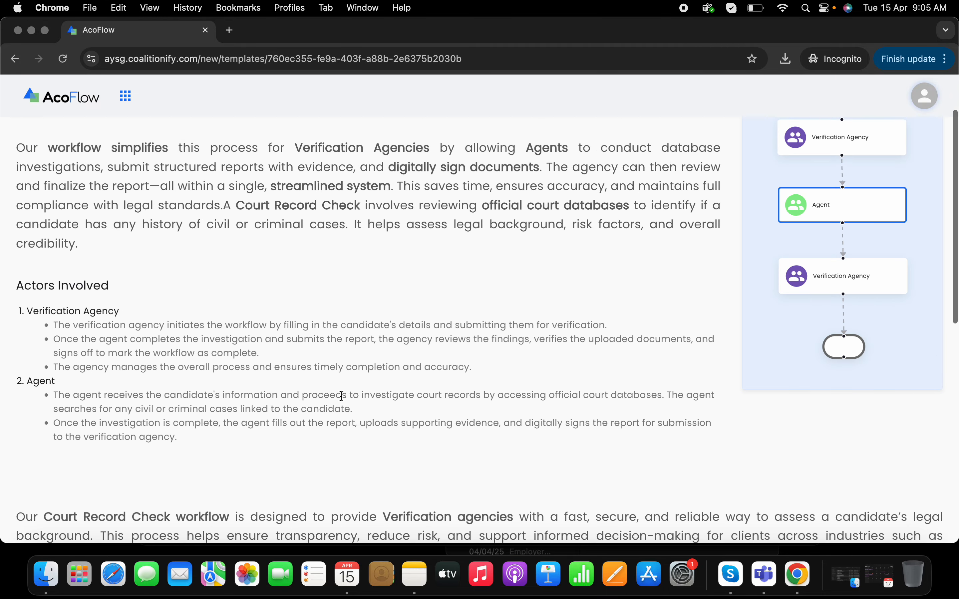
{"action": "scroll", "coordinate": [363, 412], "scroll_direction": "down", "scroll_amount": 10}
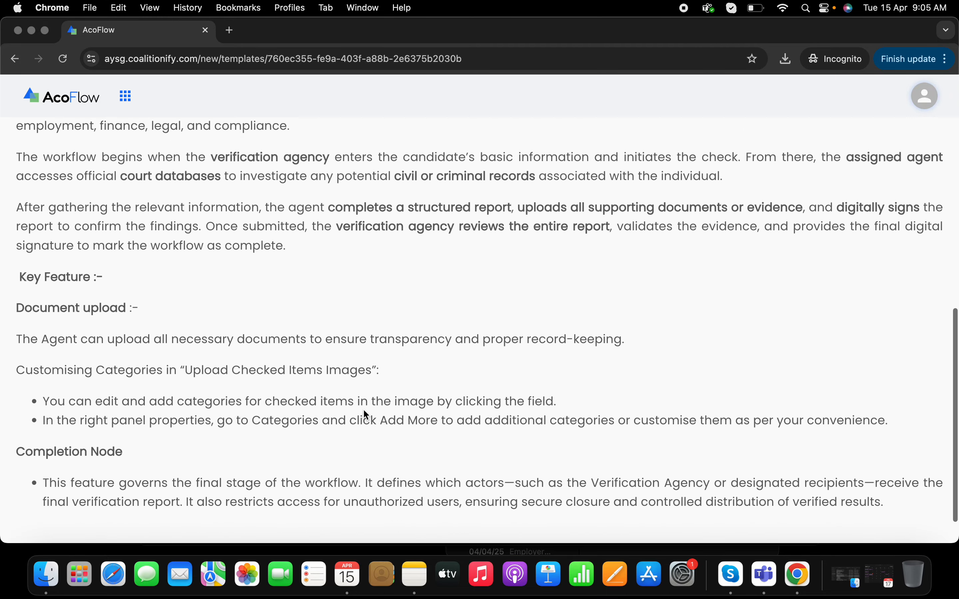
{"action": "scroll", "coordinate": [365, 415], "scroll_direction": "down", "scroll_amount": 3}
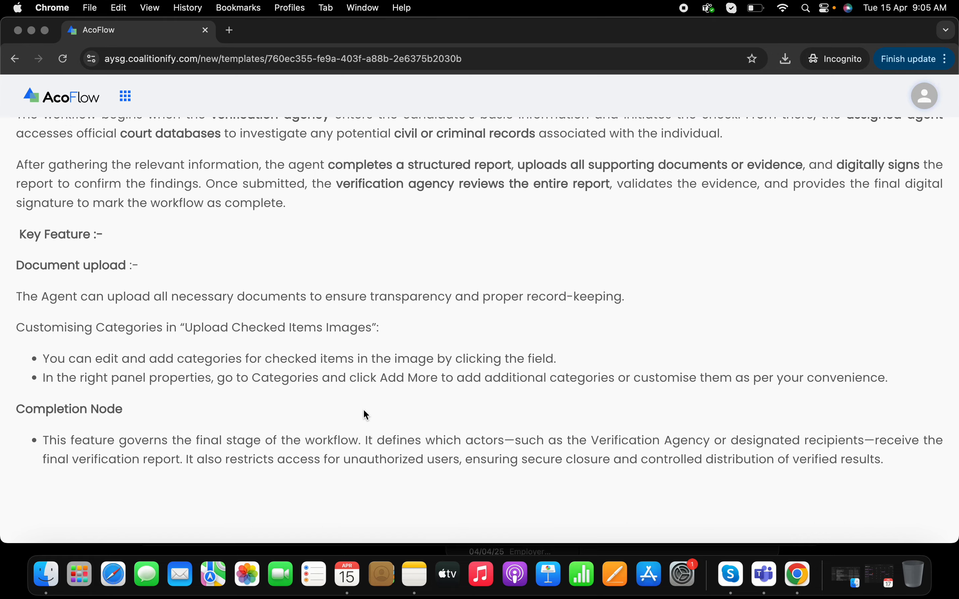
{"action": "scroll", "coordinate": [365, 415], "scroll_direction": "up", "scroll_amount": 15}
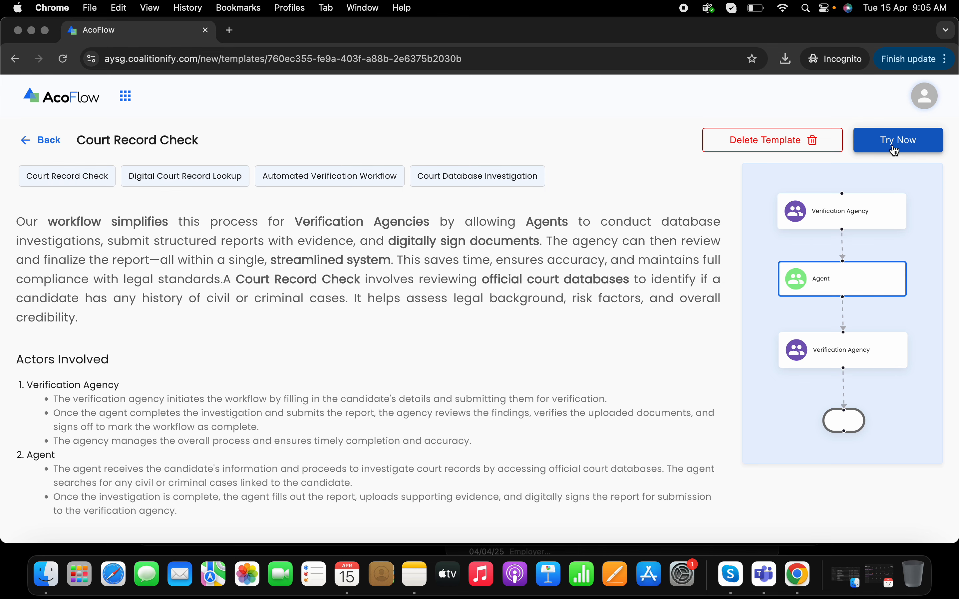
Leave the template page, show all workflows and open the Court Record Check workflow
{"action": "left_click", "coordinate": [50, 151]}
{"action": "left_click", "coordinate": [50, 135]}
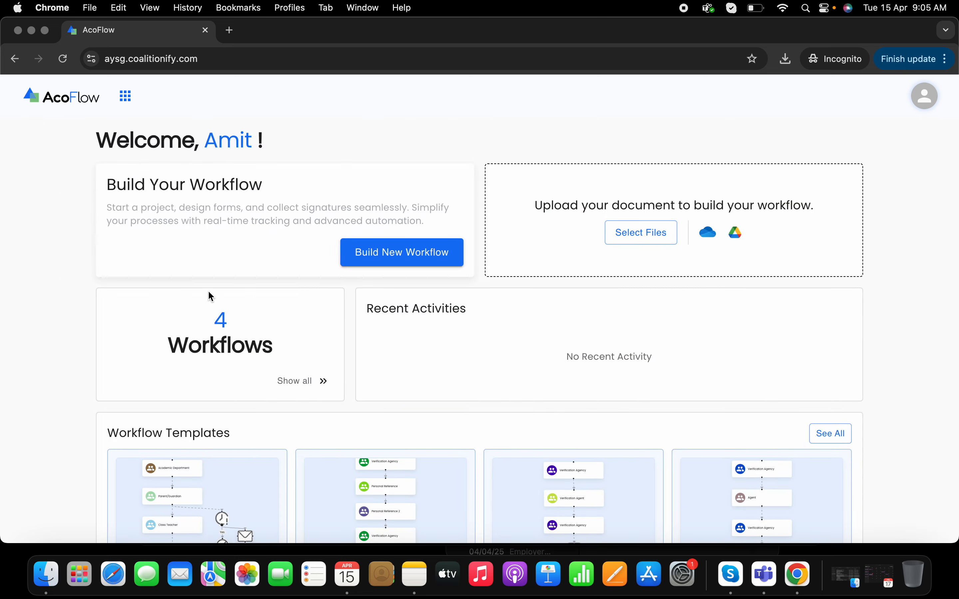
{"action": "left_click", "coordinate": [294, 381]}
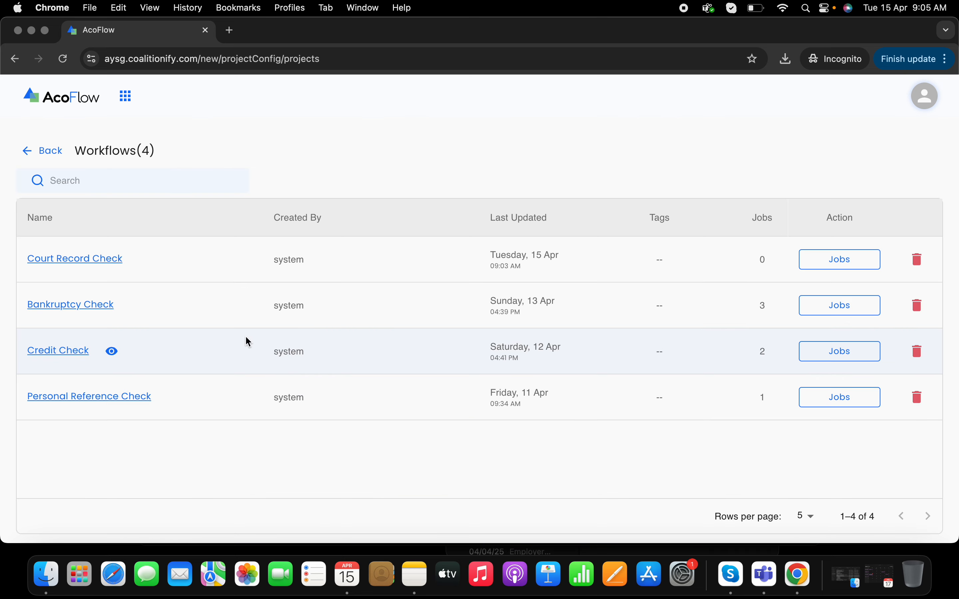
{"action": "left_click", "coordinate": [110, 262]}
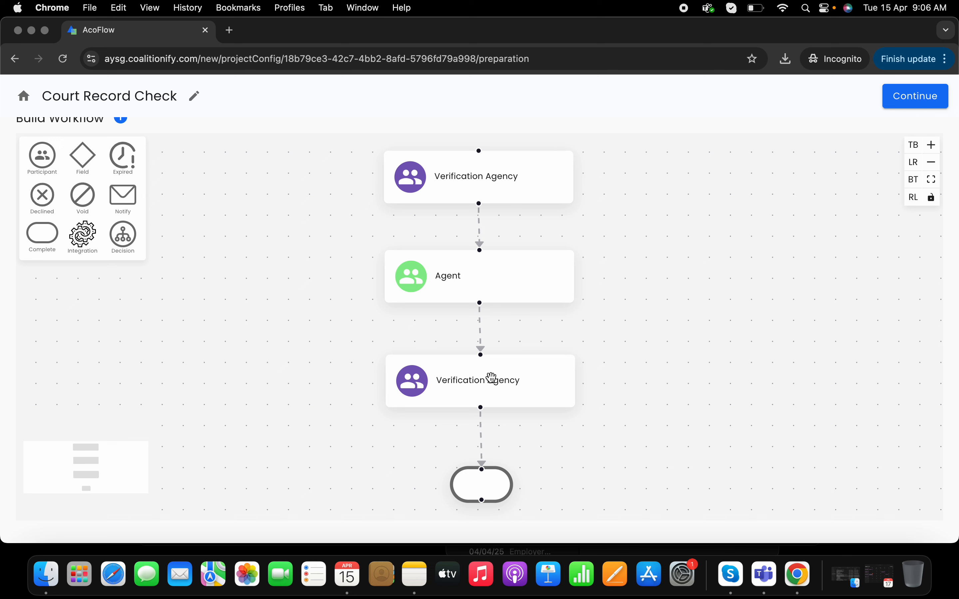
Check the recipient settings of the workflow's completion node and proceed to the document design stage
{"action": "left_click", "coordinate": [478, 477]}
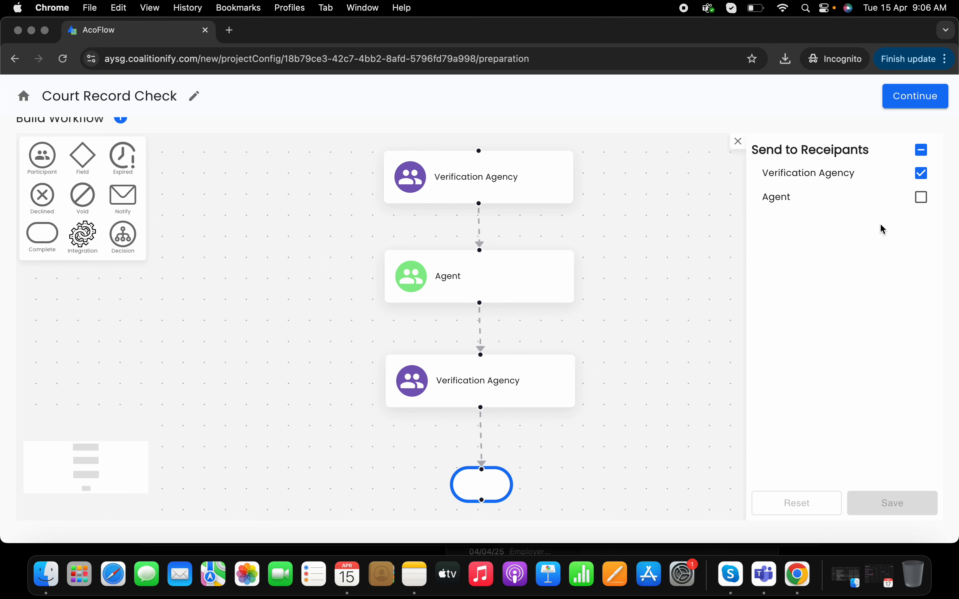
{"action": "left_click", "coordinate": [738, 142]}
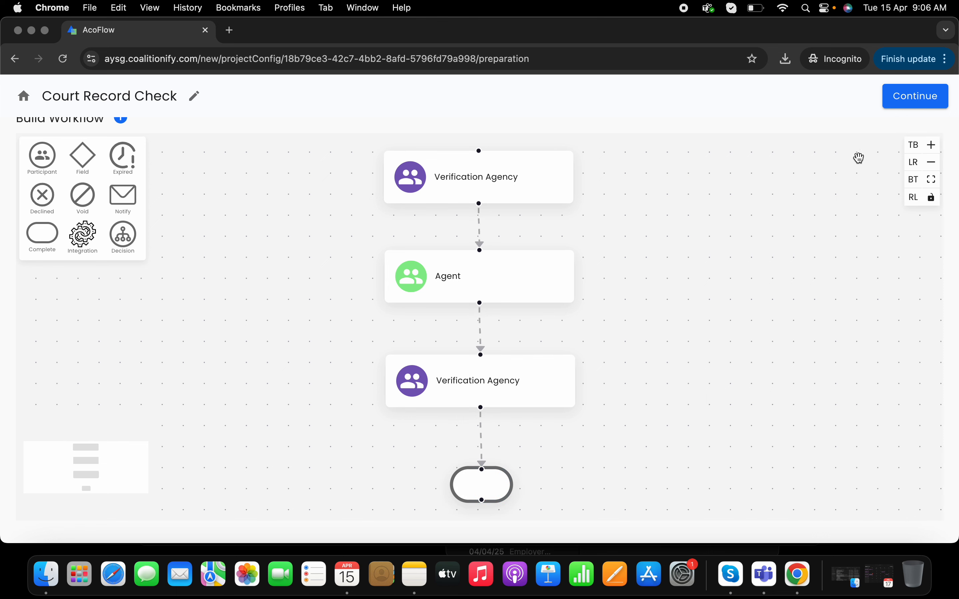
{"action": "left_click", "coordinate": [902, 104]}
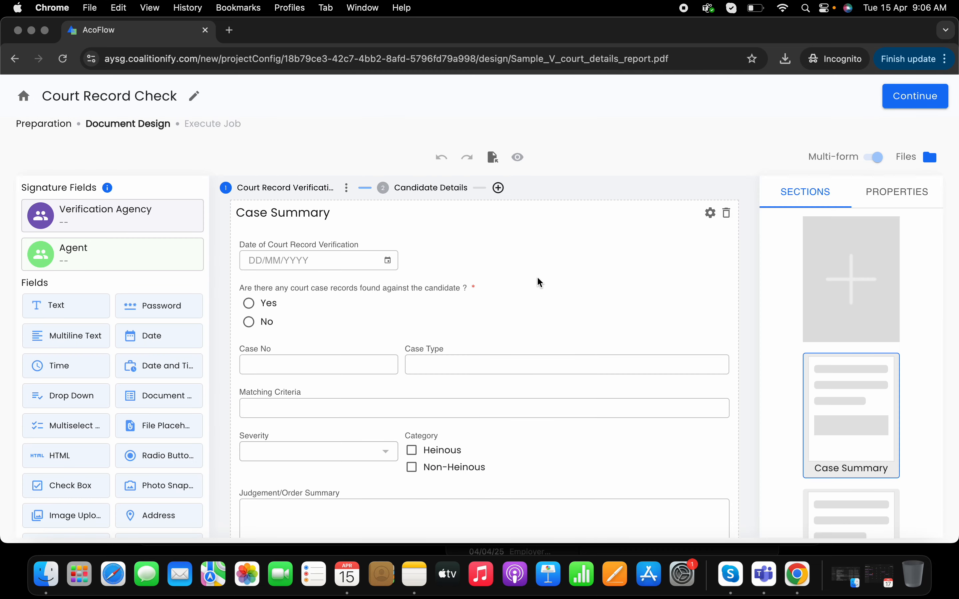
Open the Candidate Details form and examine its fields from full name to nationality
{"action": "left_click", "coordinate": [439, 194]}
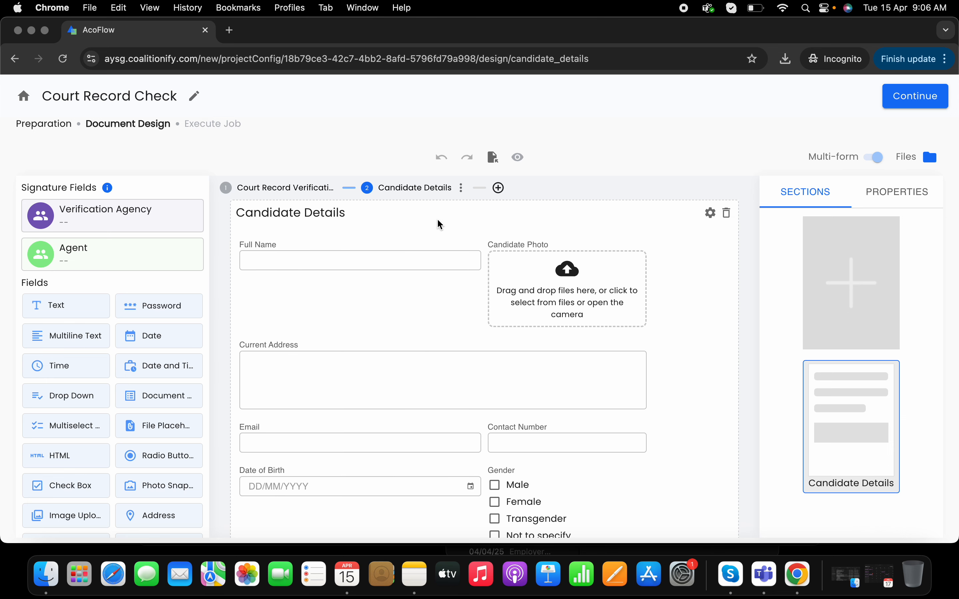
{"action": "scroll", "coordinate": [440, 225], "scroll_direction": "down", "scroll_amount": 2}
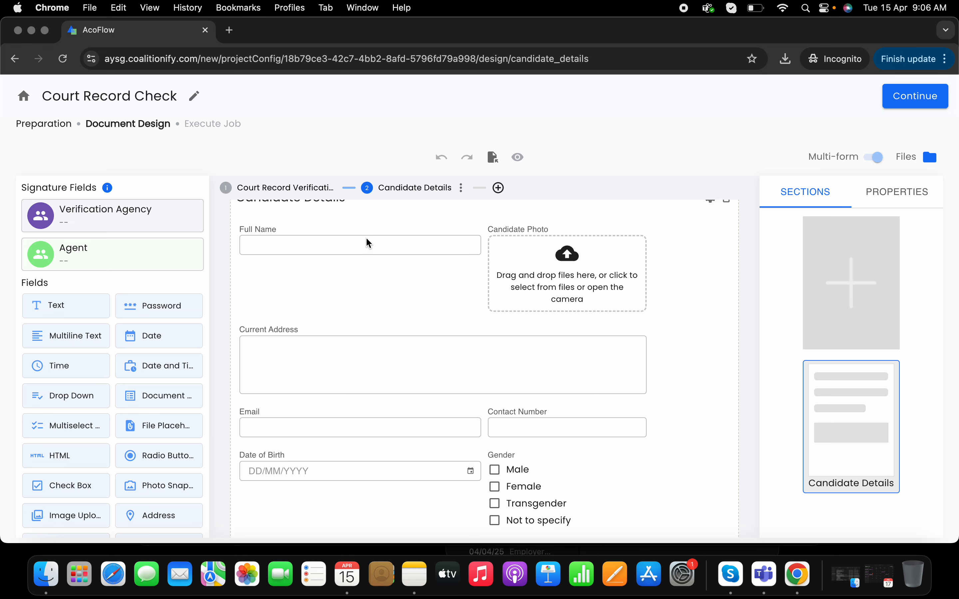
{"action": "scroll", "coordinate": [391, 310], "scroll_direction": "down", "scroll_amount": 5}
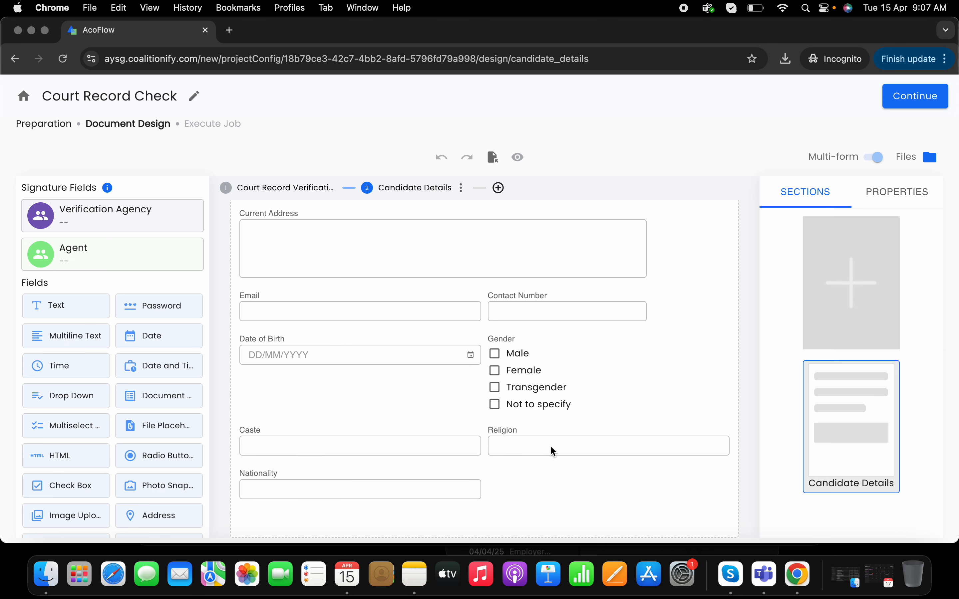
{"action": "scroll", "coordinate": [448, 428], "scroll_direction": "up", "scroll_amount": 4}
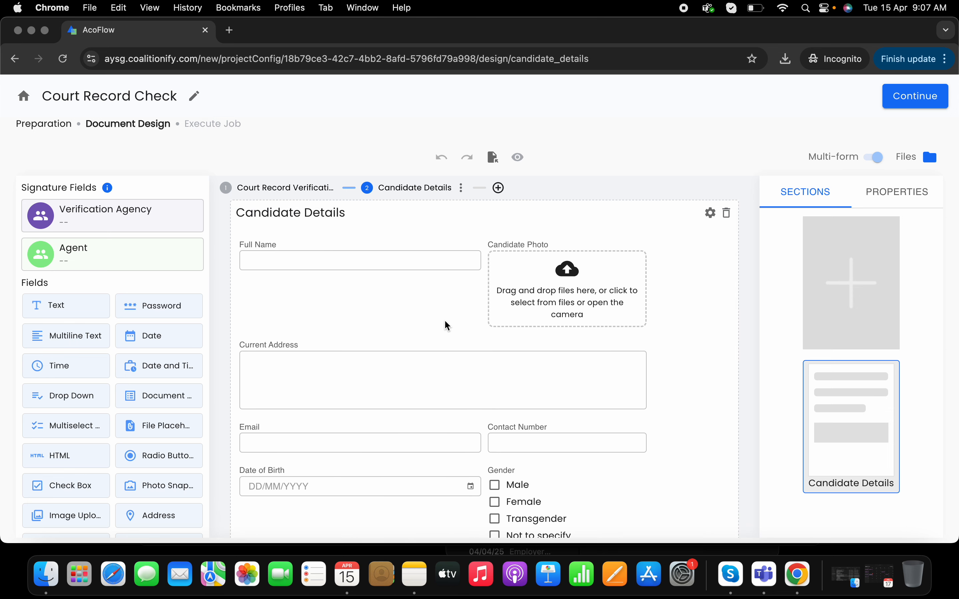
{"action": "scroll", "coordinate": [447, 326], "scroll_direction": "down", "scroll_amount": 4}
{"action": "scroll", "coordinate": [447, 326], "scroll_direction": "up", "scroll_amount": 3}
Open the Court Record Verification form and examine the fields of its Case Summary section
{"action": "left_click", "coordinate": [296, 190]}
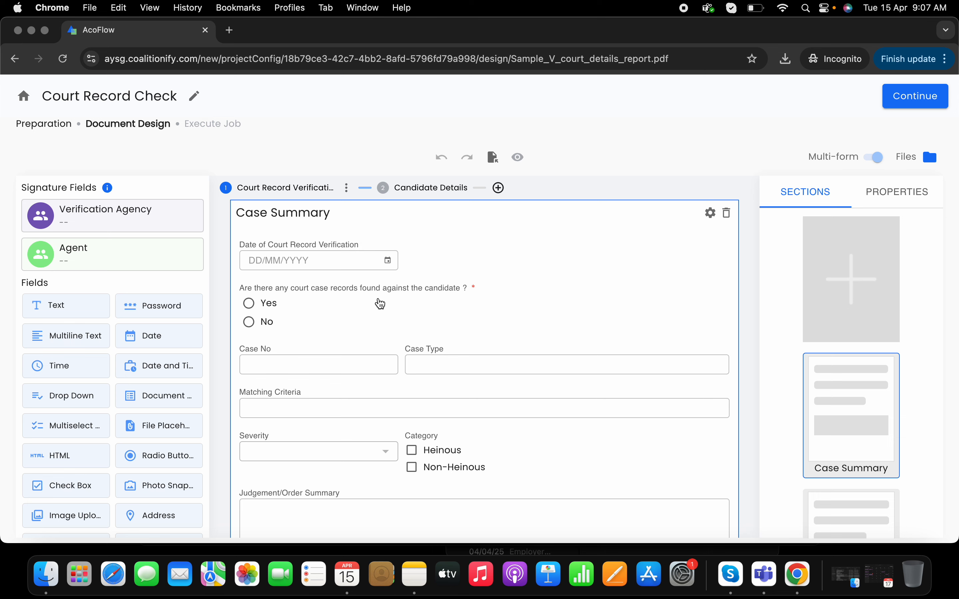
{"action": "scroll", "coordinate": [380, 304], "scroll_direction": "down", "scroll_amount": 1}
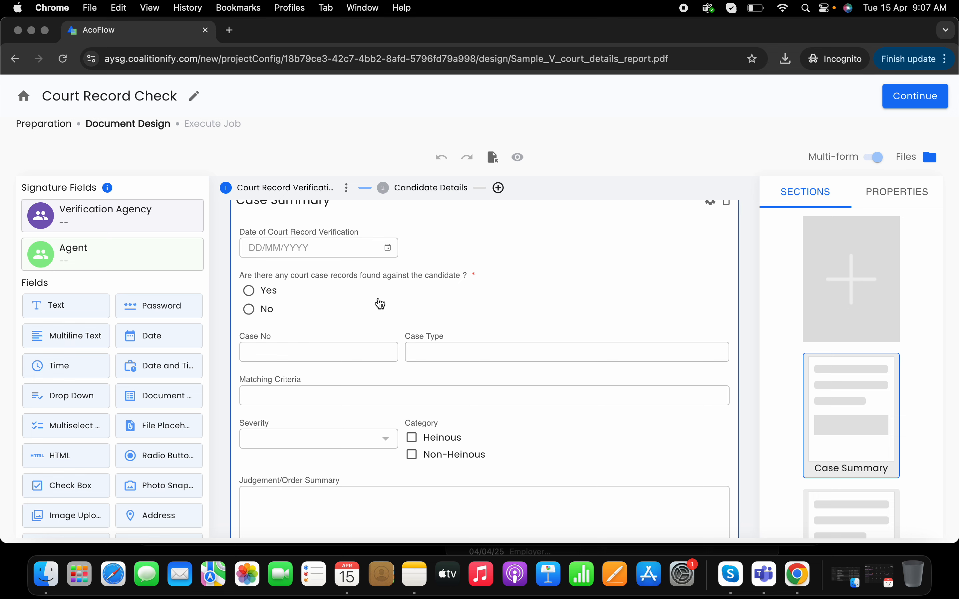
{"action": "scroll", "coordinate": [388, 322], "scroll_direction": "down", "scroll_amount": 10}
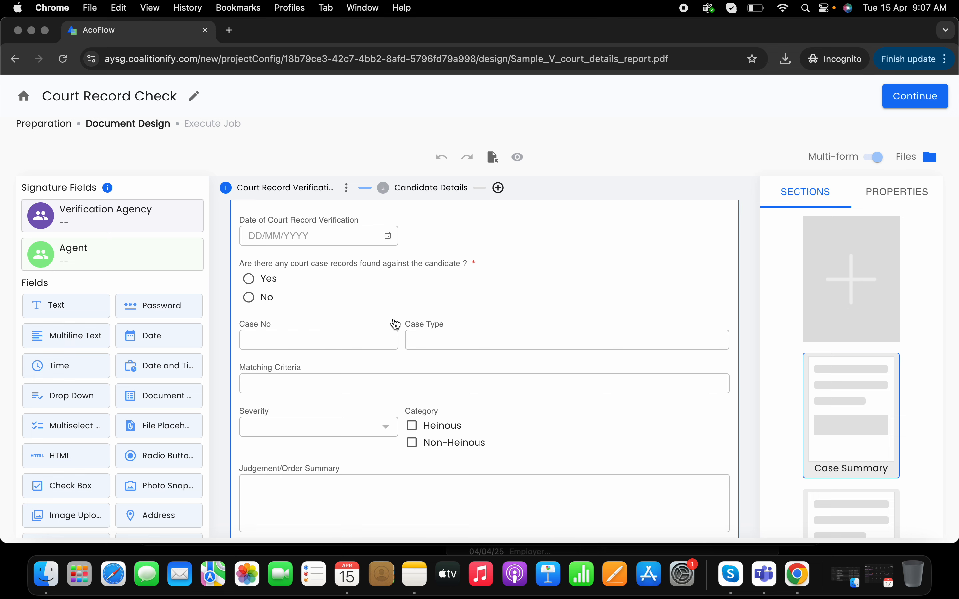
{"action": "scroll", "coordinate": [396, 325], "scroll_direction": "down", "scroll_amount": 8}
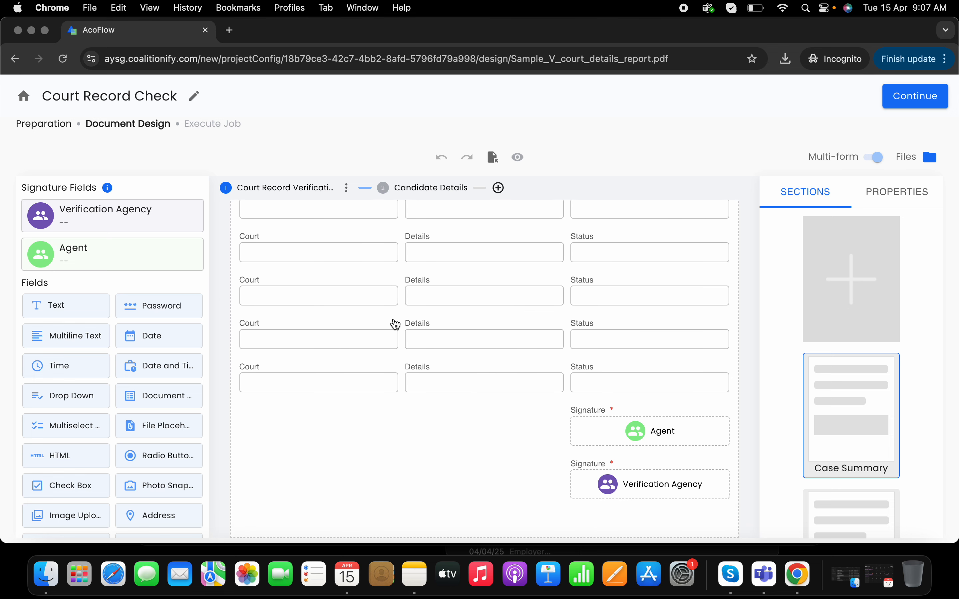
{"action": "scroll", "coordinate": [395, 325], "scroll_direction": "down", "scroll_amount": 3}
{"action": "scroll", "coordinate": [396, 325], "scroll_direction": "up", "scroll_amount": 20}
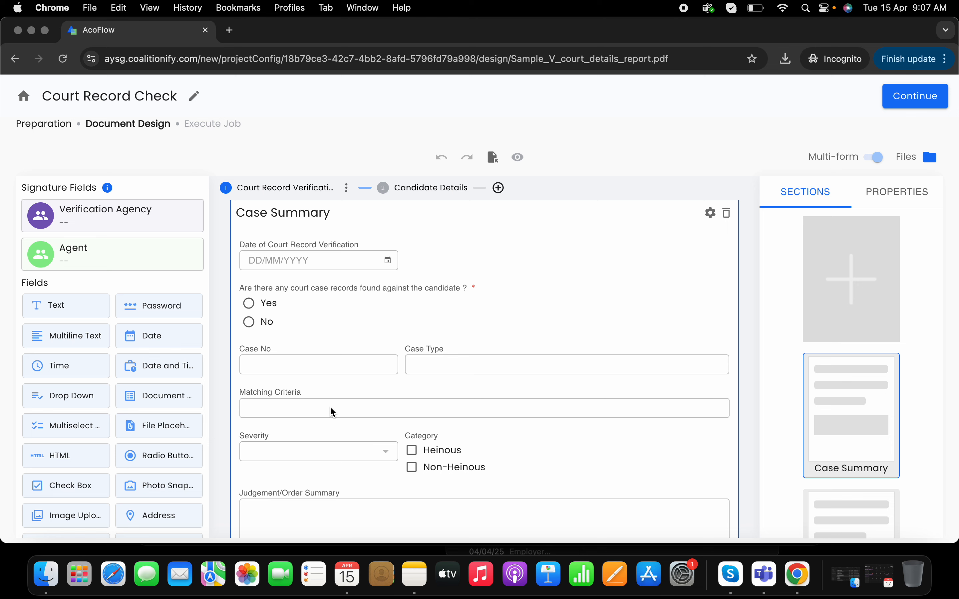
{"action": "scroll", "coordinate": [330, 414], "scroll_direction": "down", "scroll_amount": 3}
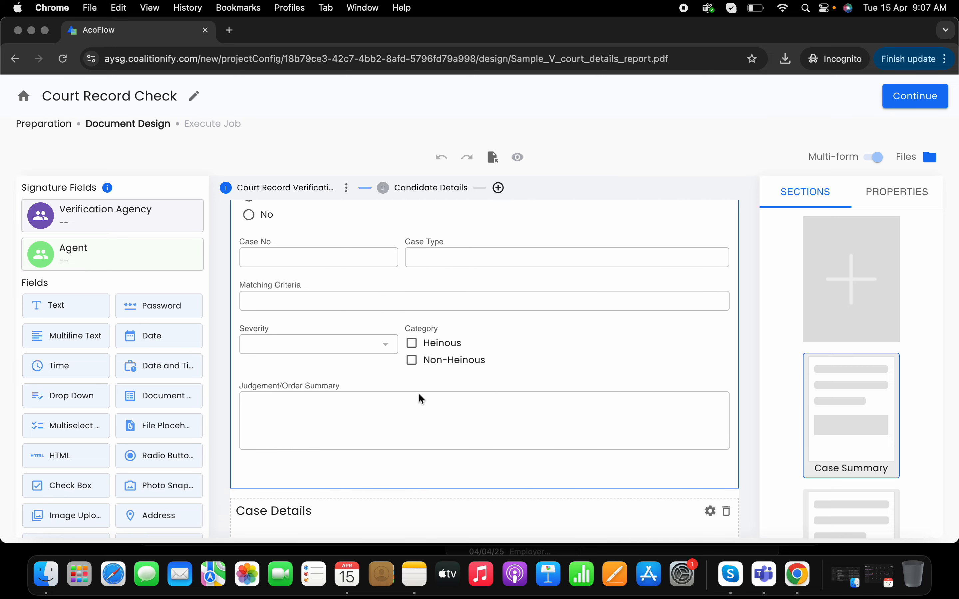
{"action": "scroll", "coordinate": [421, 399], "scroll_direction": "down", "scroll_amount": 6}
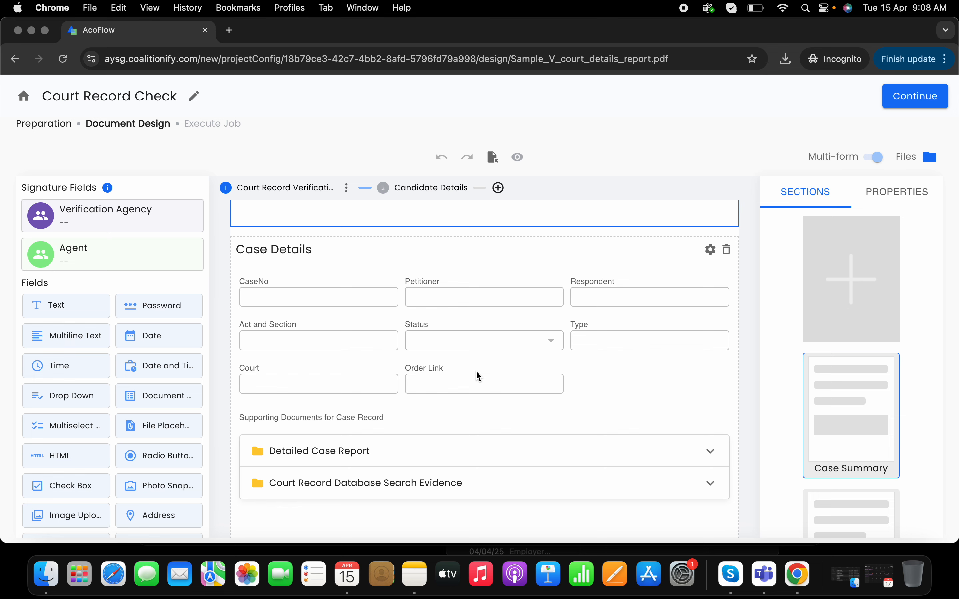
Examine the Case Details section and its supporting document folders for the case record
{"action": "scroll", "coordinate": [470, 414], "scroll_direction": "down", "scroll_amount": 1}
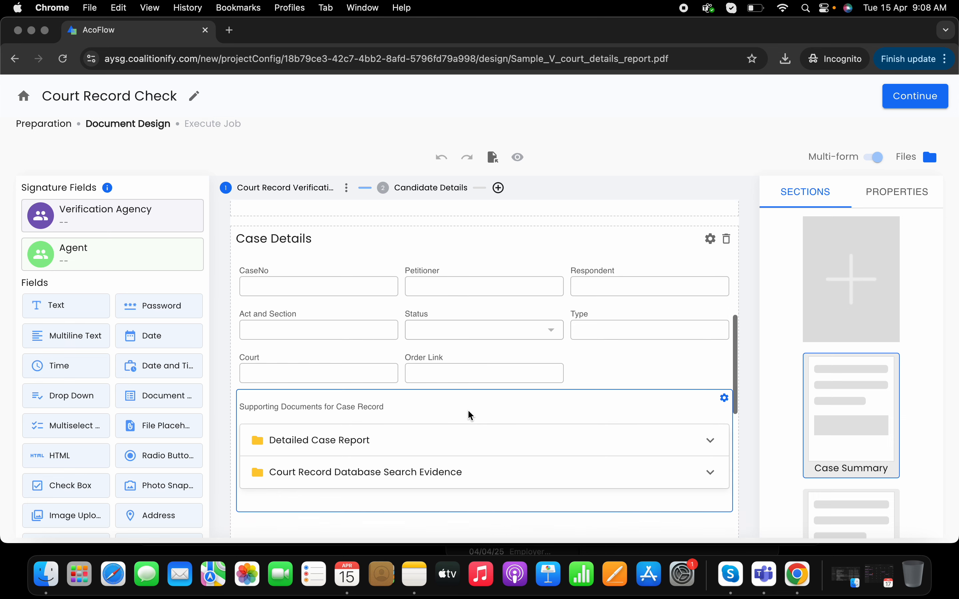
{"action": "scroll", "coordinate": [470, 414], "scroll_direction": "down", "scroll_amount": 5}
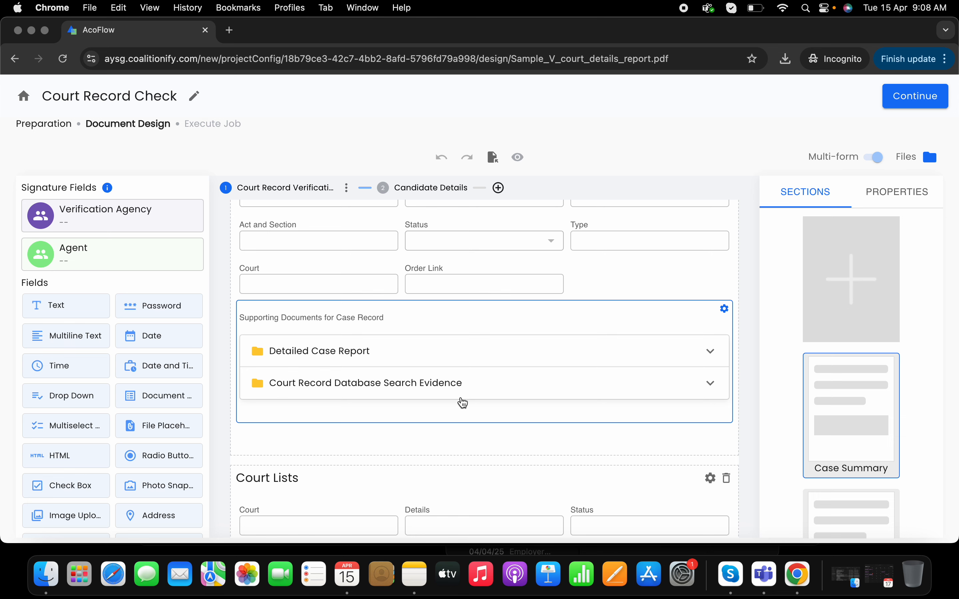
{"action": "scroll", "coordinate": [463, 402], "scroll_direction": "down", "scroll_amount": 1}
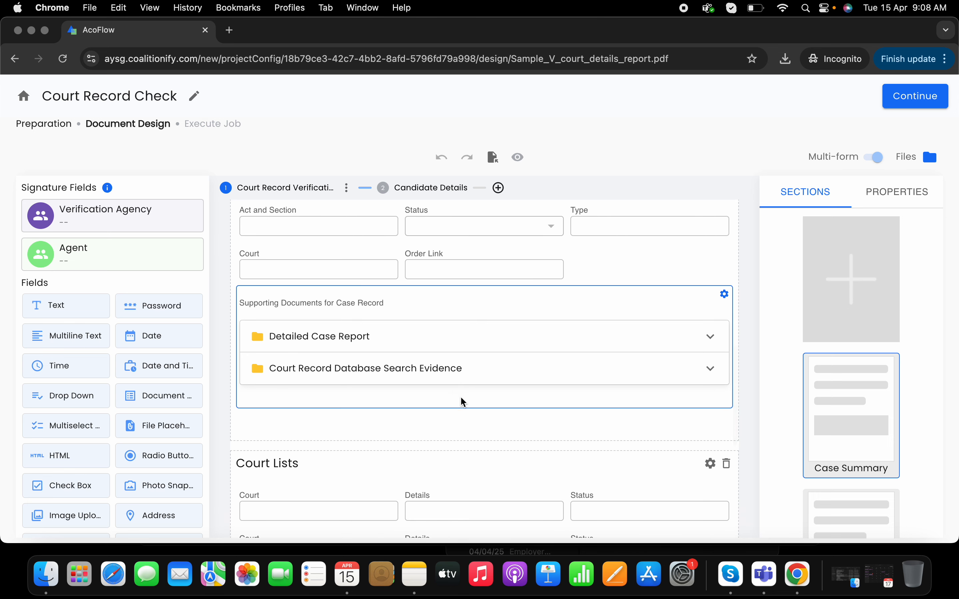
{"action": "scroll", "coordinate": [463, 403], "scroll_direction": "down", "scroll_amount": 1}
{"action": "scroll", "coordinate": [463, 402], "scroll_direction": "down", "scroll_amount": 3}
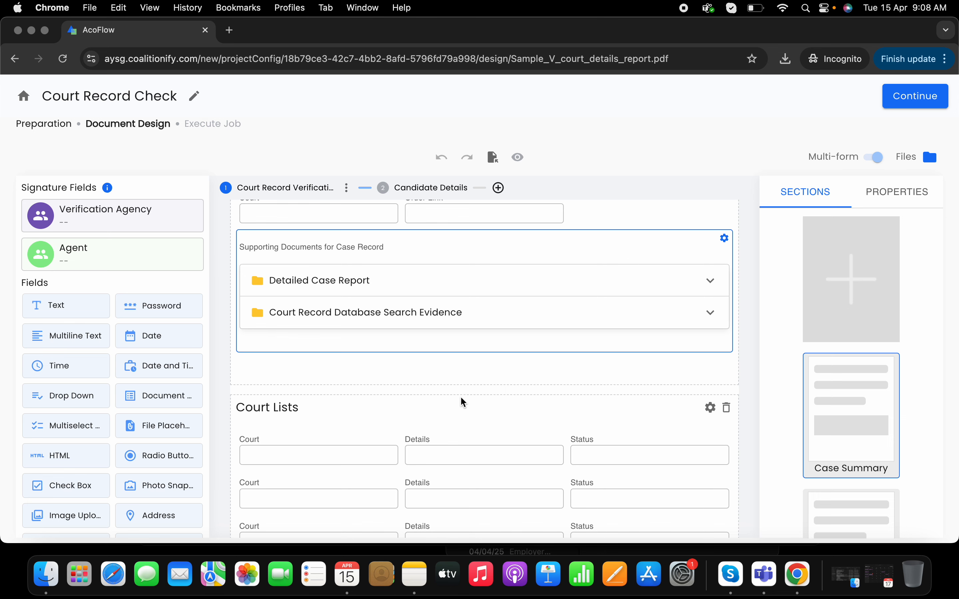
Select the Court Lists section and examine its court, details and status rows and both signature fields
{"action": "scroll", "coordinate": [462, 400], "scroll_direction": "down", "scroll_amount": 5}
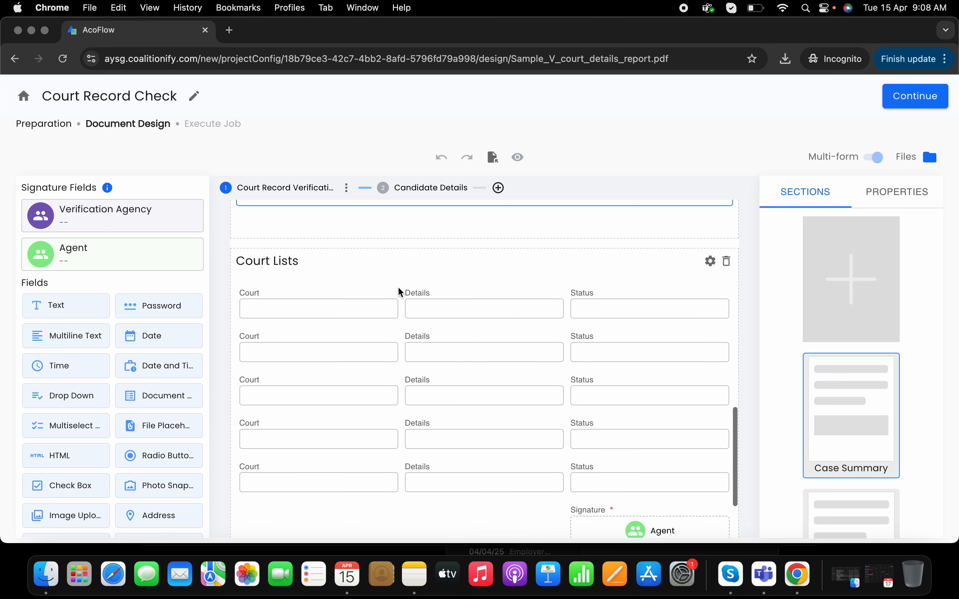
{"action": "left_click", "coordinate": [398, 290]}
{"action": "left_click", "coordinate": [412, 269]}
{"action": "scroll", "coordinate": [462, 300], "scroll_direction": "down", "scroll_amount": 3}
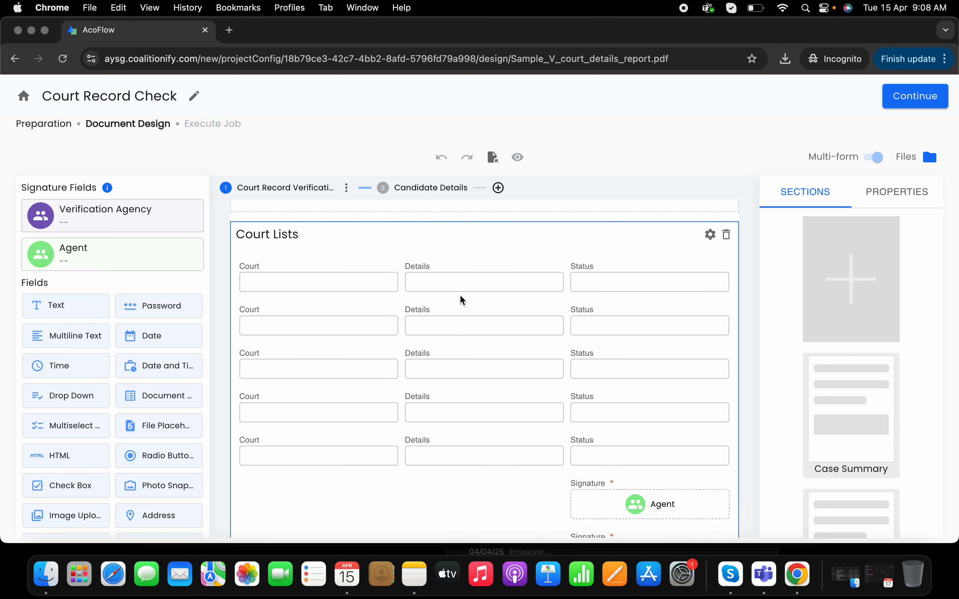
{"action": "scroll", "coordinate": [463, 300], "scroll_direction": "up", "scroll_amount": 3}
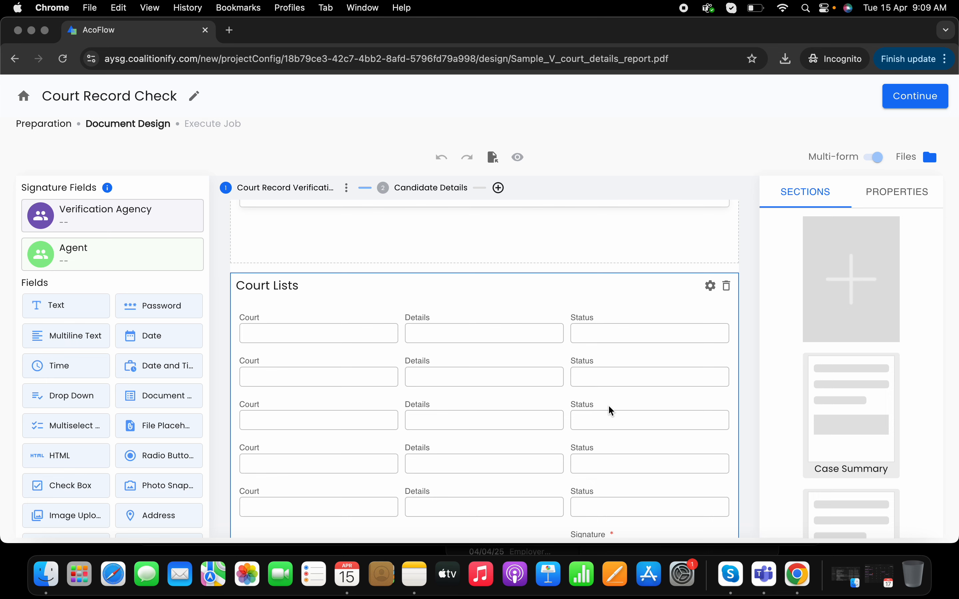
{"action": "scroll", "coordinate": [611, 410], "scroll_direction": "down", "scroll_amount": 2}
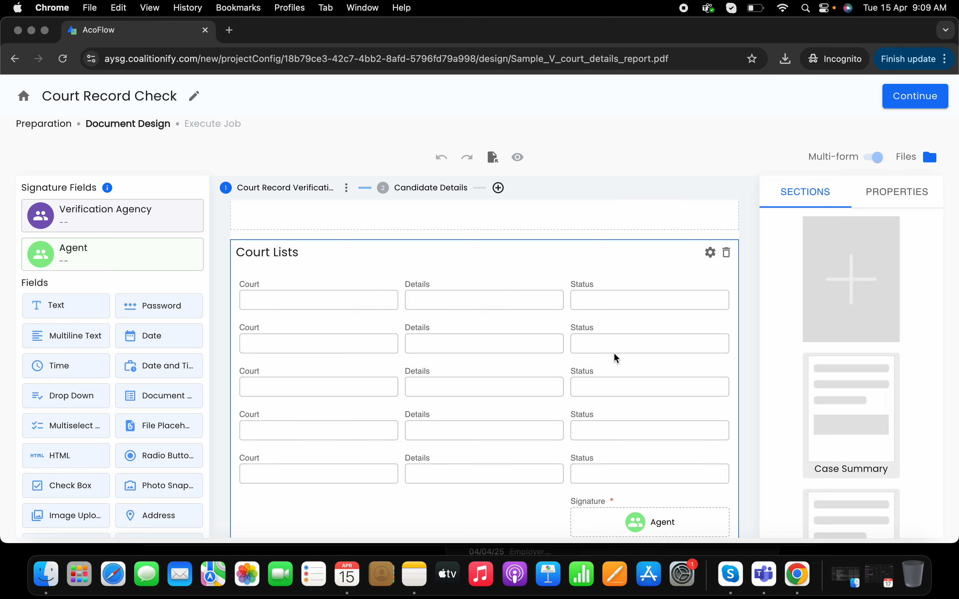
{"action": "scroll", "coordinate": [628, 383], "scroll_direction": "down", "scroll_amount": 5}
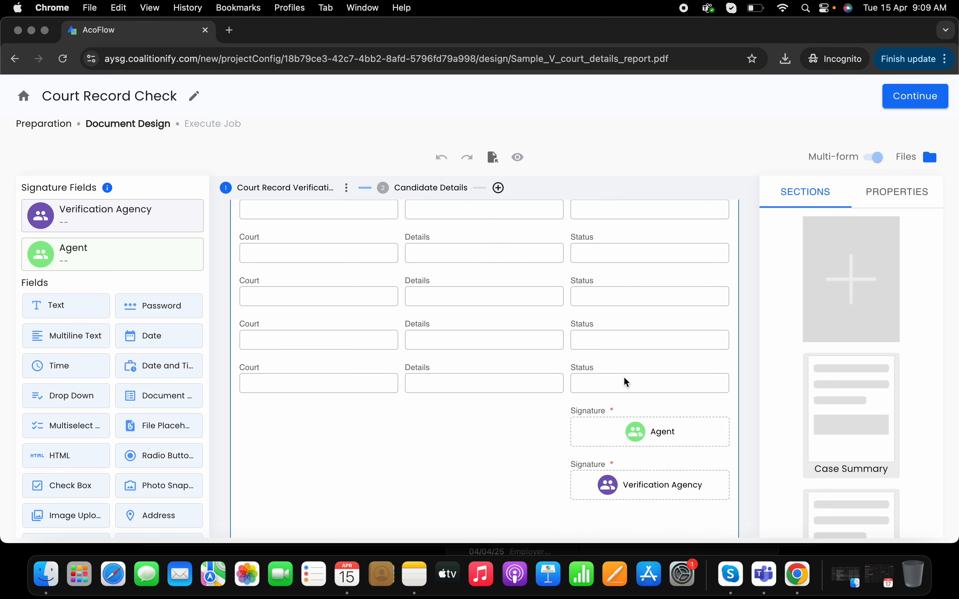
{"action": "scroll", "coordinate": [717, 385], "scroll_direction": "up", "scroll_amount": 10}
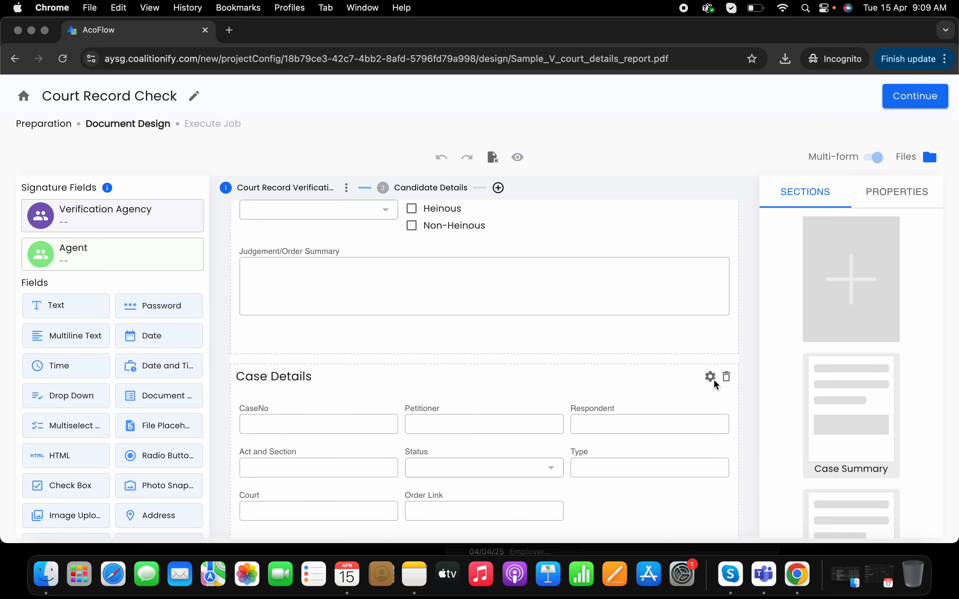
Proceed to the job execution stage and view the Create Variable dialog in the email settings, closing it without adding a variable
{"action": "left_click", "coordinate": [915, 102]}
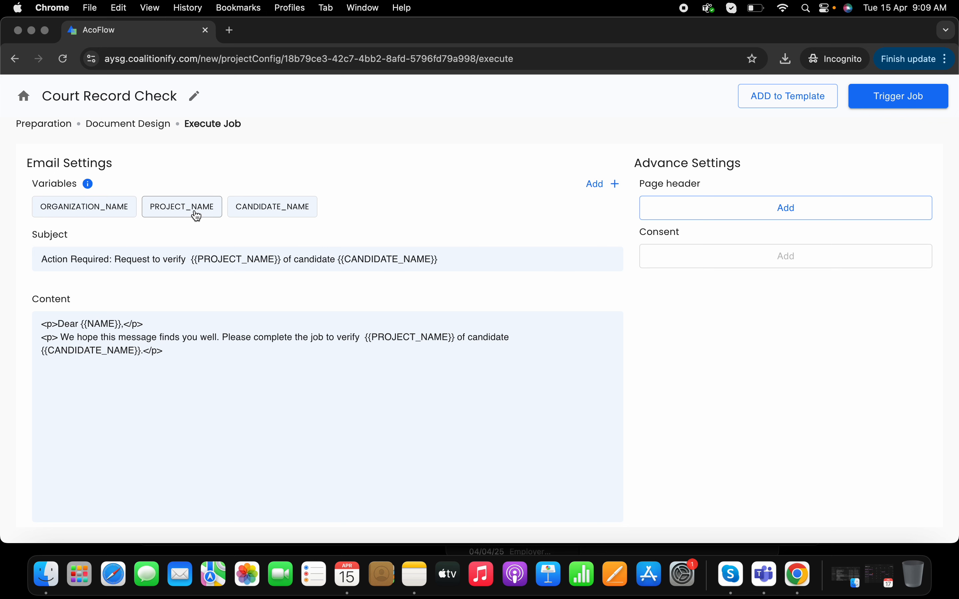
{"action": "left_click", "coordinate": [598, 186]}
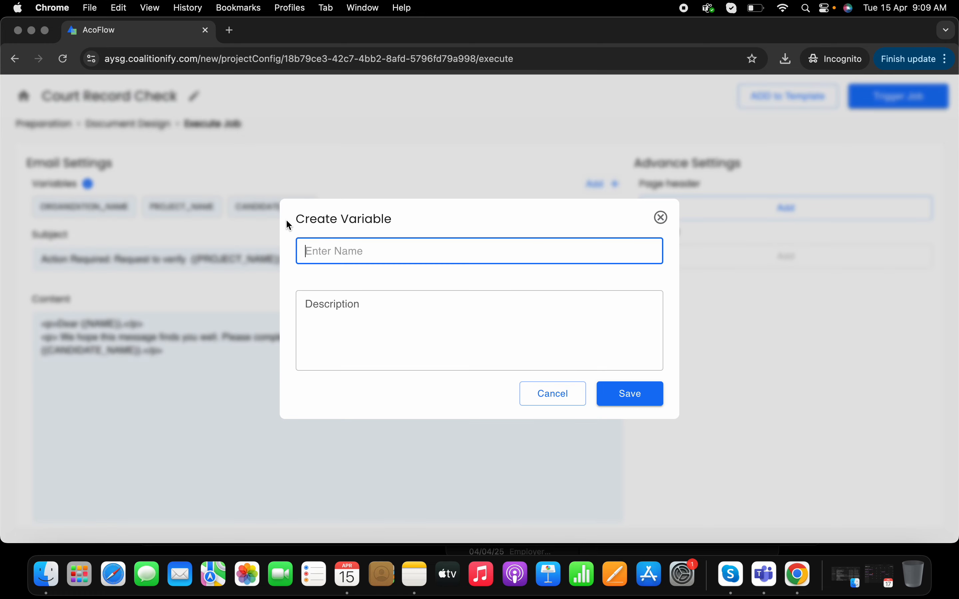
{"action": "left_click", "coordinate": [661, 218]}
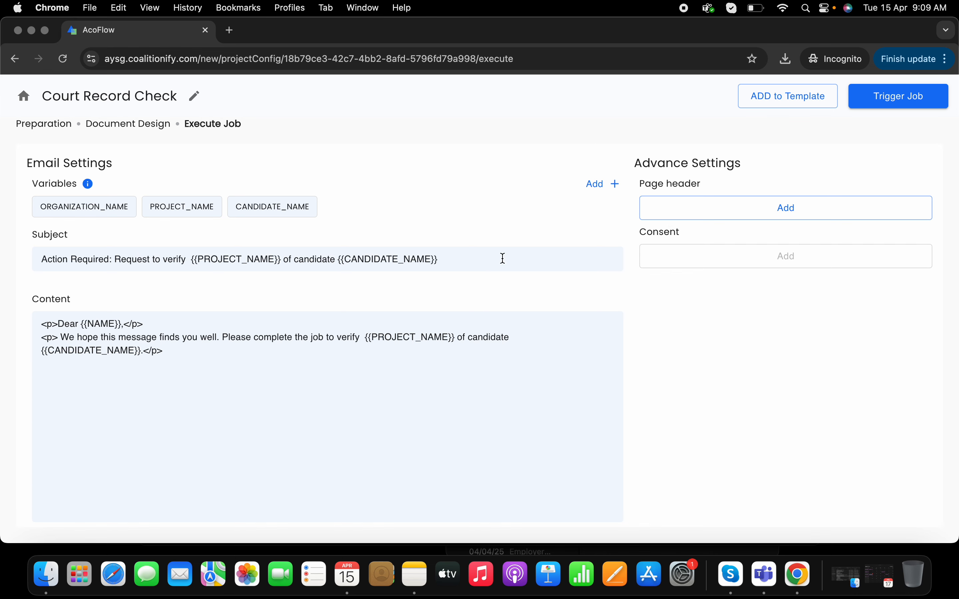
Start triggering a job and fill in the verification agency's details by entering its email address and choosing the matching saved contact
{"action": "left_click", "coordinate": [883, 100]}
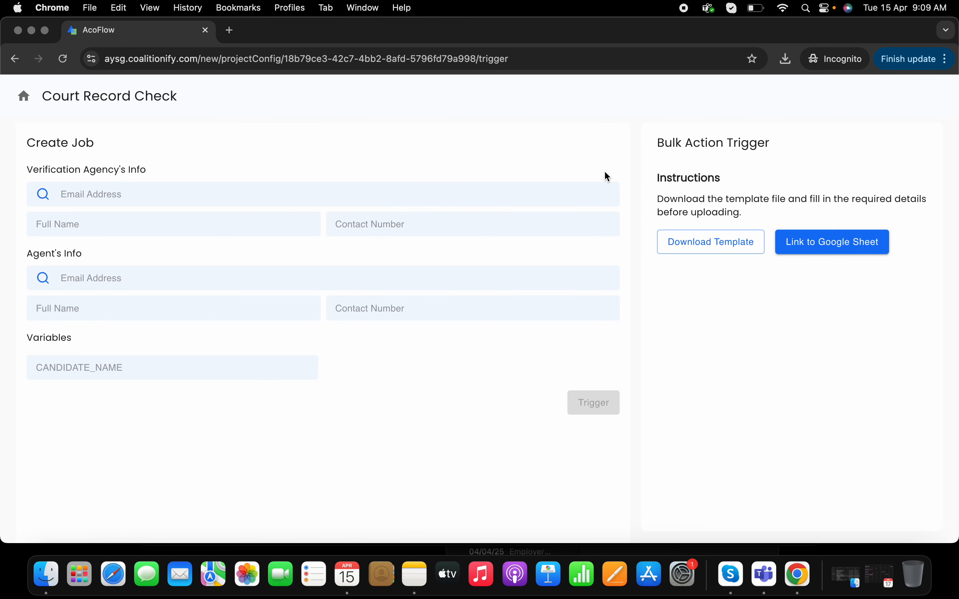
{"action": "left_click", "coordinate": [178, 197]}
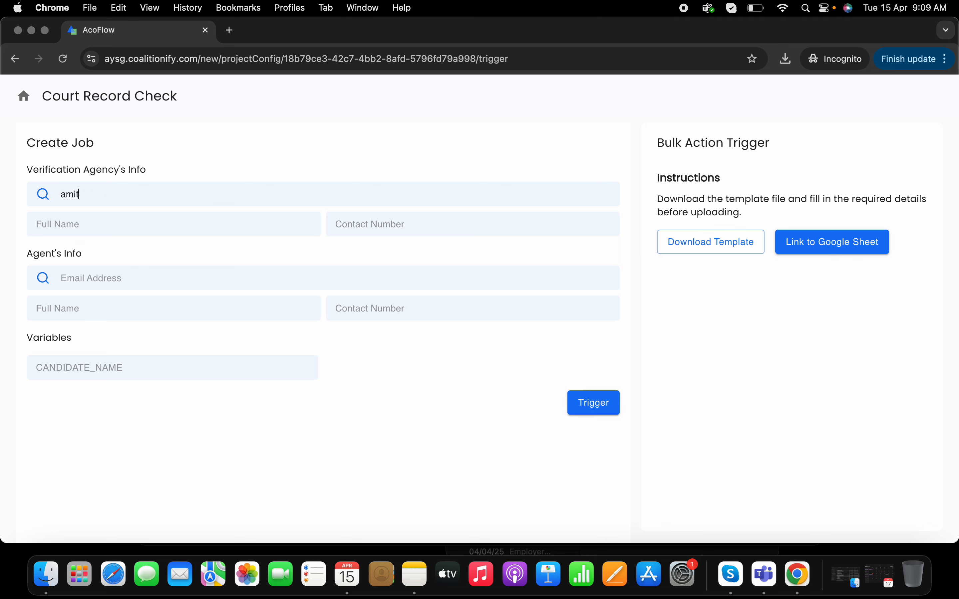
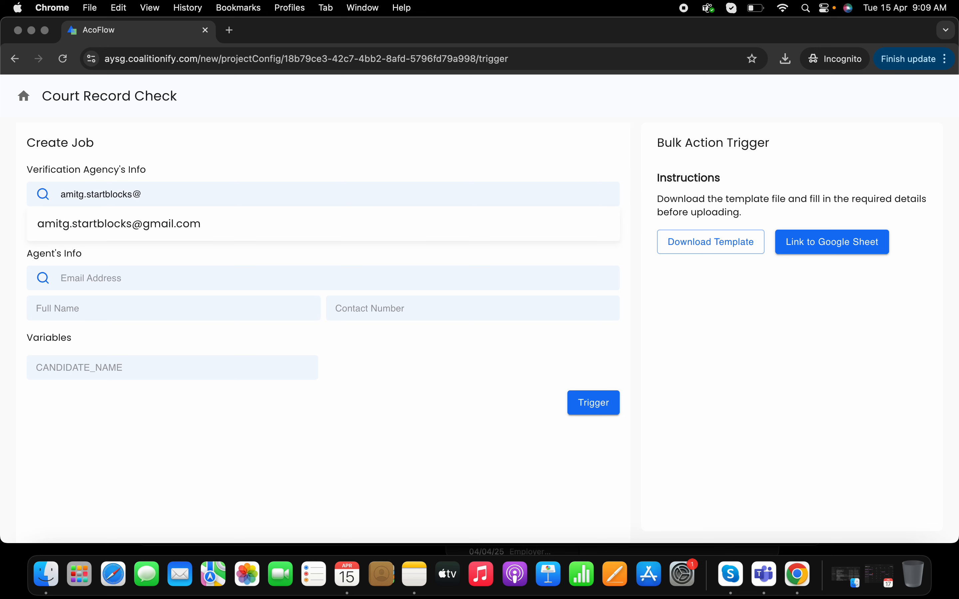
{"action": "left_click", "coordinate": [81, 230]}
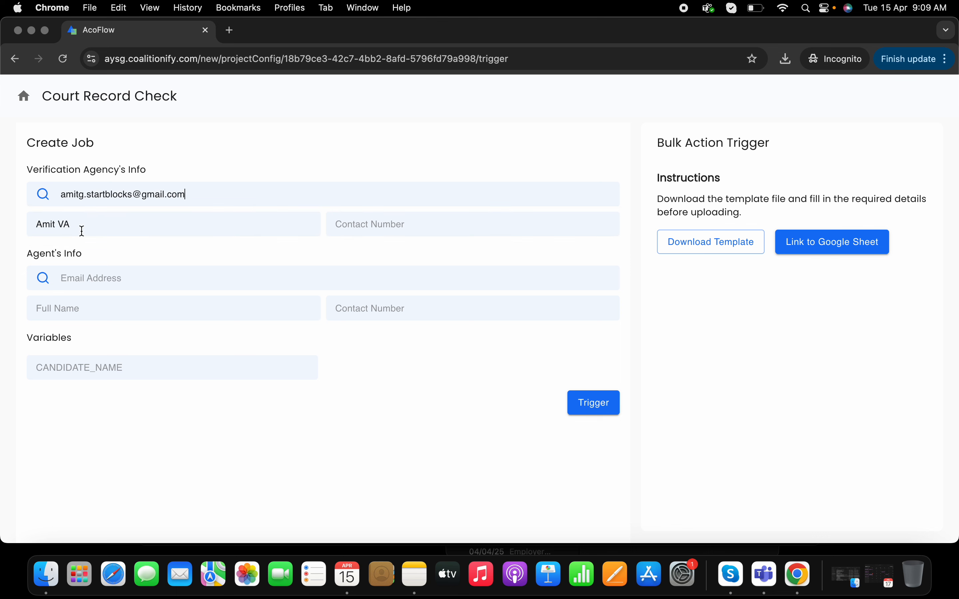
Fill in the agent's email address and full name in the Agent's Info section
{"action": "left_click", "coordinate": [133, 282]}
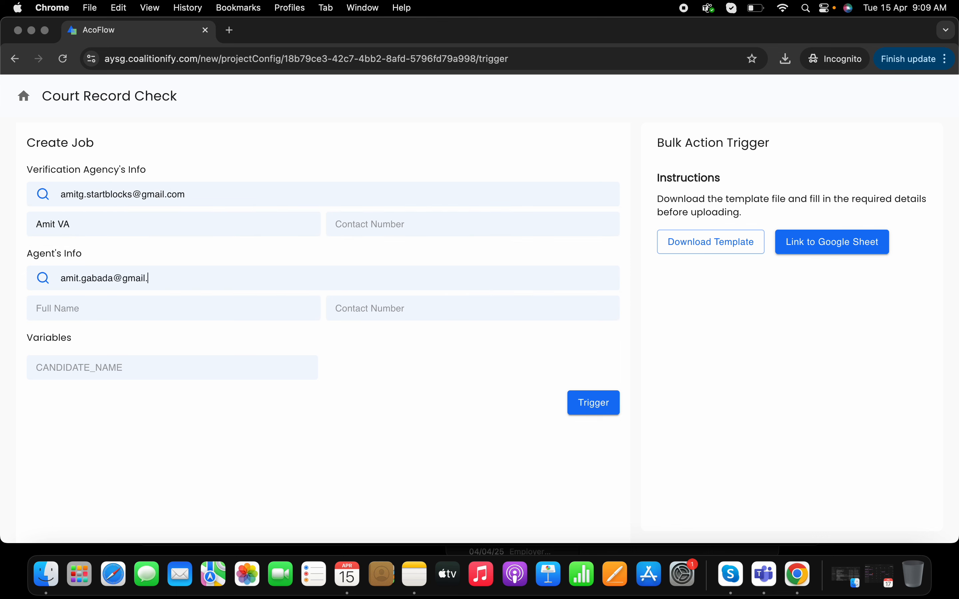
{"action": "left_click", "coordinate": [100, 309]}
{"action": "left_click", "coordinate": [118, 337]}
Enter the candidate's name for the CANDIDATE_NAME variable, then trigger the job and refresh its status
{"action": "left_click", "coordinate": [153, 368]}
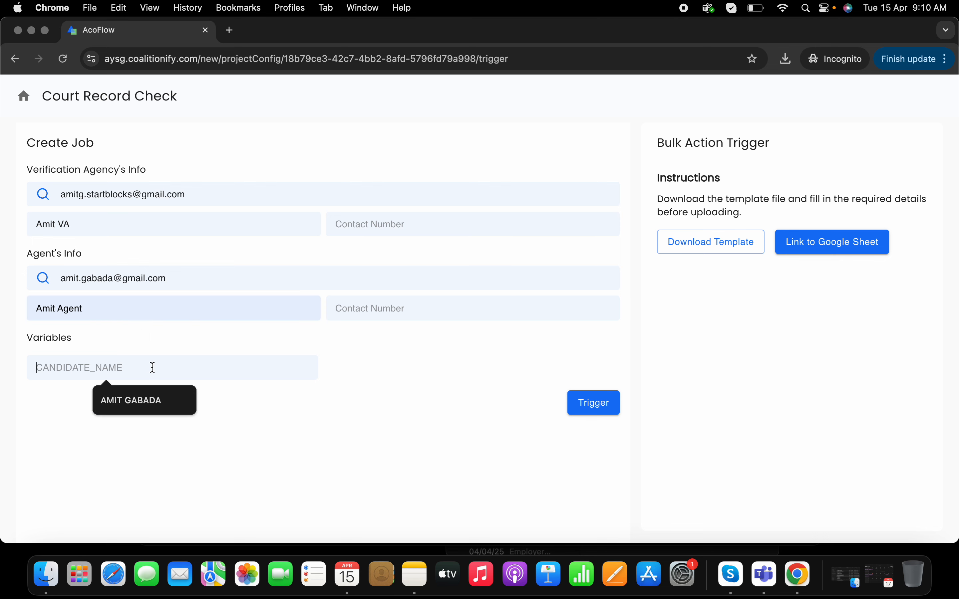
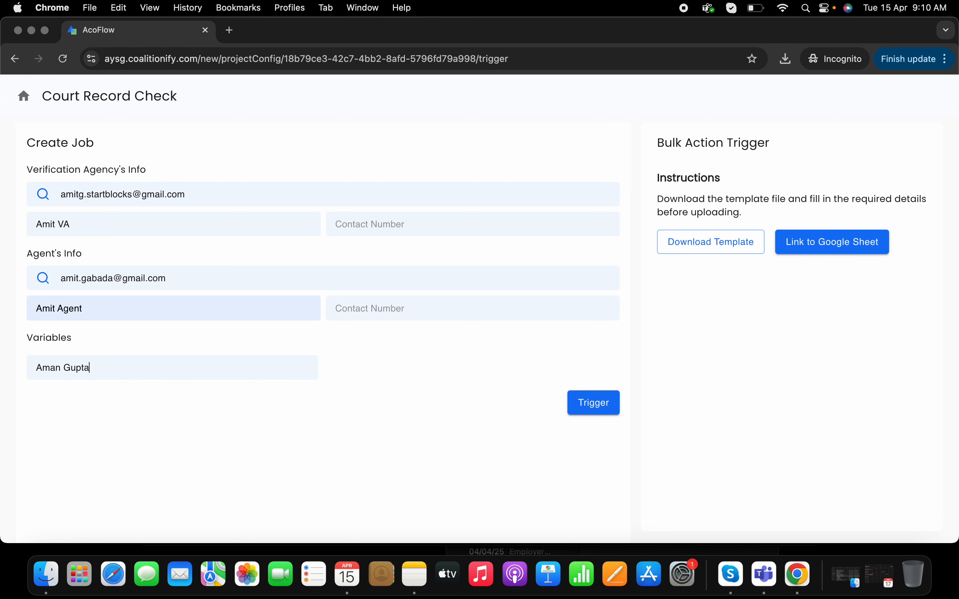
{"action": "left_click", "coordinate": [611, 409]}
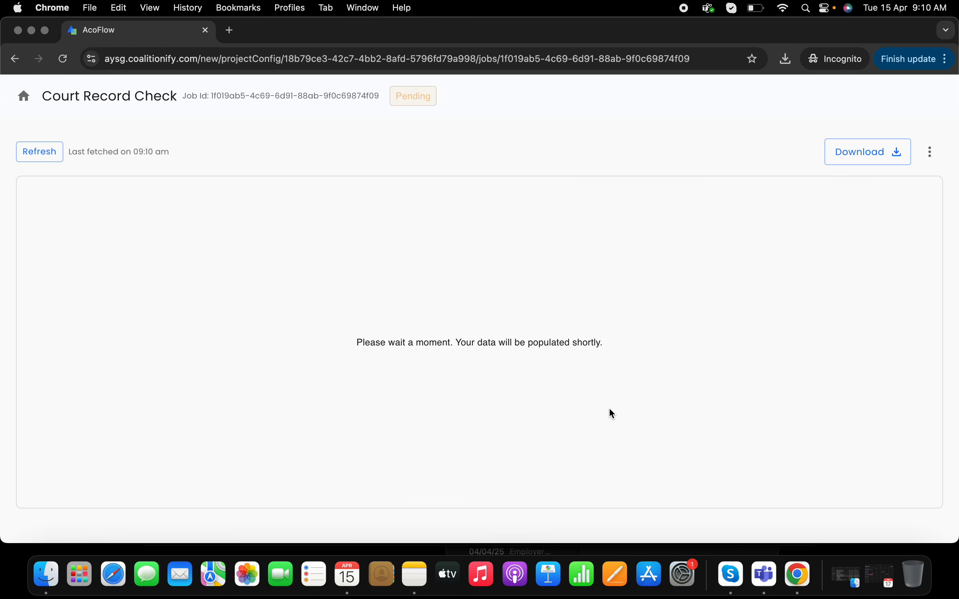
{"action": "left_click", "coordinate": [50, 146]}
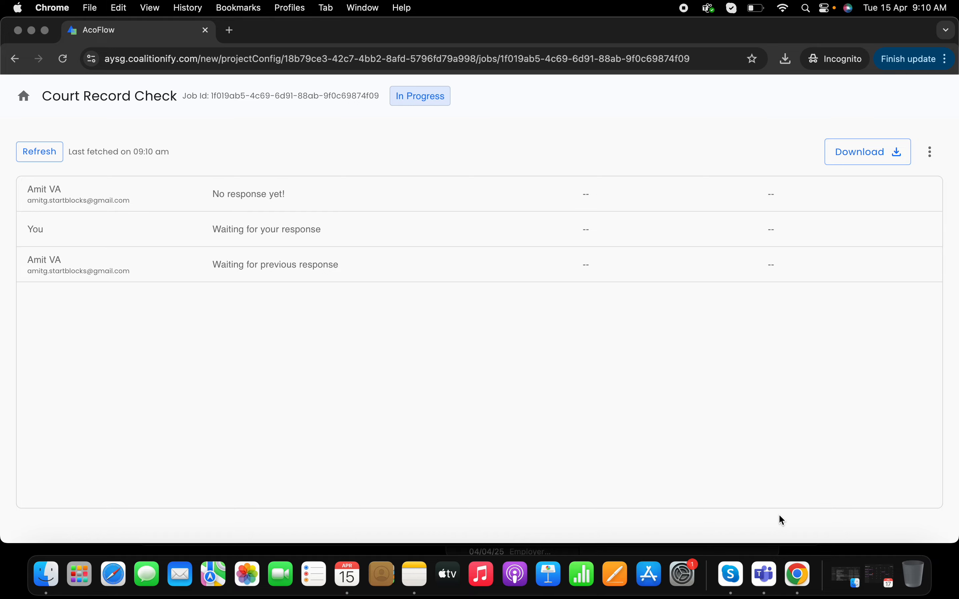
Switch to the agency's Gmail inbox, refresh it and open the newest request email to verify the Court Record Check
{"action": "right_click", "coordinate": [794, 580]}
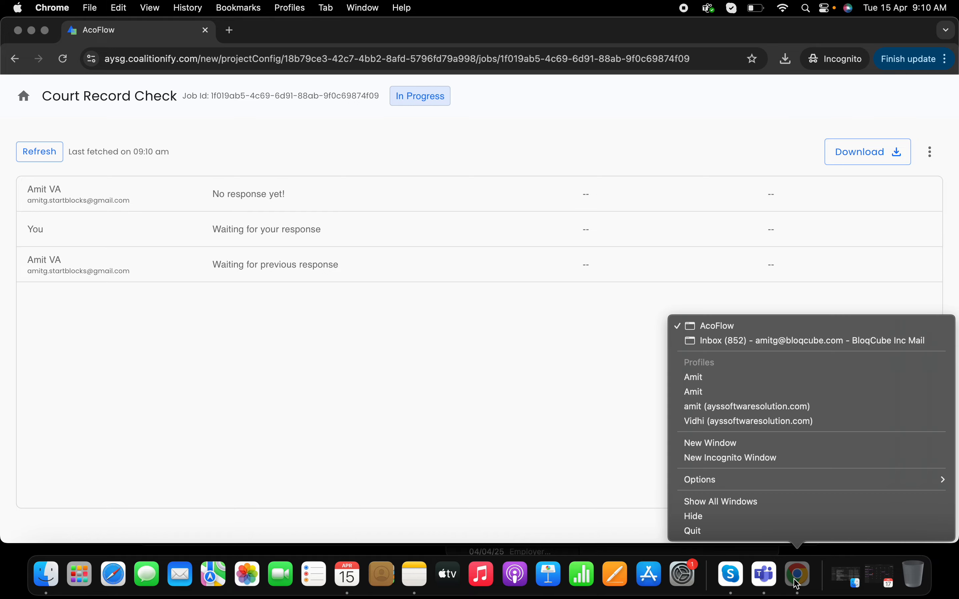
{"action": "left_click", "coordinate": [777, 341]}
{"action": "left_click", "coordinate": [149, 40]}
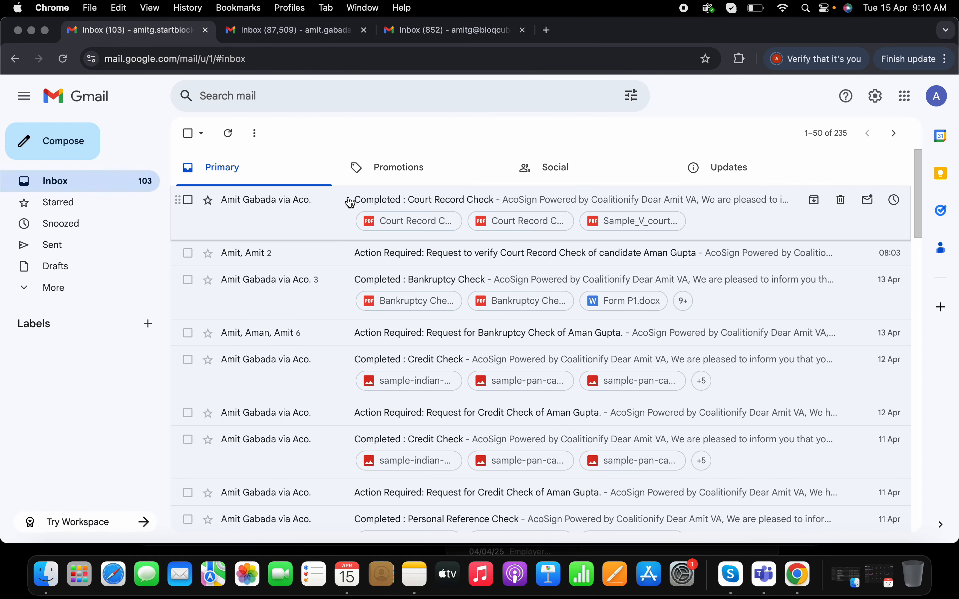
{"action": "left_click", "coordinate": [228, 134]}
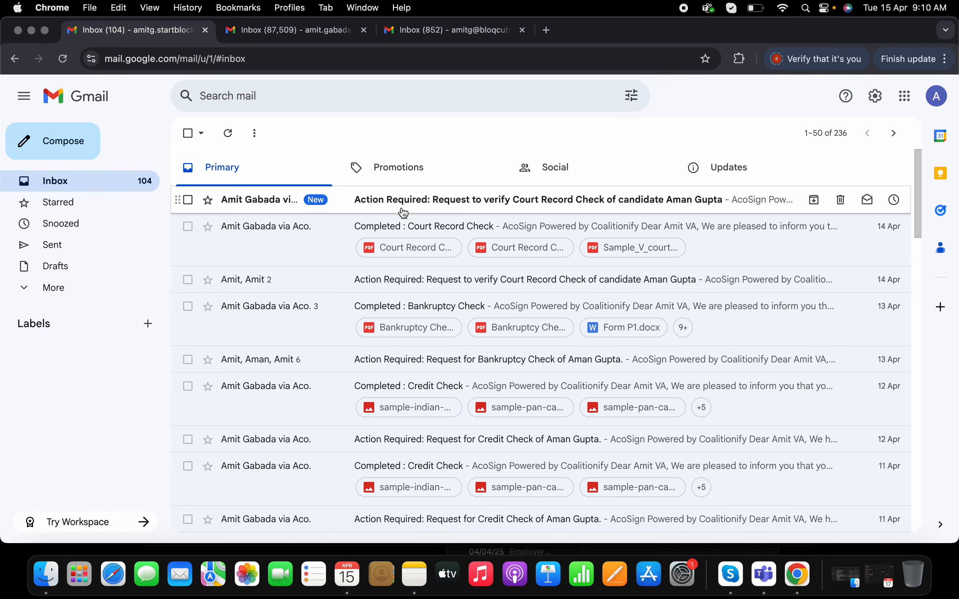
{"action": "left_click", "coordinate": [420, 201]}
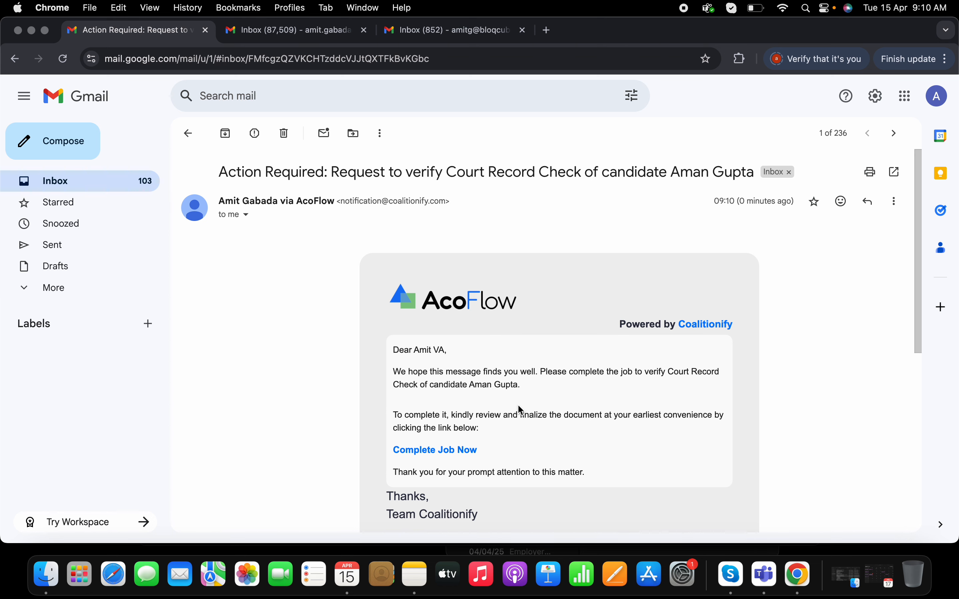
Open the job form from the email, accepting the consent agreement, and fill in the candidate's full name
{"action": "left_click", "coordinate": [443, 451]}
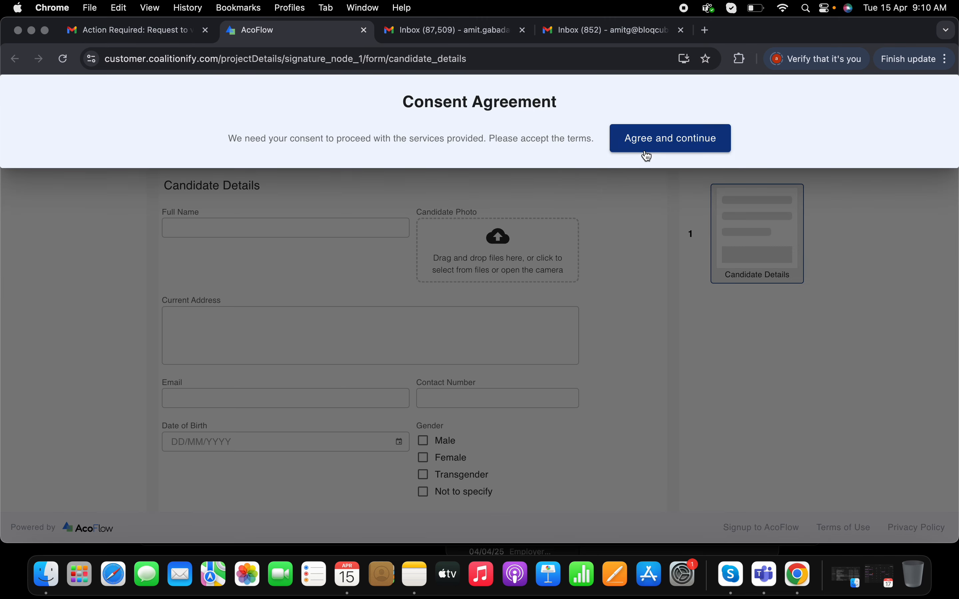
{"action": "left_click", "coordinate": [642, 152]}
{"action": "left_click", "coordinate": [262, 224]}
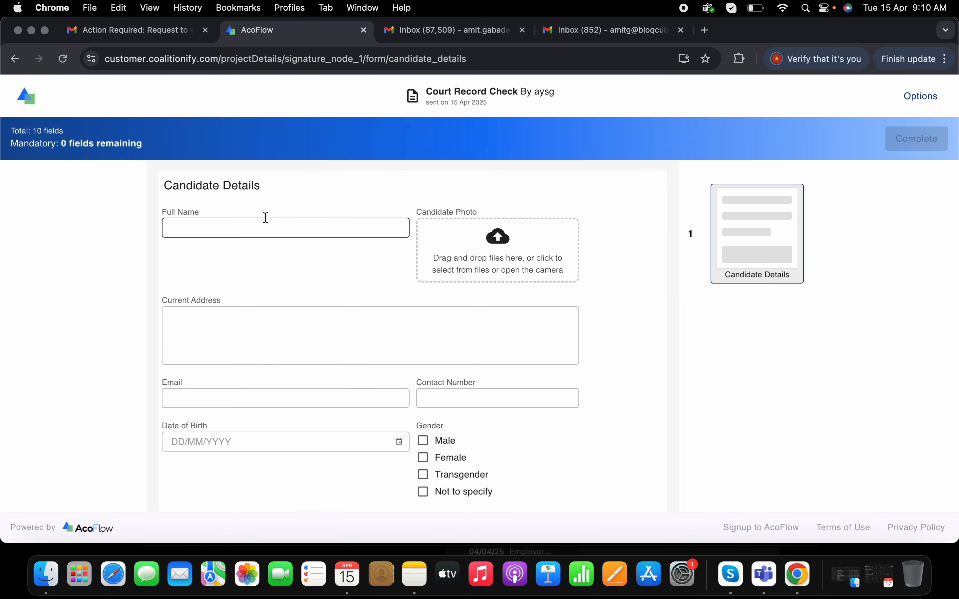
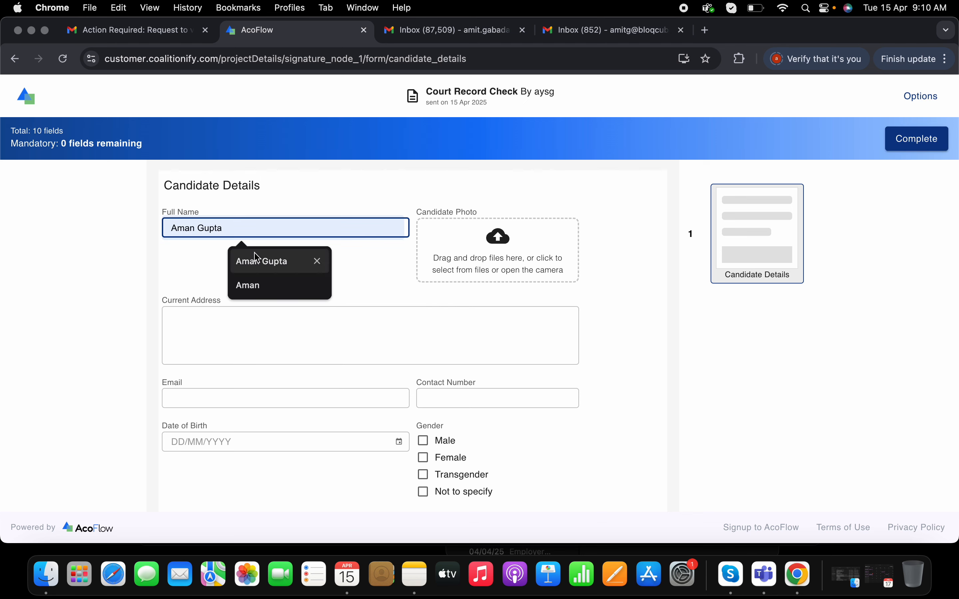
{"action": "left_click", "coordinate": [257, 260]}
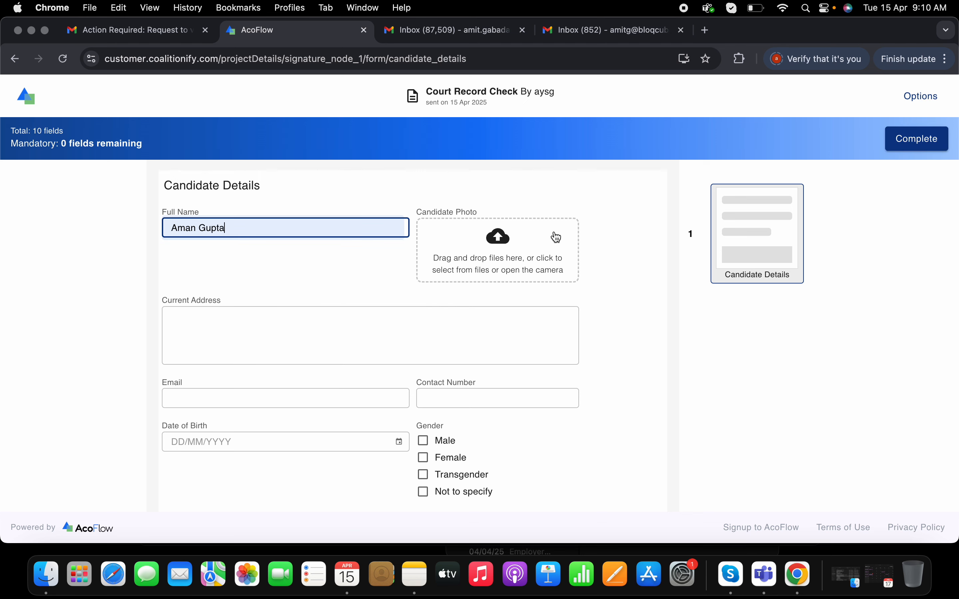
Choose portrait-white-man-isolated.jpg from the CourtRecordCheck folder on the Desktop as the candidate photo
{"action": "left_click", "coordinate": [487, 249]}
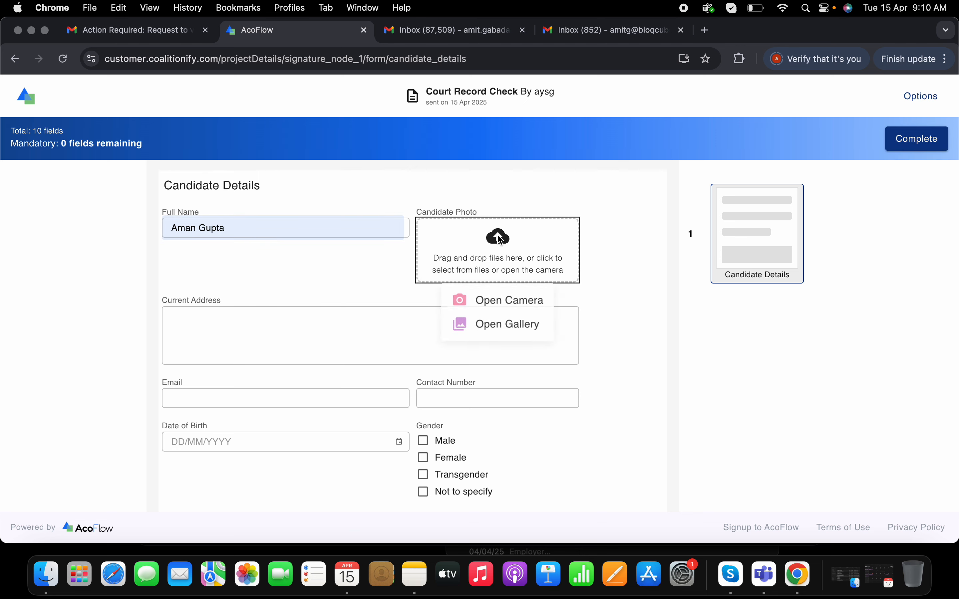
{"action": "left_click", "coordinate": [525, 335]}
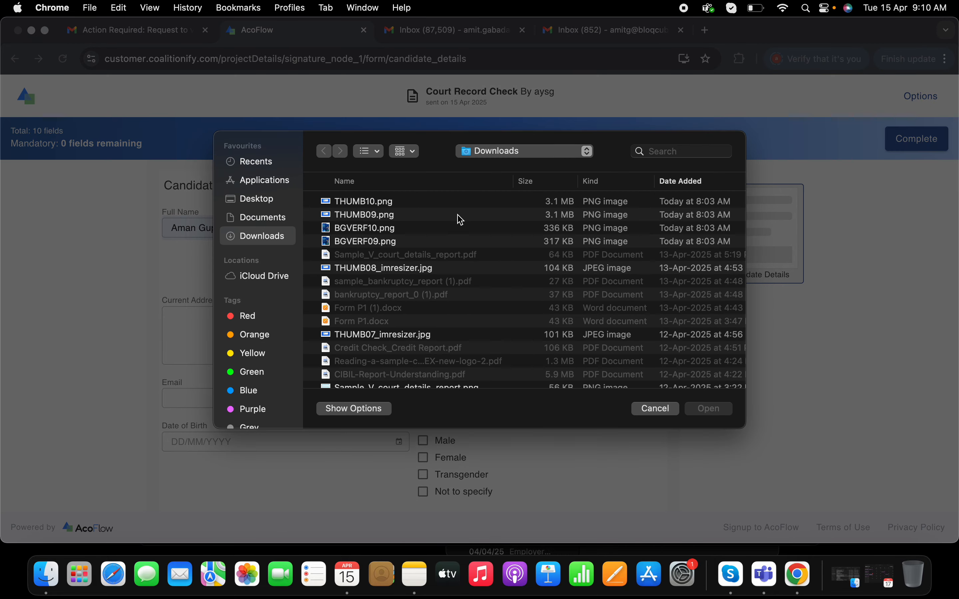
{"action": "left_click", "coordinate": [271, 203]}
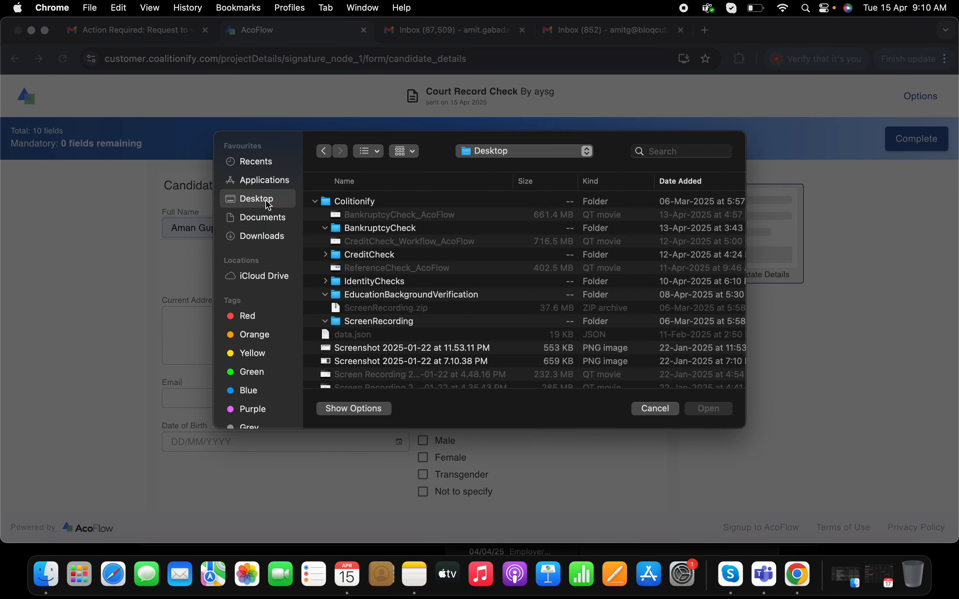
{"action": "left_click", "coordinate": [531, 151]}
{"action": "left_click", "coordinate": [394, 214]}
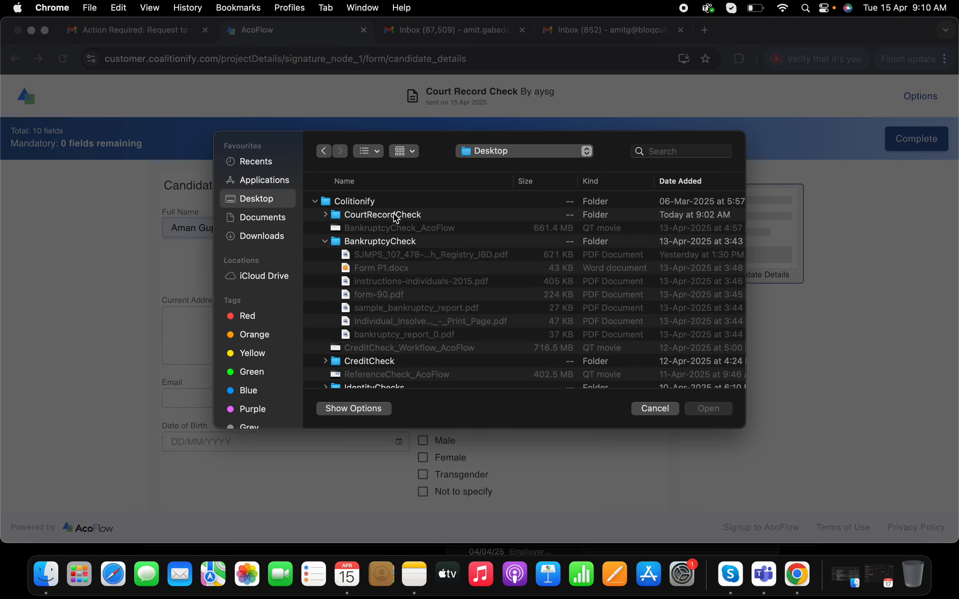
{"action": "left_click", "coordinate": [394, 215]}
{"action": "left_click", "coordinate": [326, 215]}
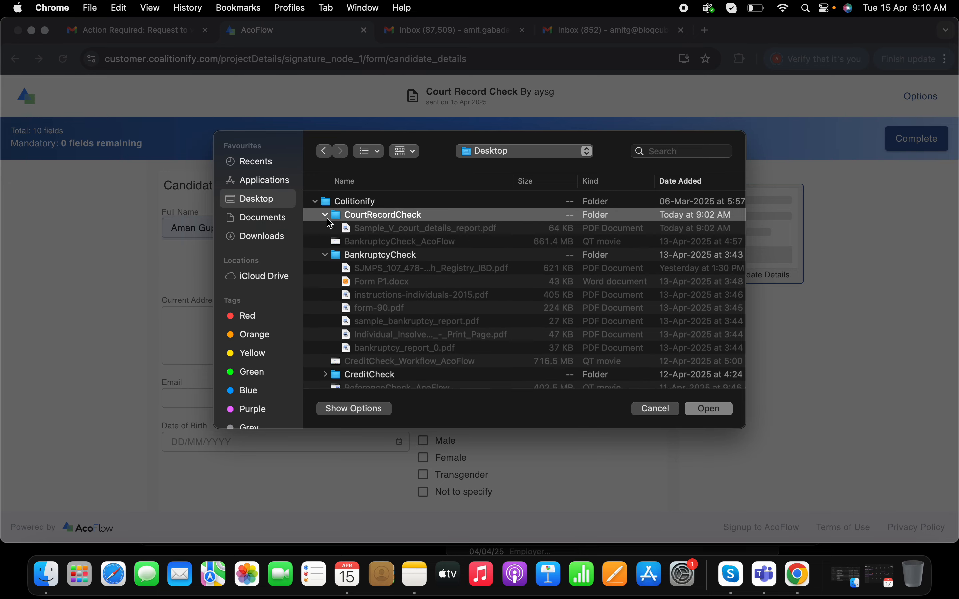
{"action": "left_click", "coordinate": [380, 234]}
{"action": "left_click", "coordinate": [728, 414]}
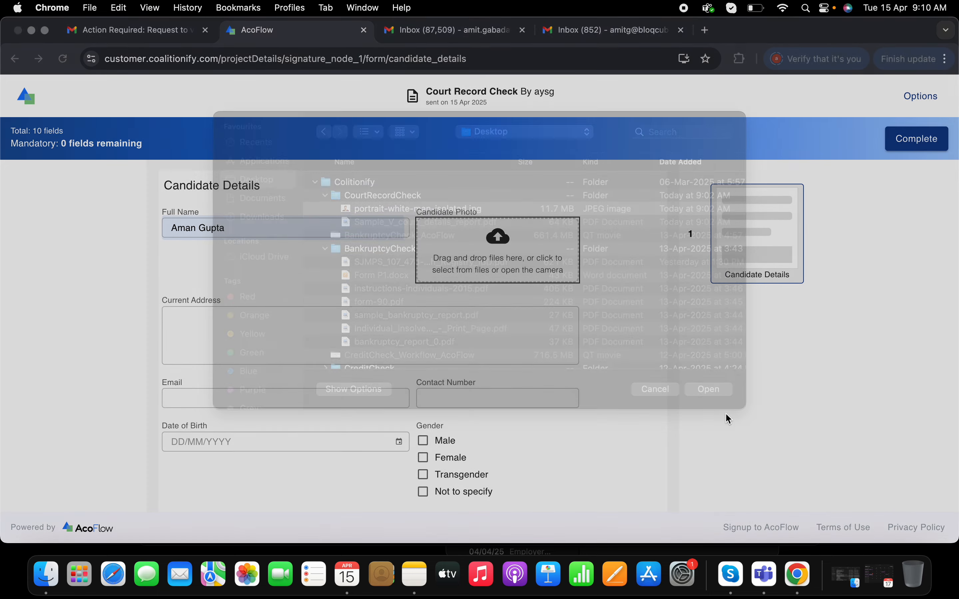
Extend the photo's crop area downward to include the face and shoulders, and apply the crop
{"action": "left_click_drag", "start_coordinate": [509, 284], "coordinate": [509, 248]}
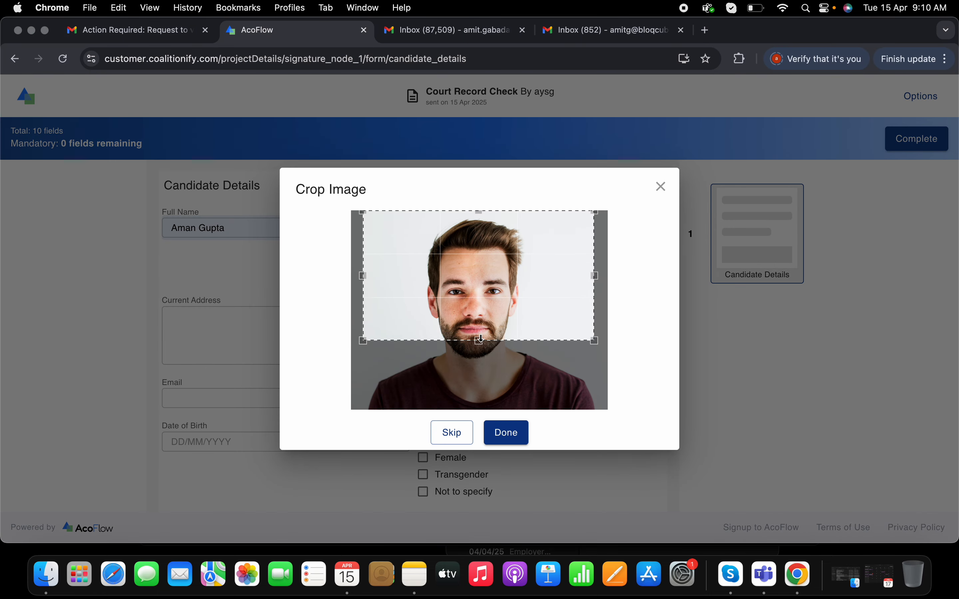
{"action": "left_click_drag", "start_coordinate": [495, 338], "coordinate": [494, 401]}
{"action": "left_click", "coordinate": [509, 435]}
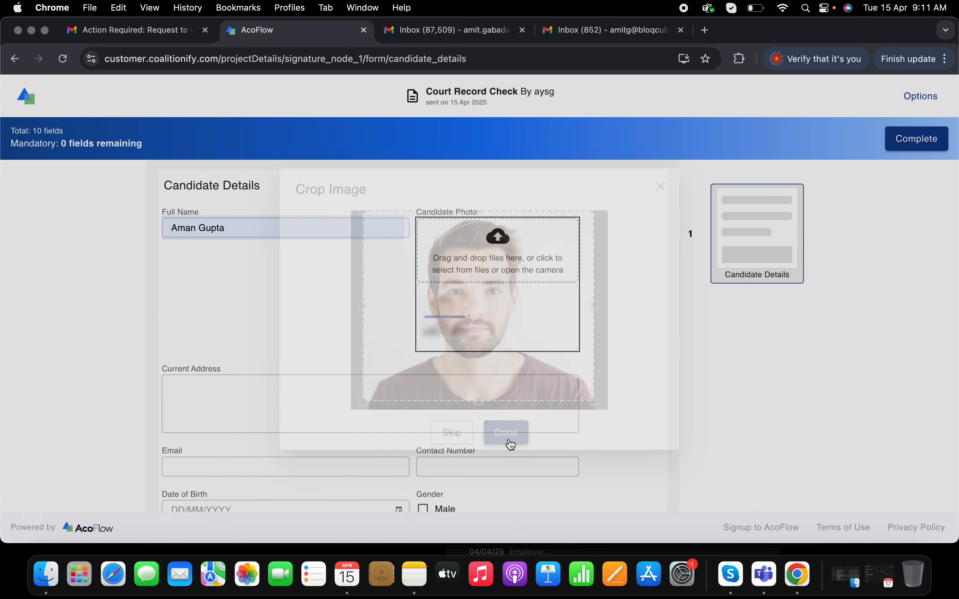
Fill in the candidate's current address with the apartment, road, area and city
{"action": "left_click", "coordinate": [246, 402]}
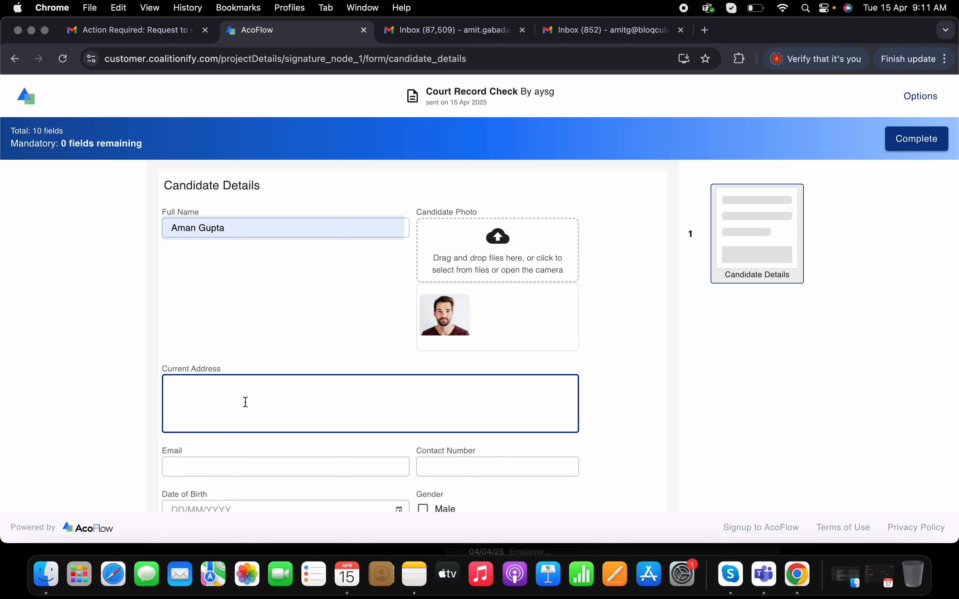
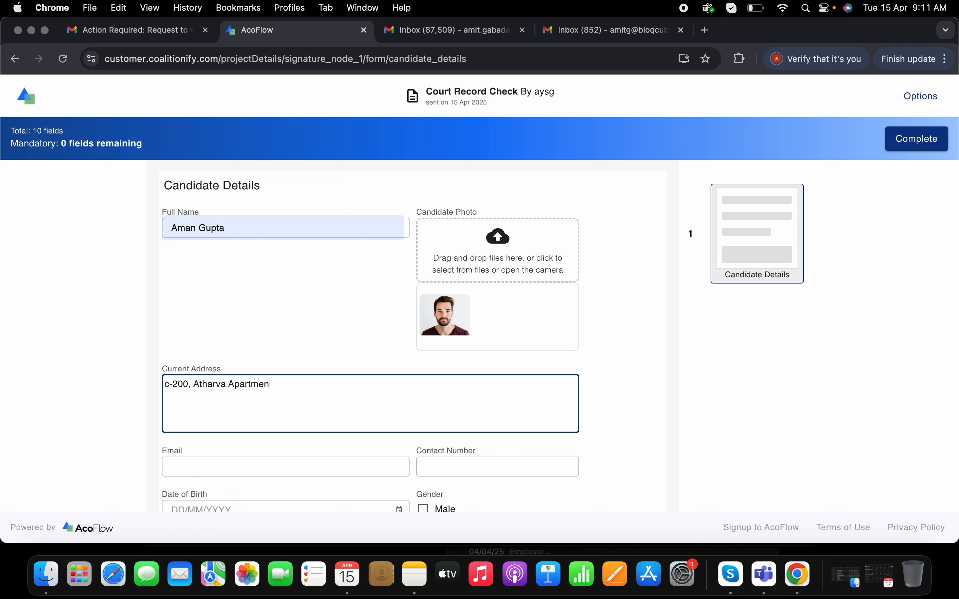
{"action": "left_click", "coordinate": [272, 385]}
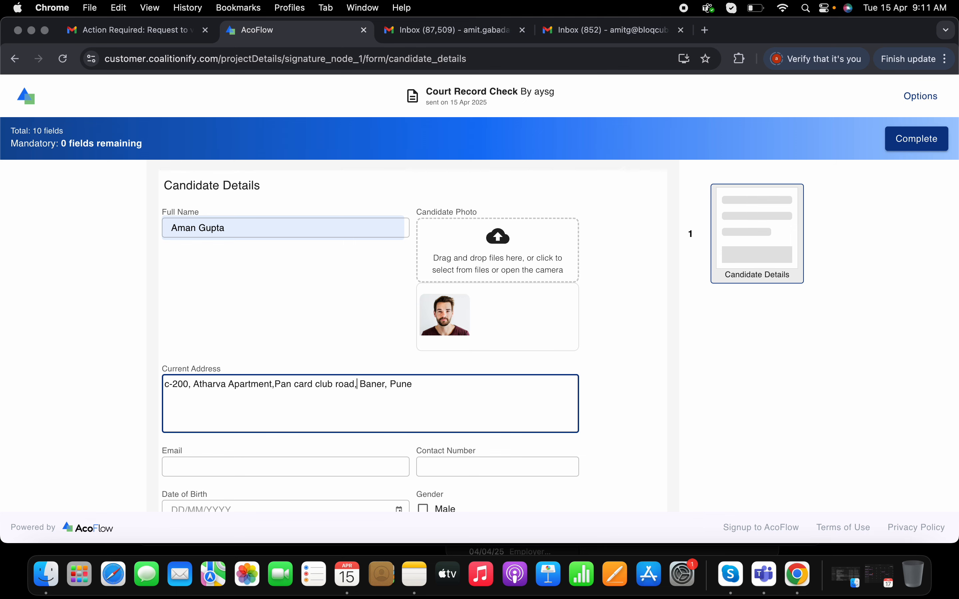
Fill in the candidate's email address in the Candidate Details form
{"action": "left_click", "coordinate": [303, 466]}
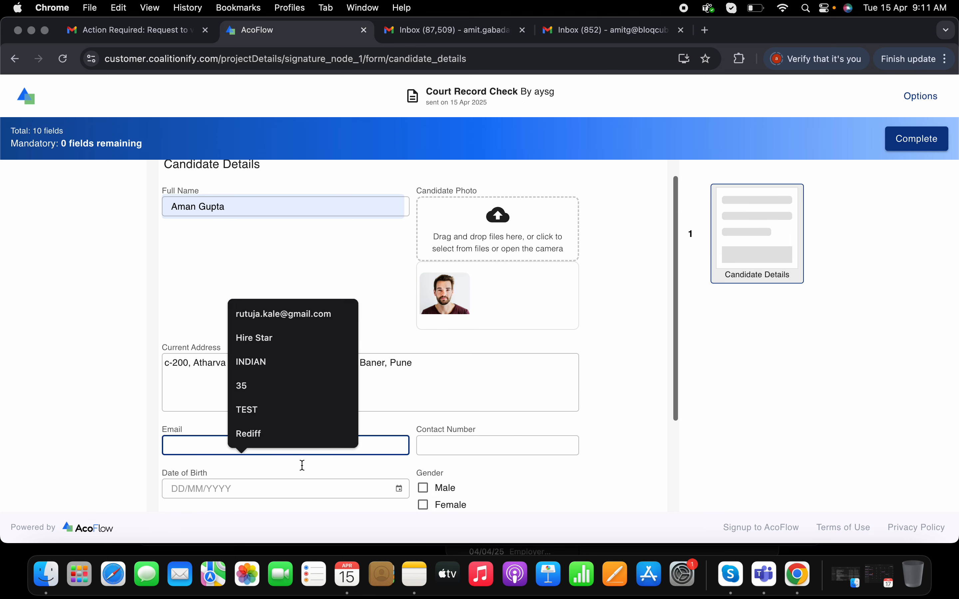
{"action": "scroll", "coordinate": [302, 462], "scroll_direction": "down", "scroll_amount": 2}
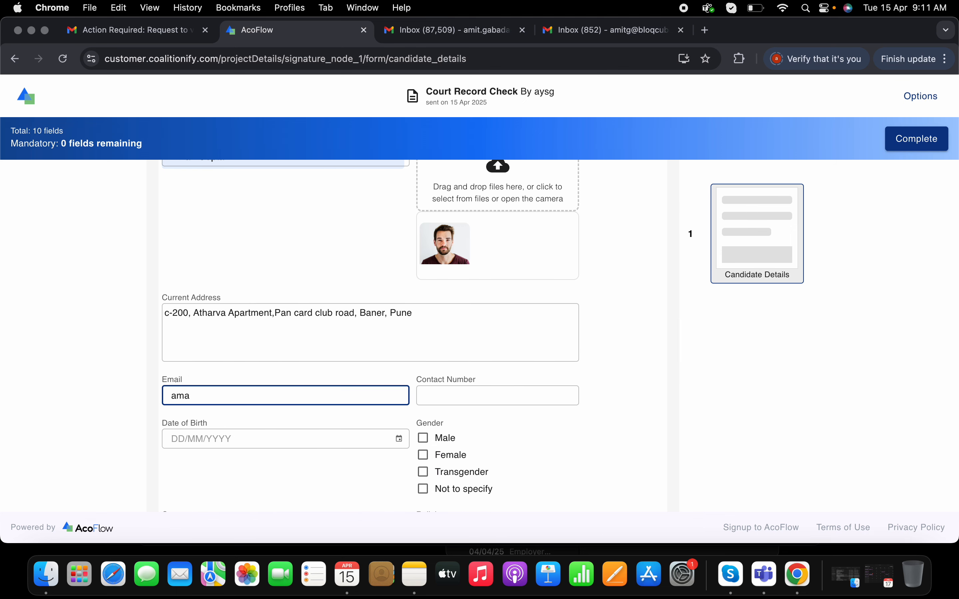
Fill in the candidate's contact number, correcting the mistyped first digits
{"action": "left_click", "coordinate": [430, 397]}
{"action": "type", "text": "88"}
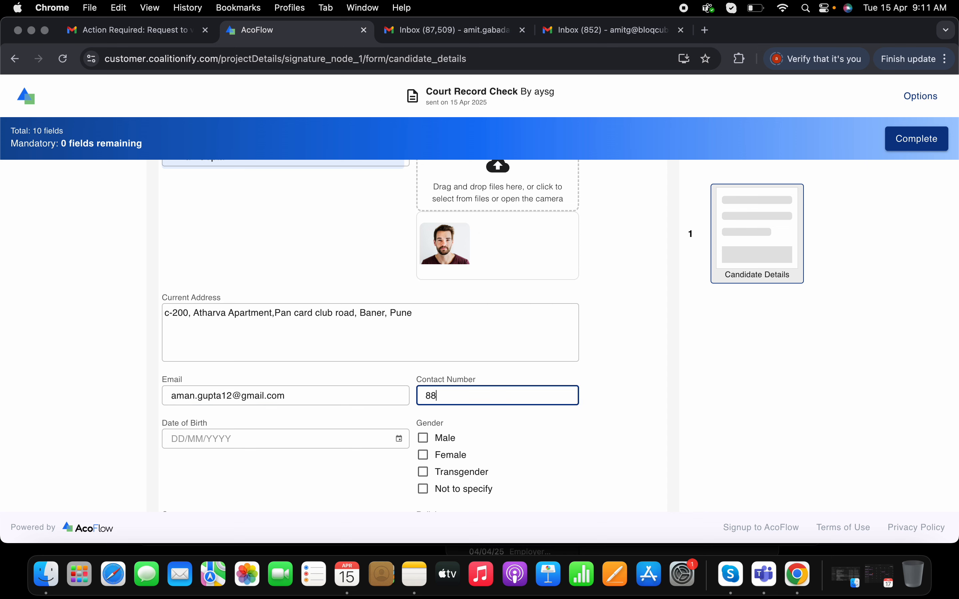
{"action": "type", "text": "8"}
{"action": "key", "text": "BackSpace"}
{"action": "key", "text": "BackSpace"}
{"action": "key", "text": "BackSpace"}
{"action": "type", "text": "898989898"}
Set the candidate's date of birth using the calendar and select Male as the gender
{"action": "left_click", "coordinate": [224, 440]}
{"action": "left_click", "coordinate": [399, 439]}
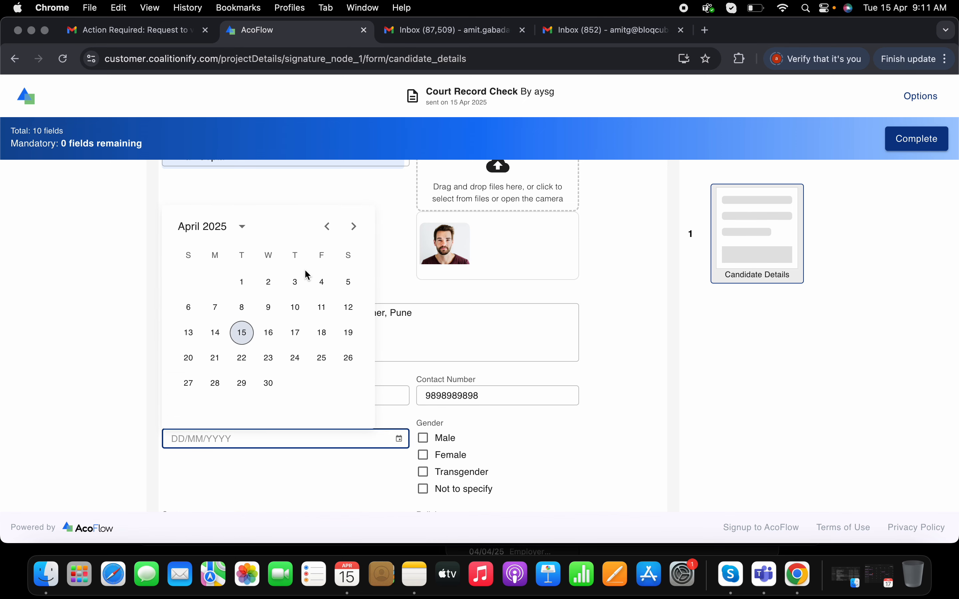
{"action": "left_click", "coordinate": [242, 226]}
{"action": "scroll", "coordinate": [368, 286], "scroll_direction": "up", "scroll_amount": 2}
{"action": "scroll", "coordinate": [368, 286], "scroll_direction": "up", "scroll_amount": 5}
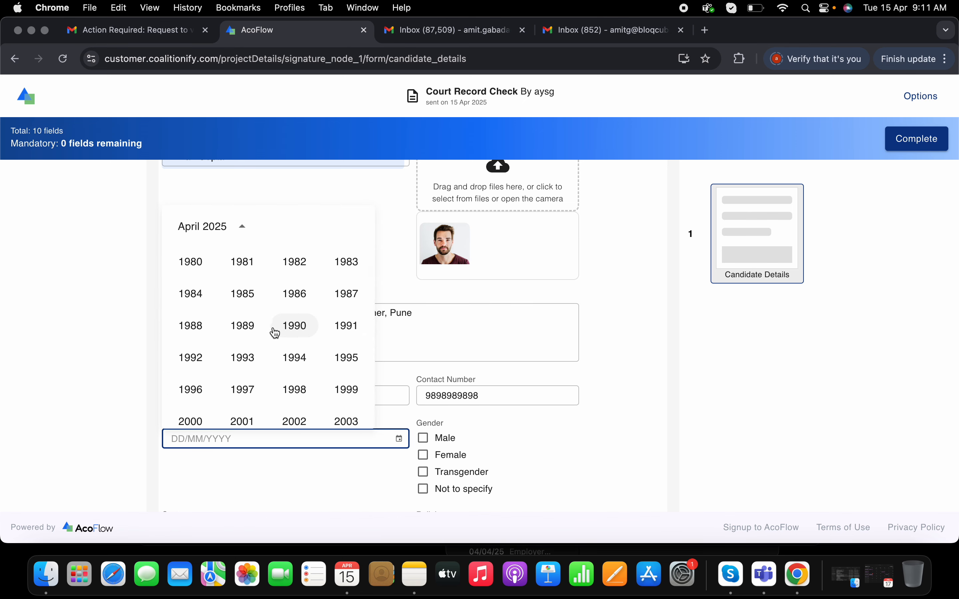
{"action": "left_click", "coordinate": [276, 333]}
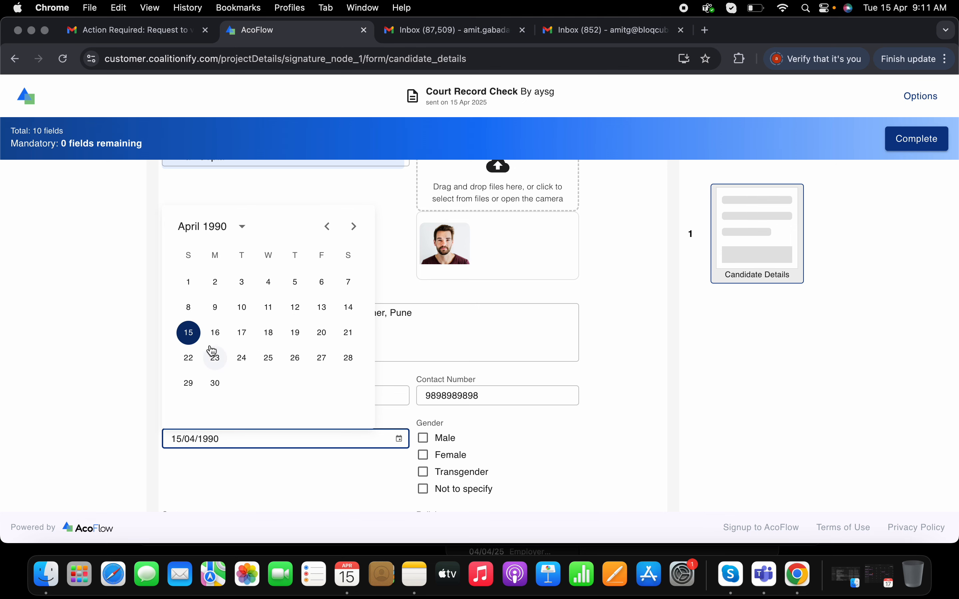
{"action": "left_click", "coordinate": [216, 283]}
{"action": "left_click", "coordinate": [440, 442]}
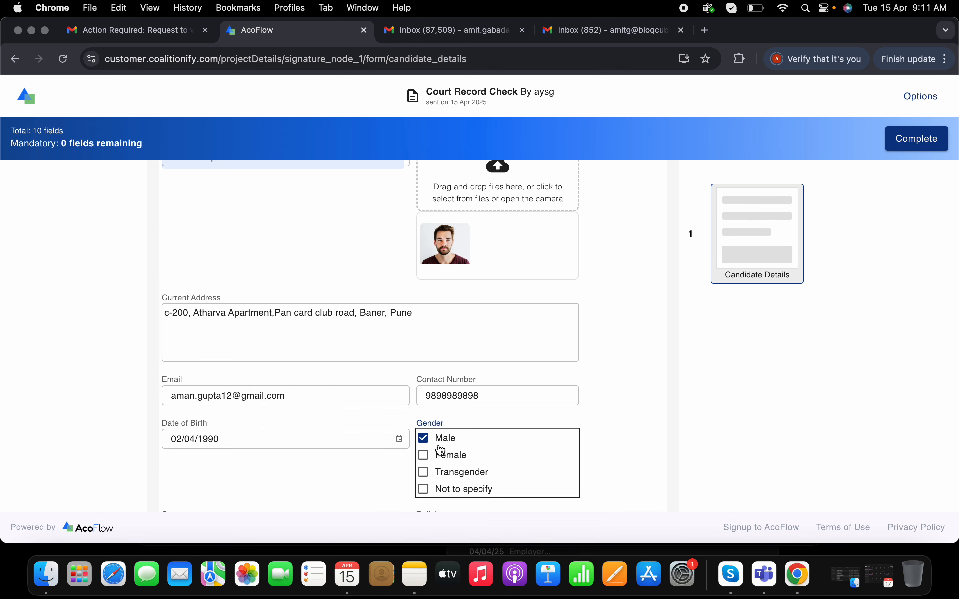
Fill in the candidate's caste as Brahmin in the Candidate Details form
{"action": "scroll", "coordinate": [462, 460], "scroll_direction": "down", "scroll_amount": 1}
{"action": "scroll", "coordinate": [461, 460], "scroll_direction": "down", "scroll_amount": 2}
{"action": "left_click", "coordinate": [295, 452]}
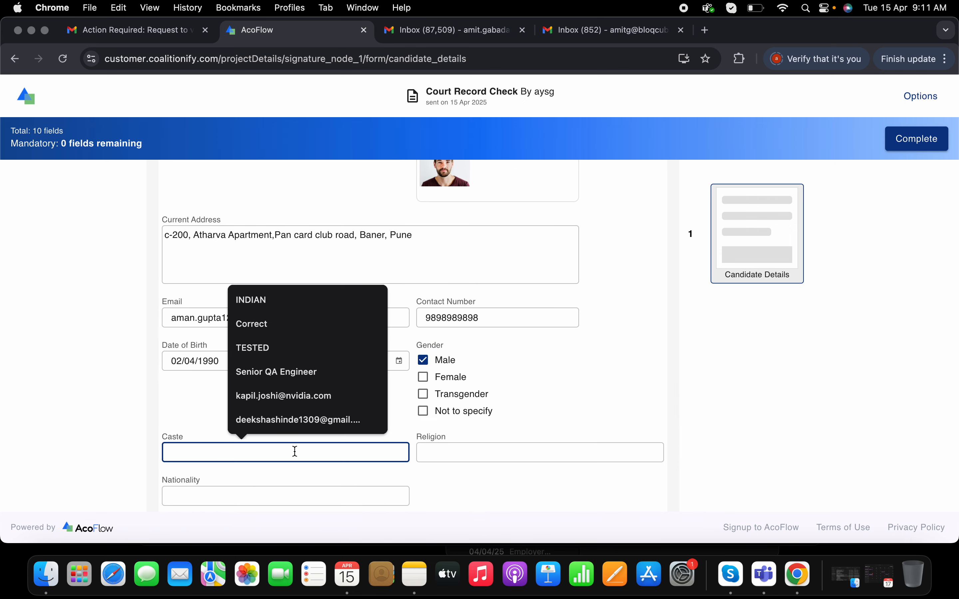
{"action": "type", "text": "Br"}
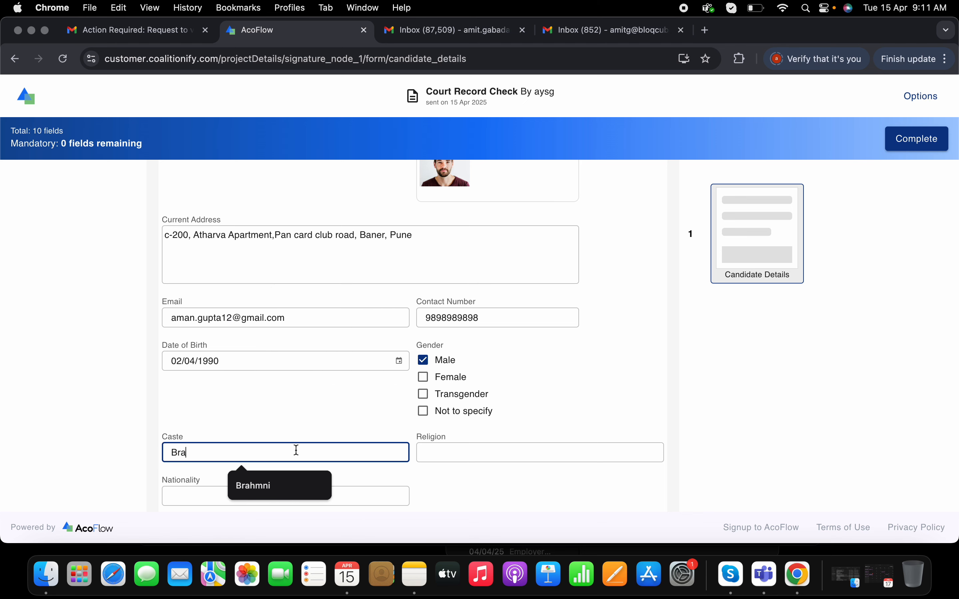
{"action": "type", "text": "a"}
{"action": "left_click", "coordinate": [286, 485]}
{"action": "key", "text": "BackSpace"}
{"action": "key", "text": "BackSpace"}
{"action": "type", "text": "in"}
Enter Hindu as the candidate's religion and Indian as the nationality
{"action": "left_click", "coordinate": [524, 444]}
{"action": "type", "text": "Hi"}
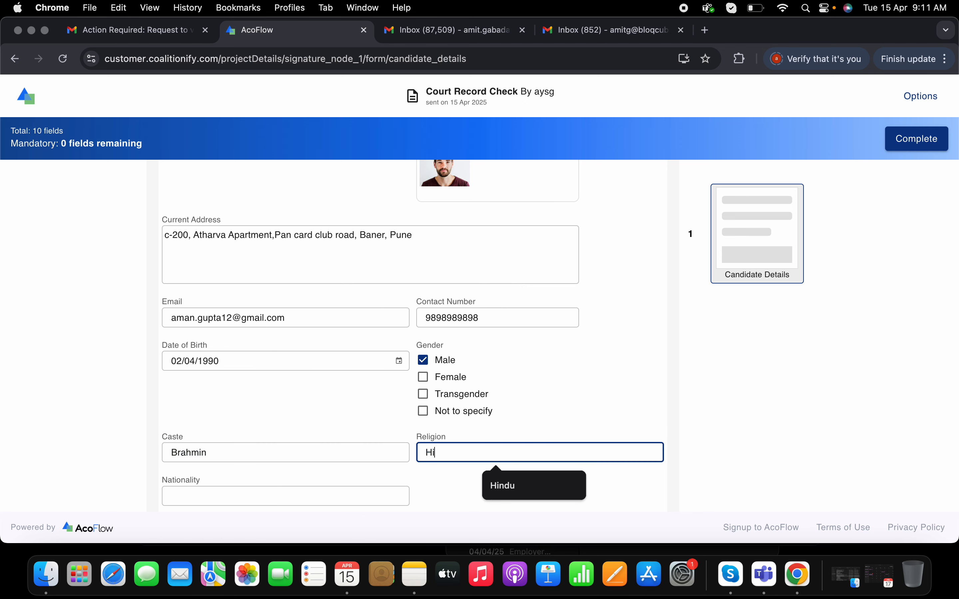
{"action": "type", "text": "ndu"}
{"action": "left_click", "coordinate": [317, 499]}
{"action": "type", "text": "Ind"}
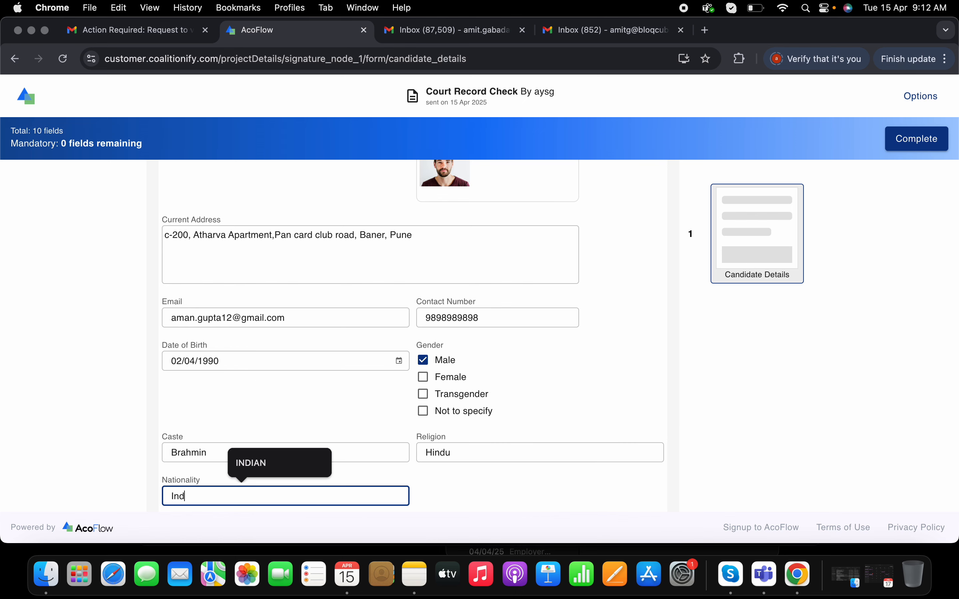
{"action": "type", "text": "ian"}
Submit the completed Candidate Details form and view the submitted job
{"action": "left_click", "coordinate": [924, 141]}
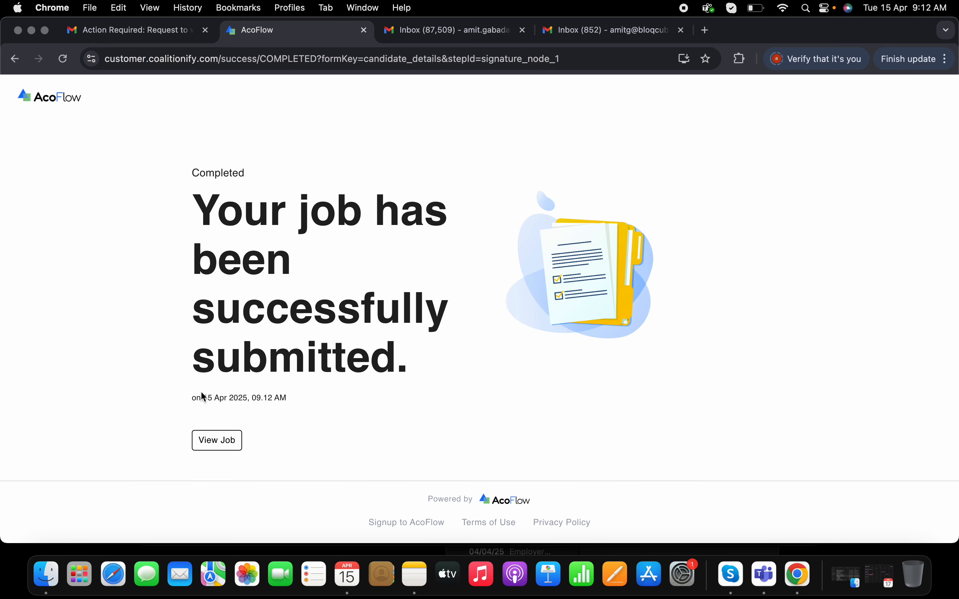
{"action": "left_click", "coordinate": [217, 440]}
{"action": "scroll", "coordinate": [482, 216], "scroll_direction": "down", "scroll_amount": 1}
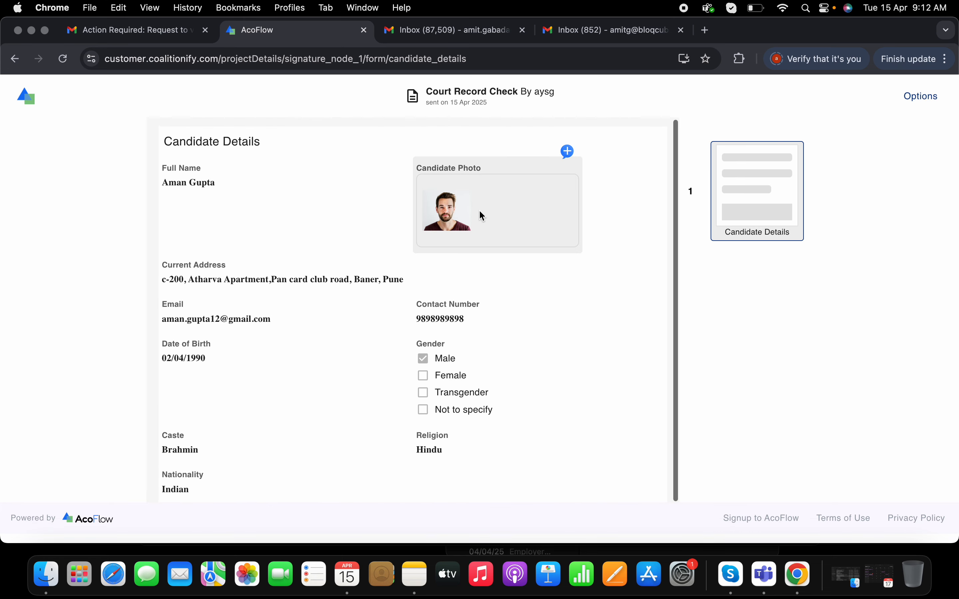
{"action": "scroll", "coordinate": [374, 317], "scroll_direction": "up", "scroll_amount": 1}
{"action": "scroll", "coordinate": [373, 317], "scroll_direction": "down", "scroll_amount": 1}
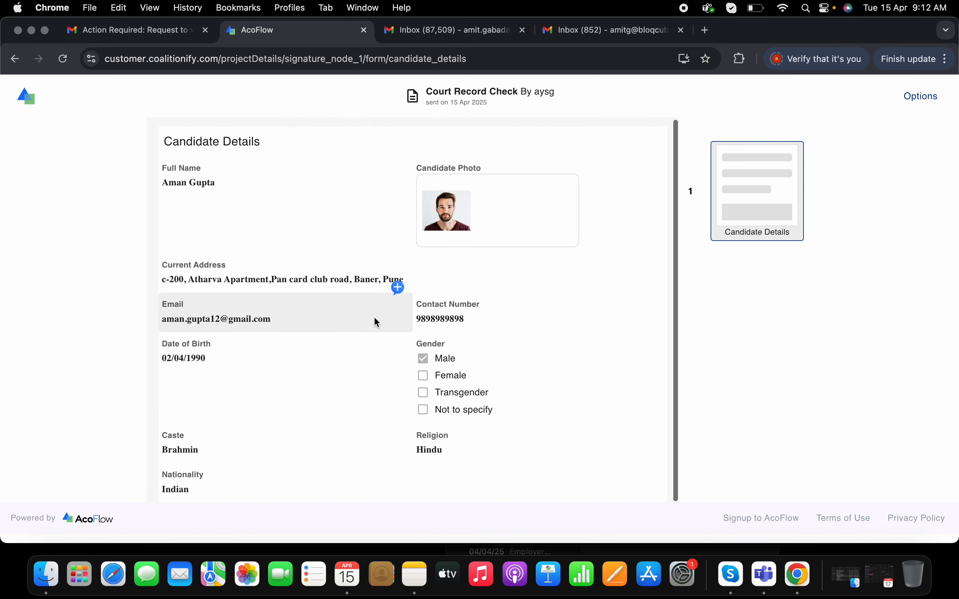
{"action": "scroll", "coordinate": [374, 317], "scroll_direction": "up", "scroll_amount": 1}
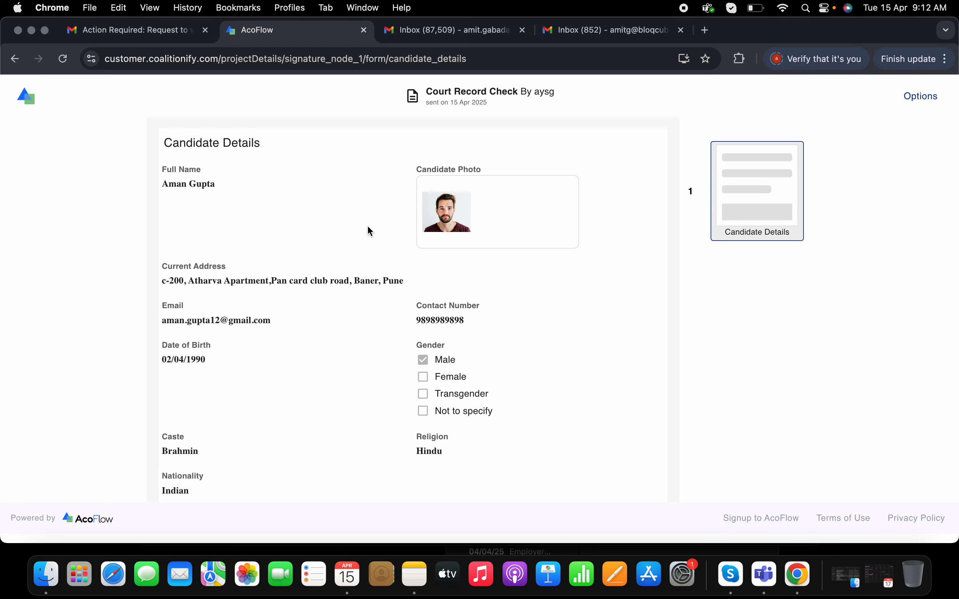
Open the agent's Court Record Check verification job from the newly received request email and accept the consent agreement
{"action": "left_click", "coordinate": [363, 31]}
{"action": "left_click", "coordinate": [272, 30]}
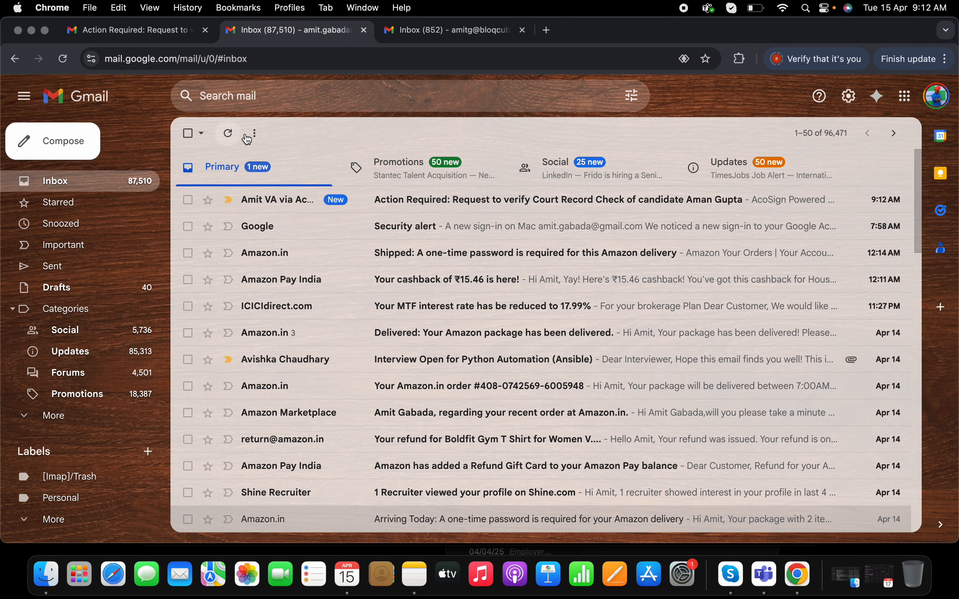
{"action": "left_click", "coordinate": [426, 204]}
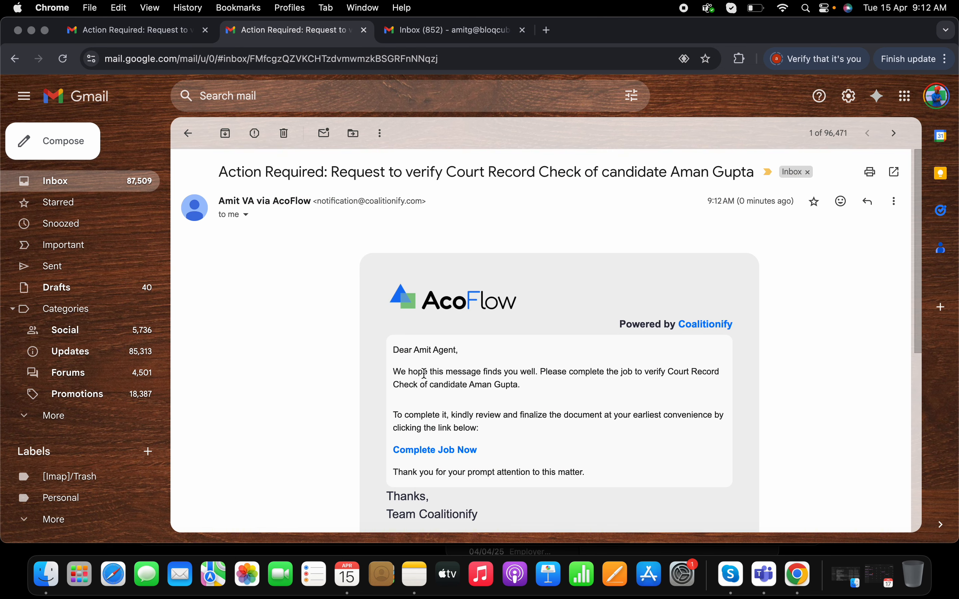
{"action": "left_click", "coordinate": [444, 450]}
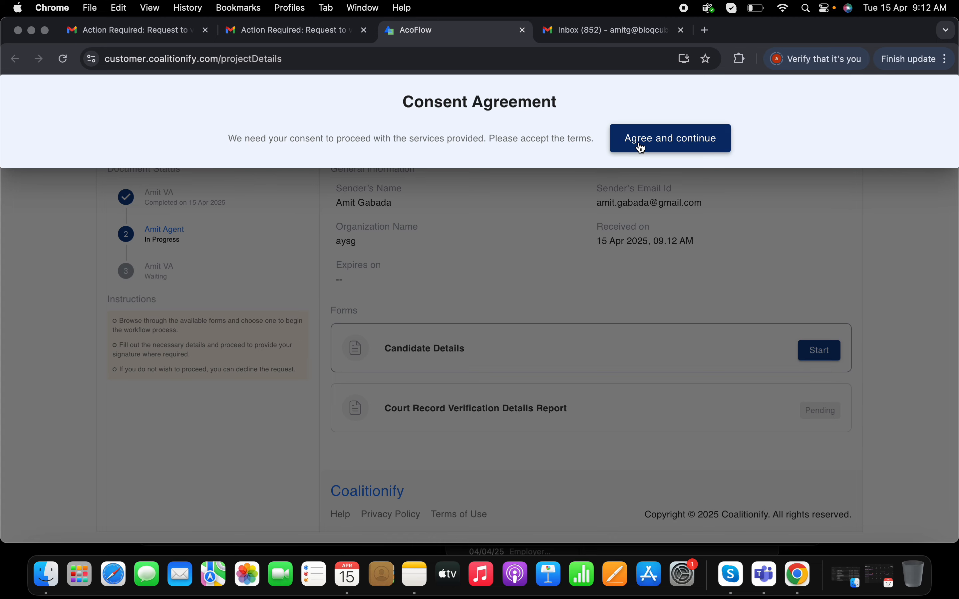
{"action": "left_click", "coordinate": [642, 147]}
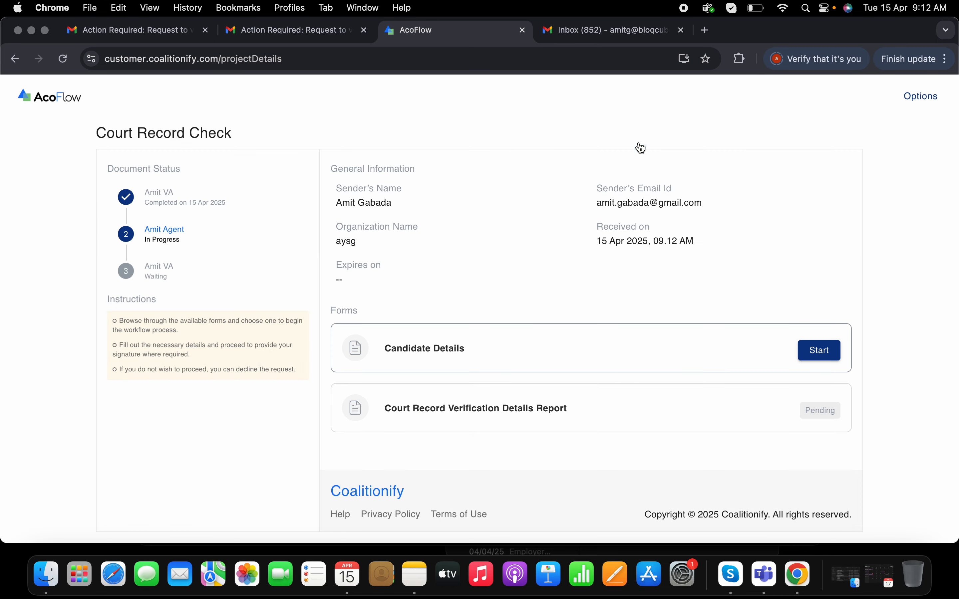
Start the Candidate Details form, review the candidate's entries and mark the form as verified
{"action": "left_click", "coordinate": [817, 352]}
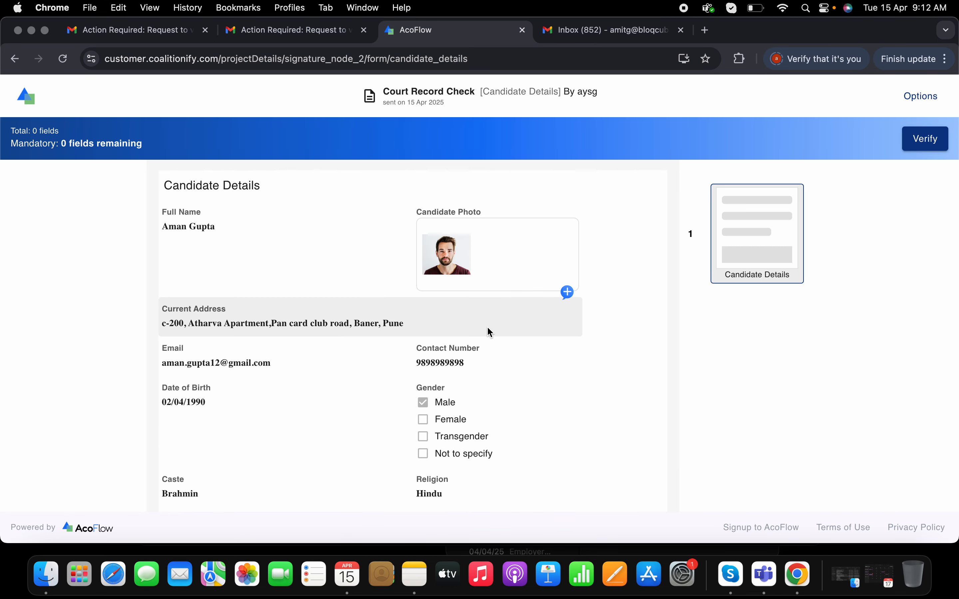
{"action": "scroll", "coordinate": [490, 332], "scroll_direction": "down", "scroll_amount": 2}
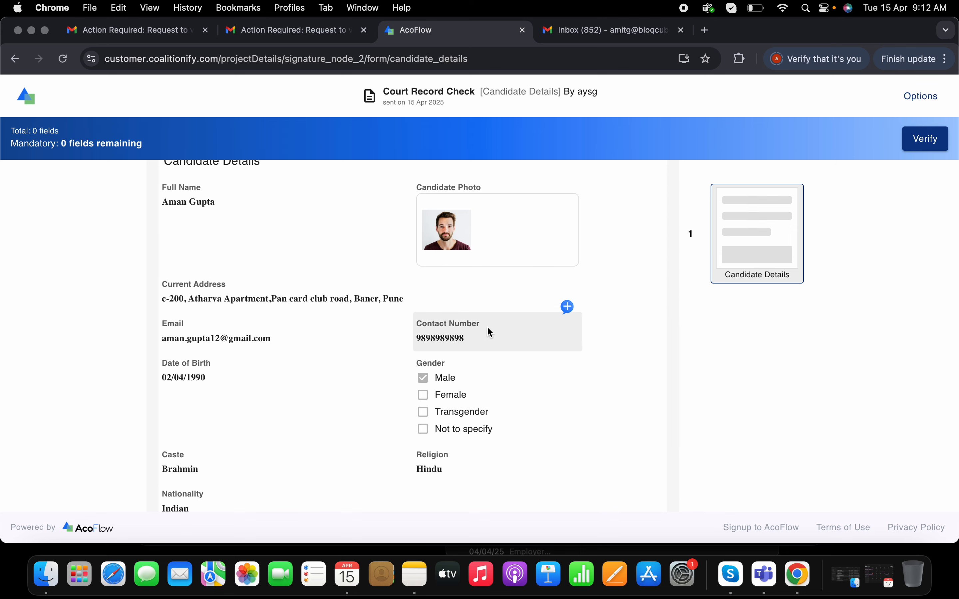
{"action": "scroll", "coordinate": [490, 332], "scroll_direction": "up", "scroll_amount": 2}
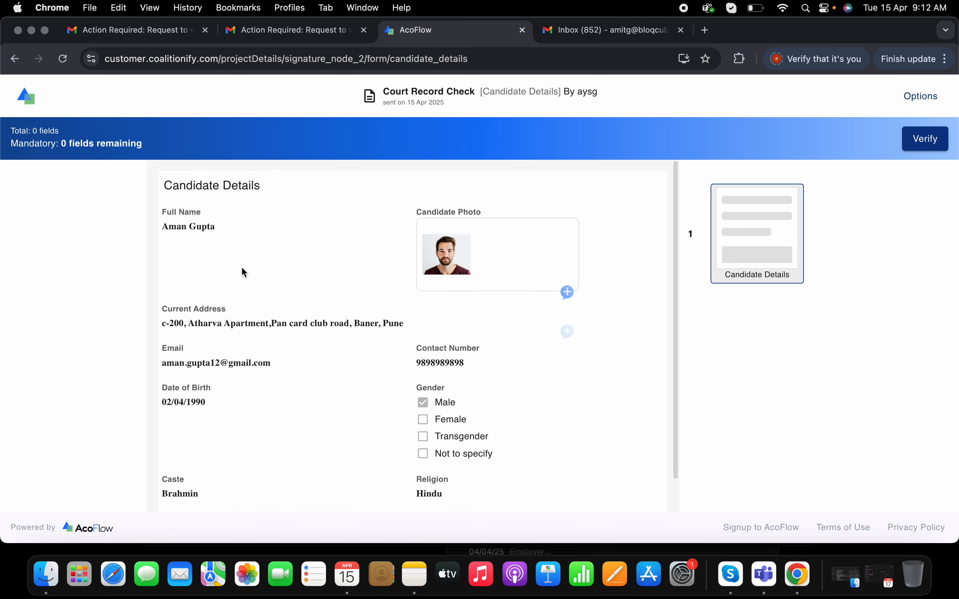
{"action": "triple_click", "coordinate": [214, 229]}
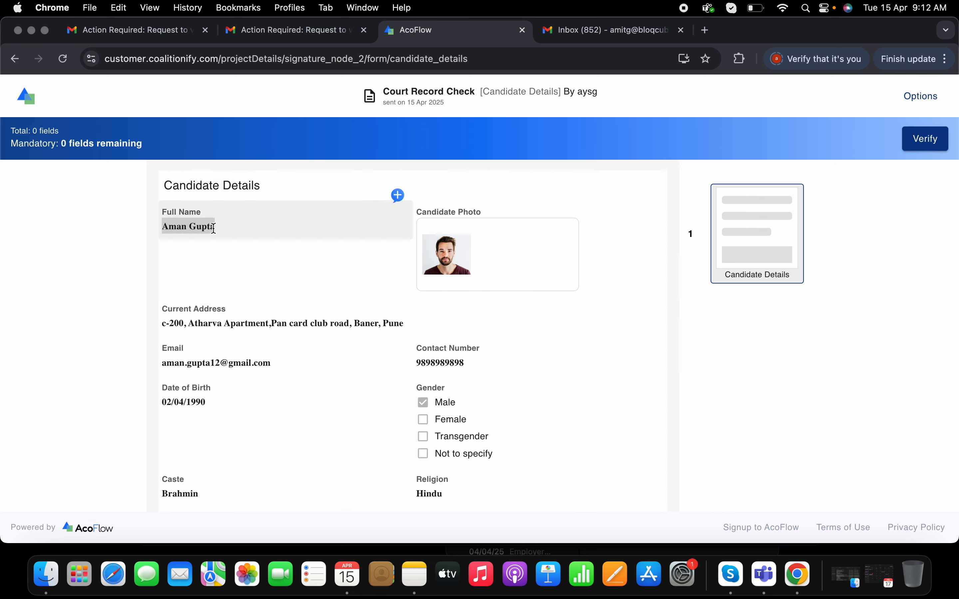
{"action": "left_click", "coordinate": [924, 139]}
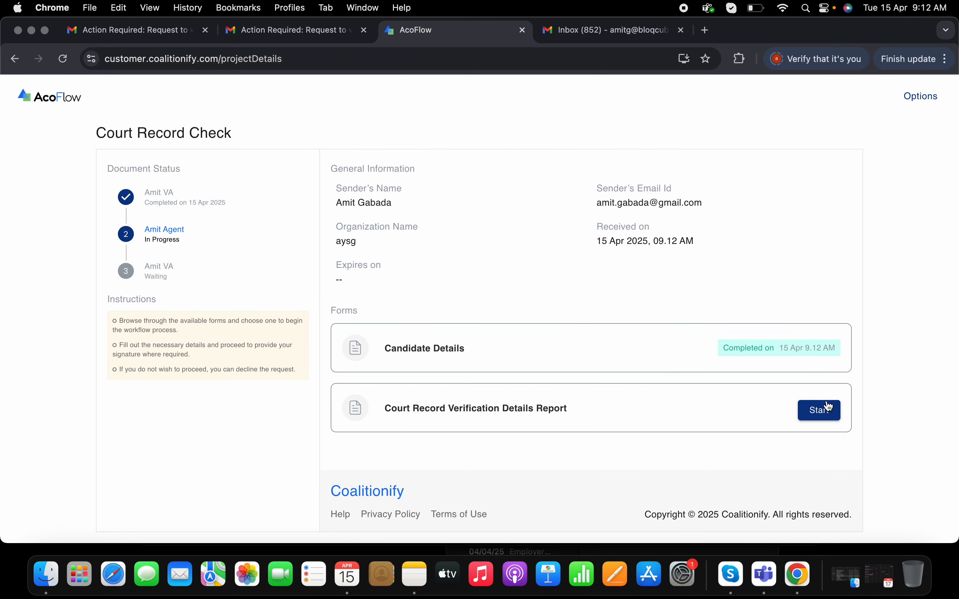
Start the Court Record Verification Details Report with verification date 15/04/2025 and answer Yes to court case records found
{"action": "left_click", "coordinate": [832, 412]}
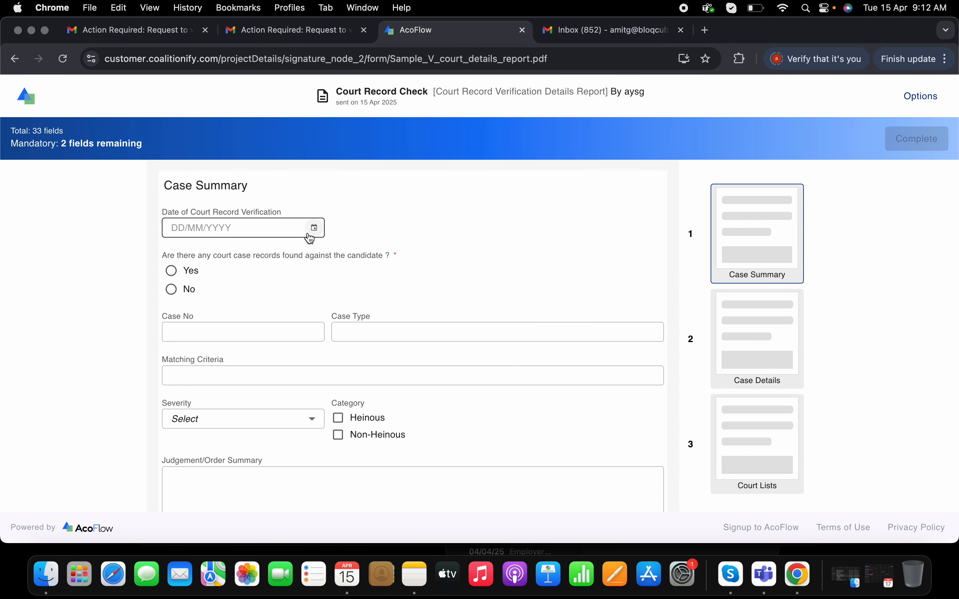
{"action": "left_click", "coordinate": [316, 230]}
{"action": "left_click", "coordinate": [241, 364]}
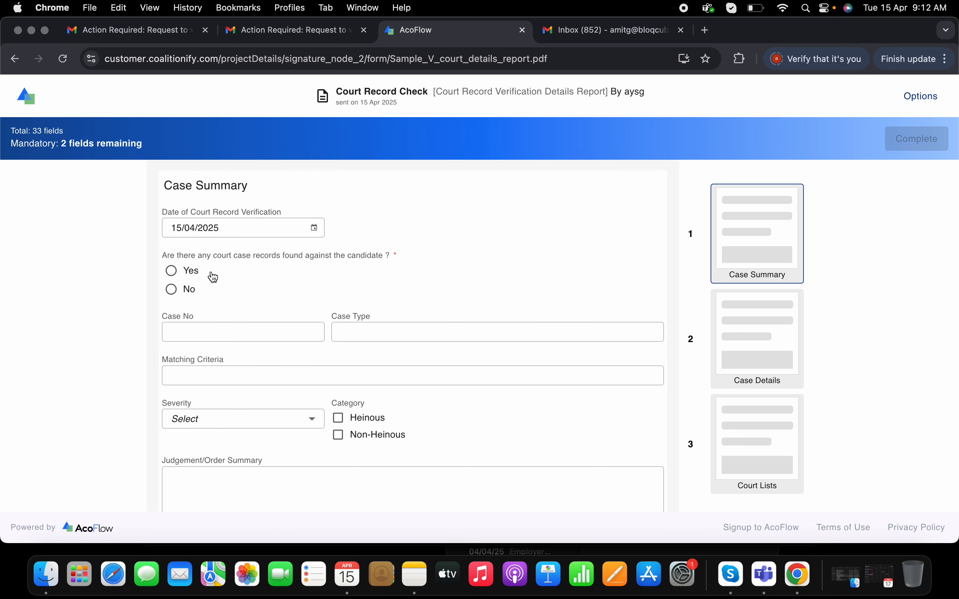
{"action": "left_click", "coordinate": [192, 274]}
Fill in the Case Summary with the suggested CRT case number and Criminal as the case type
{"action": "left_click", "coordinate": [236, 337]}
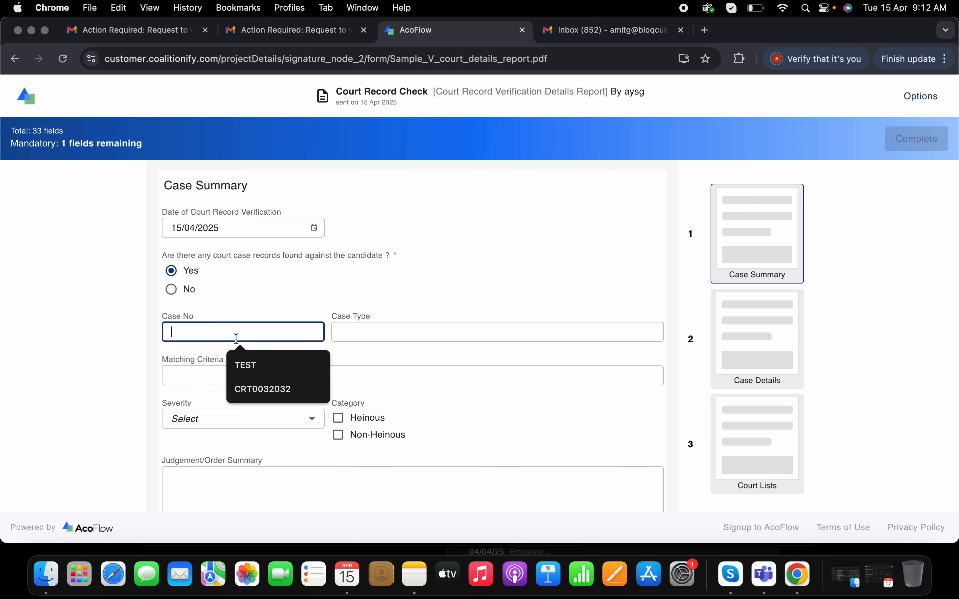
{"action": "left_click", "coordinate": [262, 388]}
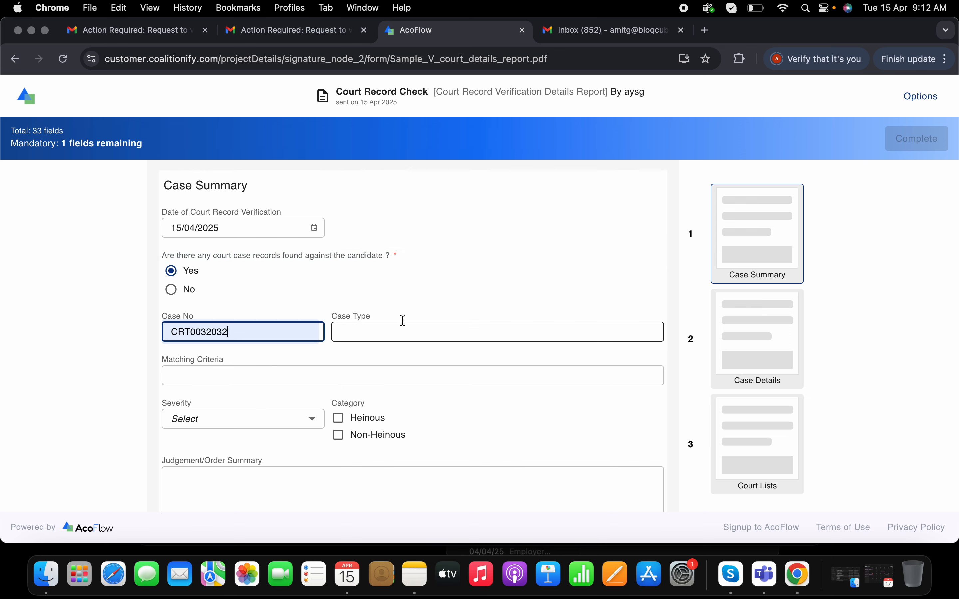
{"action": "left_click", "coordinate": [388, 334]}
{"action": "left_click", "coordinate": [423, 387]}
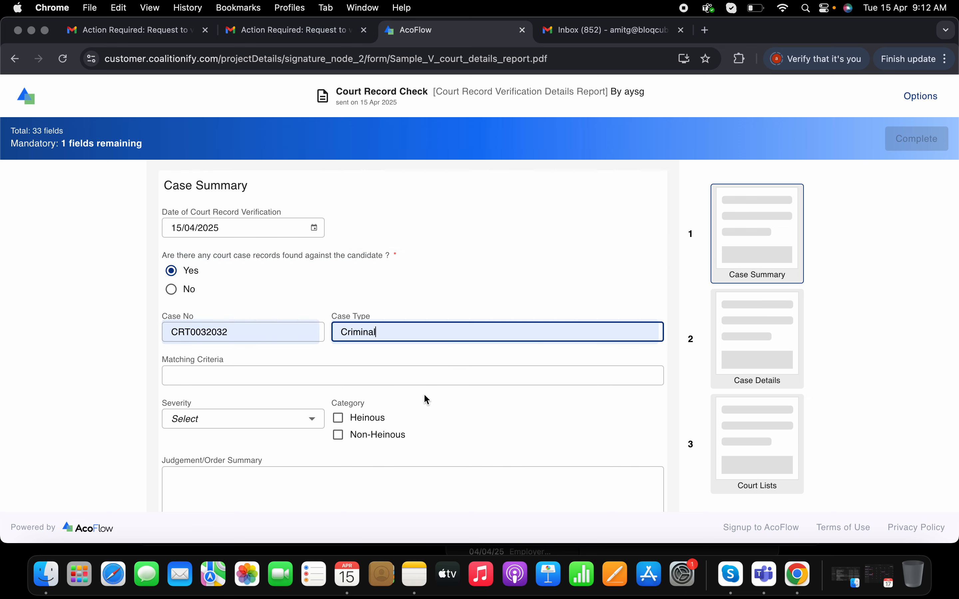
Enter "80% Name + Age + Location" as the matching criteria
{"action": "left_click", "coordinate": [233, 378]}
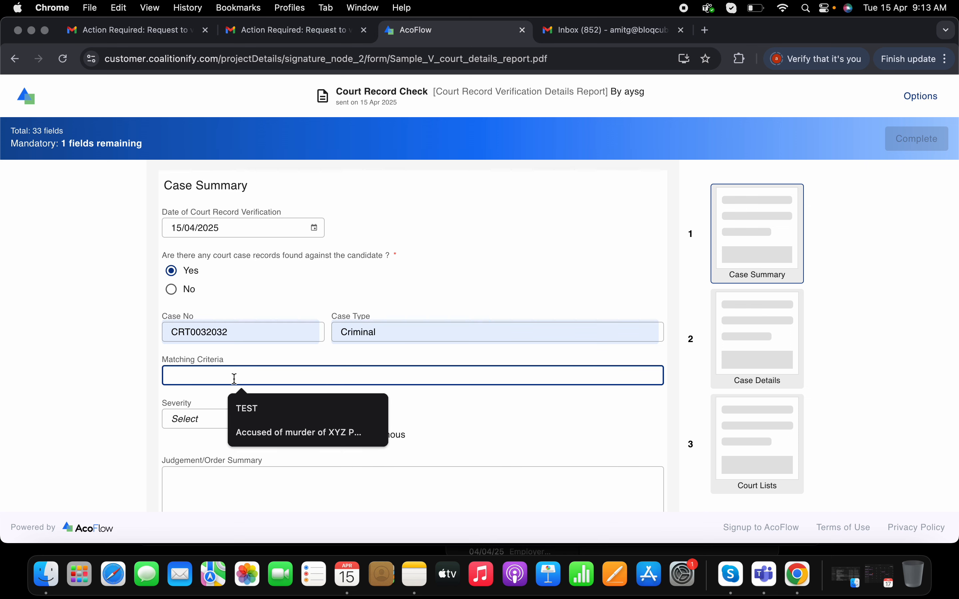
{"action": "type", "text": "Na"}
{"action": "key", "text": "BackSpace"}
{"action": "key", "text": "BackSpace"}
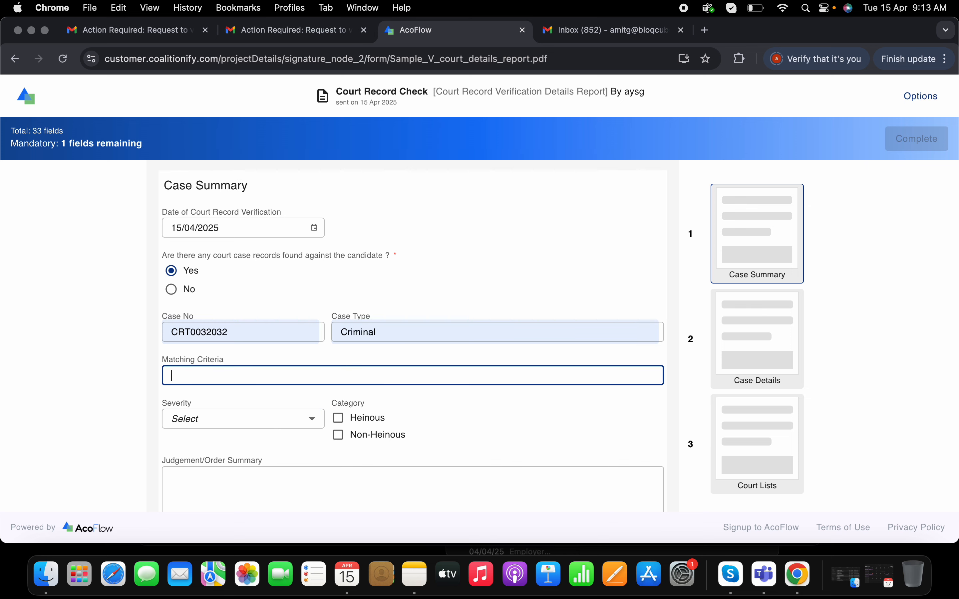
{"action": "type", "text": "80% Name + Age + Location"}
Set the case severity to High and the category to Heinous only
{"action": "left_click", "coordinate": [291, 415]}
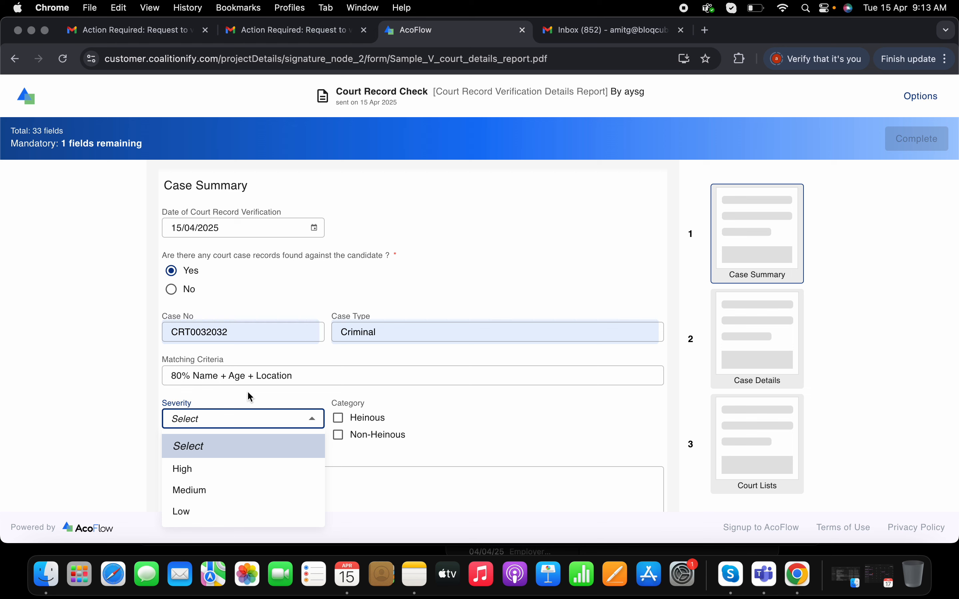
{"action": "left_click", "coordinate": [230, 474]}
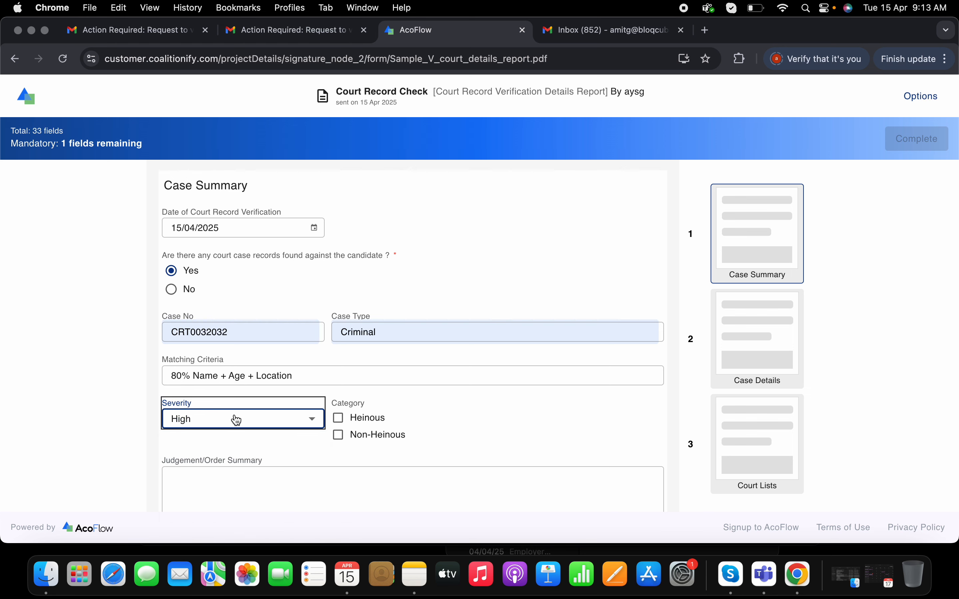
{"action": "left_click", "coordinate": [359, 421]}
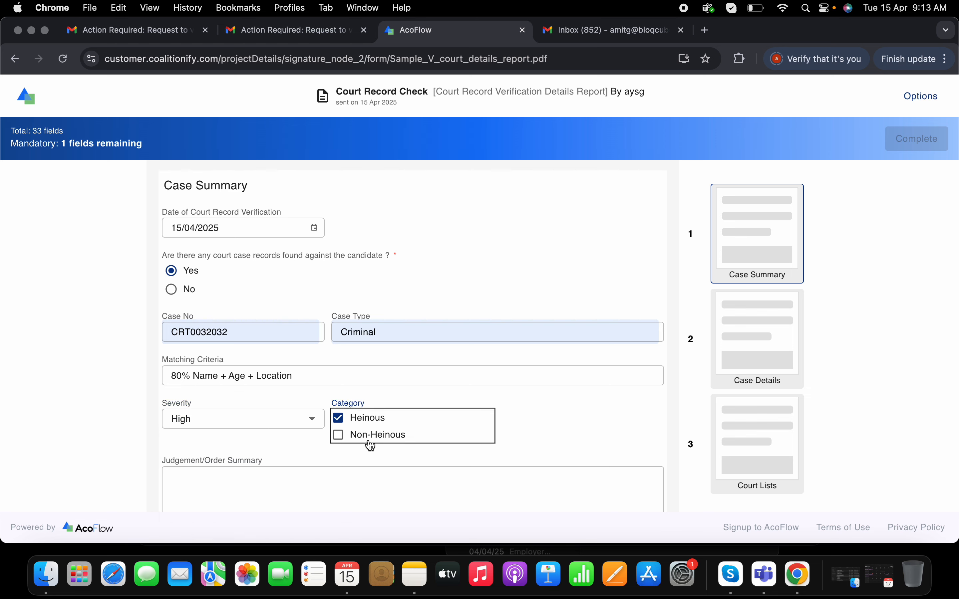
{"action": "left_click", "coordinate": [370, 438]}
{"action": "left_click", "coordinate": [365, 436]}
{"action": "left_click", "coordinate": [360, 418]}
Write the Judgement/Order Summary as "Bail given for 2 months, based upon behavior of candidate"
{"action": "scroll", "coordinate": [437, 433], "scroll_direction": "down", "scroll_amount": 5}
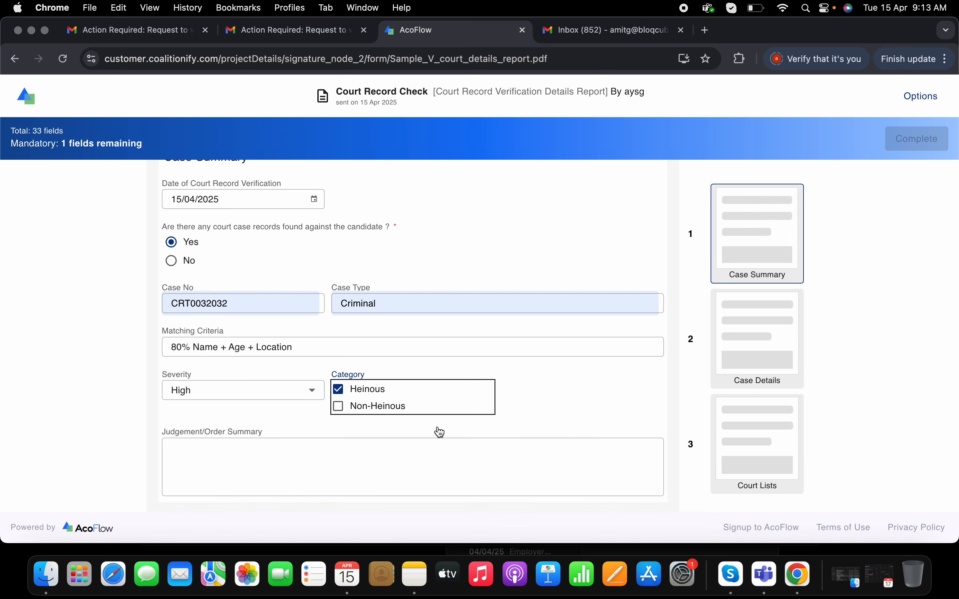
{"action": "left_click", "coordinate": [284, 306]}
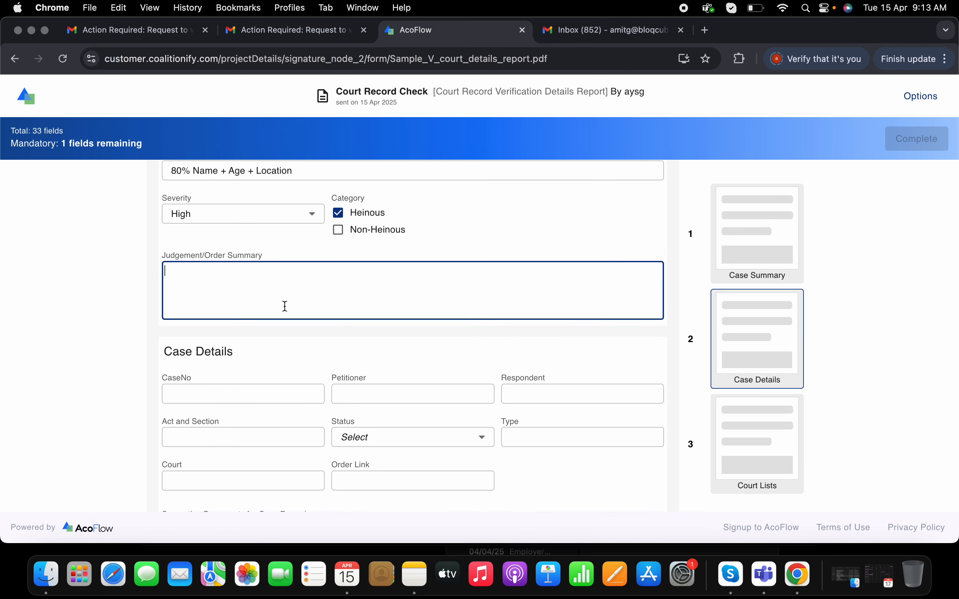
{"action": "type", "text": "C"}
{"action": "type", "text": "ail given"}
{"action": "type", "text": " for 2 months, based upon ne"}
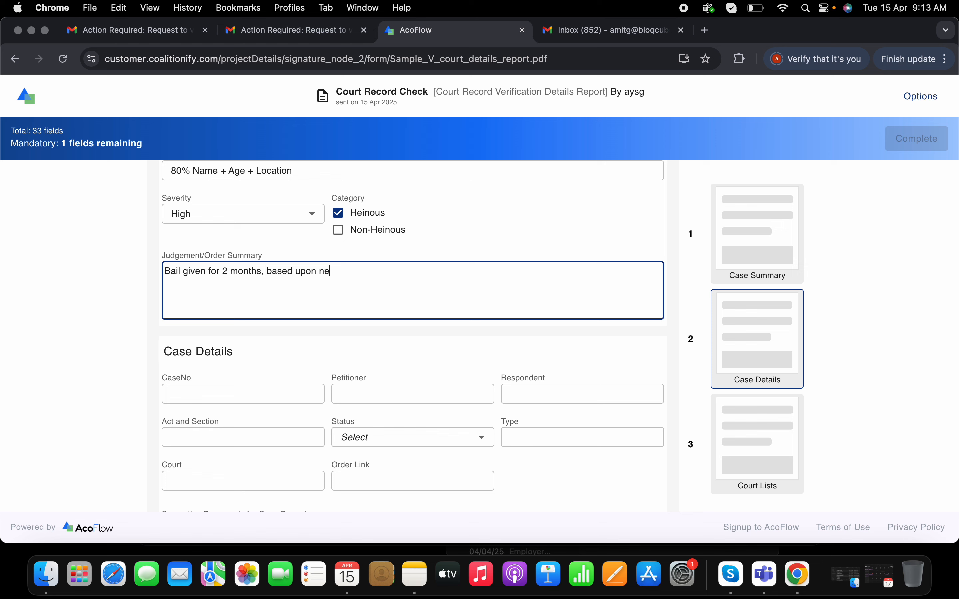
{"action": "type", "text": "hv"}
{"action": "key", "text": "BackSpace"}
{"action": "type", "text": "evh"}
{"action": "type", "text": "r f"}
{"action": "type", "text": " candidat"}
{"action": "scroll", "coordinate": [421, 286], "scroll_direction": "down", "scroll_amount": 3}
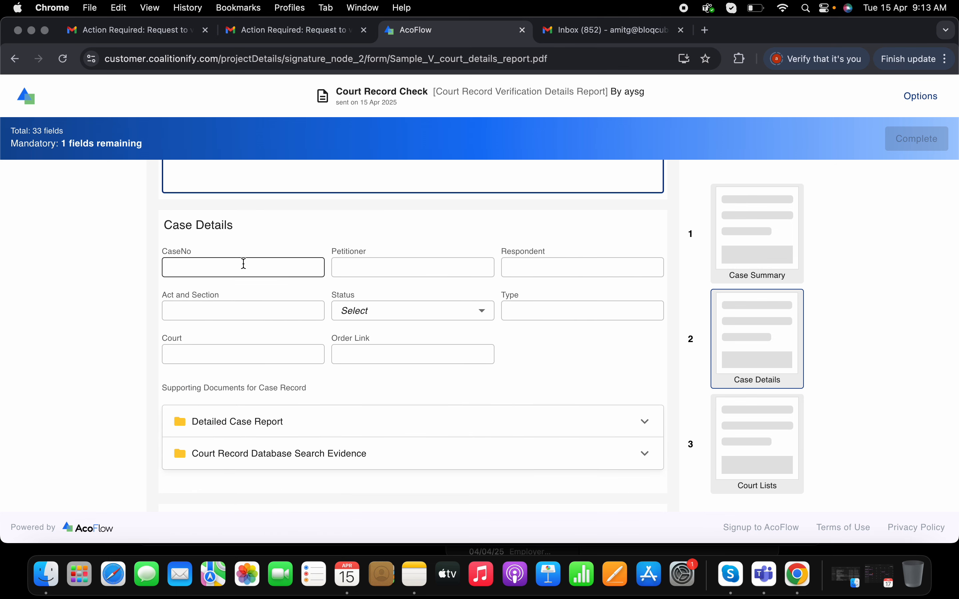
{"action": "scroll", "coordinate": [259, 270], "scroll_direction": "up", "scroll_amount": 1}
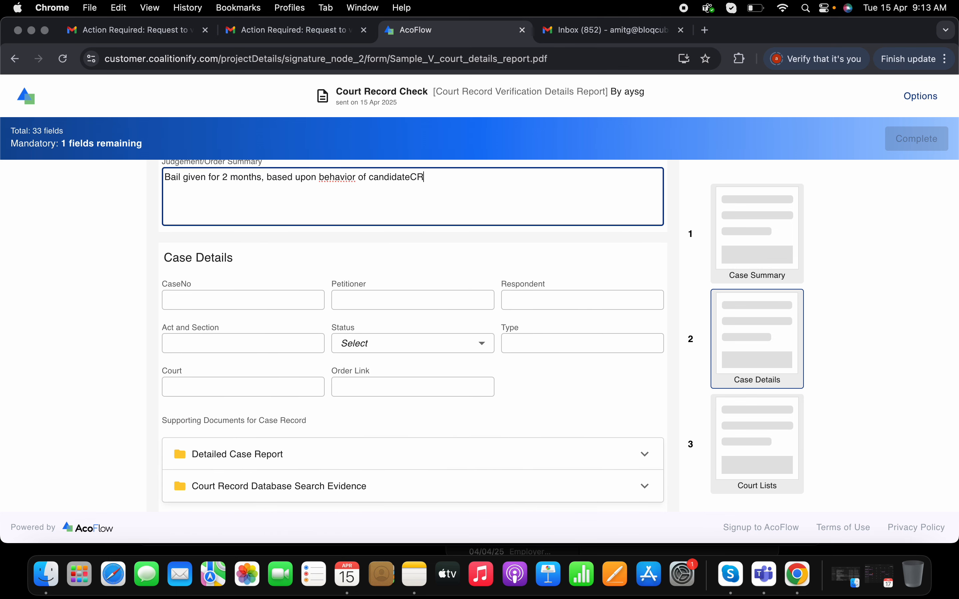
{"action": "key", "text": "BackSpace"}
{"action": "key", "text": "BackSpace"}
Copy the case number from the Case Summary into the CaseNo field of Case Details
{"action": "left_click", "coordinate": [219, 306]}
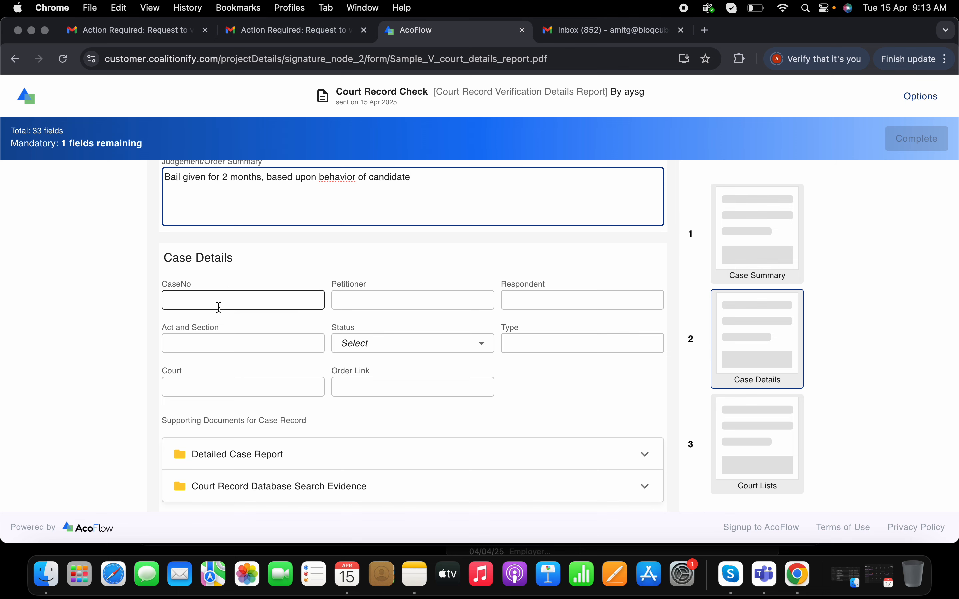
{"action": "scroll", "coordinate": [215, 304], "scroll_direction": "up", "scroll_amount": 2}
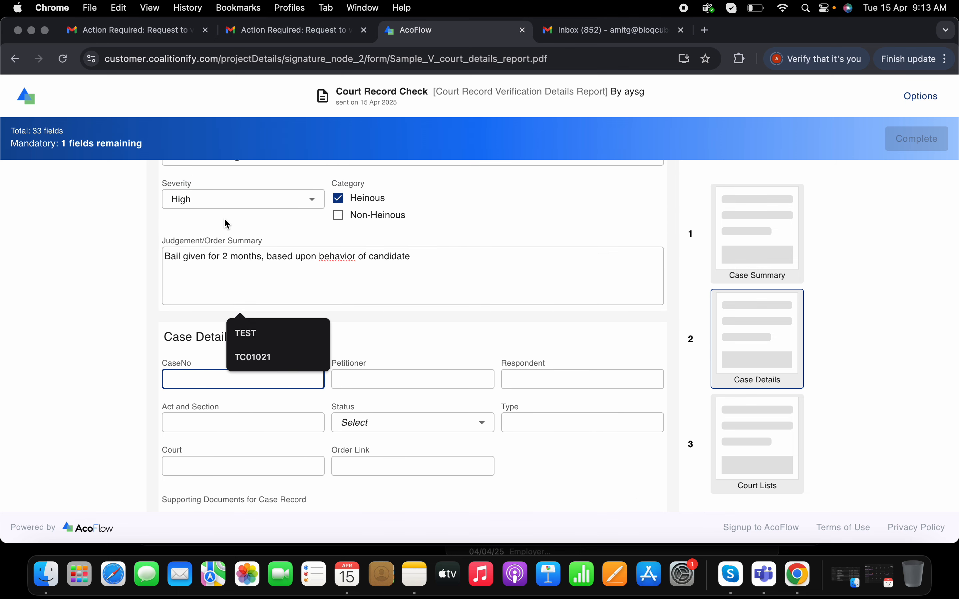
{"action": "scroll", "coordinate": [224, 217], "scroll_direction": "up", "scroll_amount": 3}
{"action": "double_click", "coordinate": [195, 211]}
{"action": "key", "text": "super+c"}
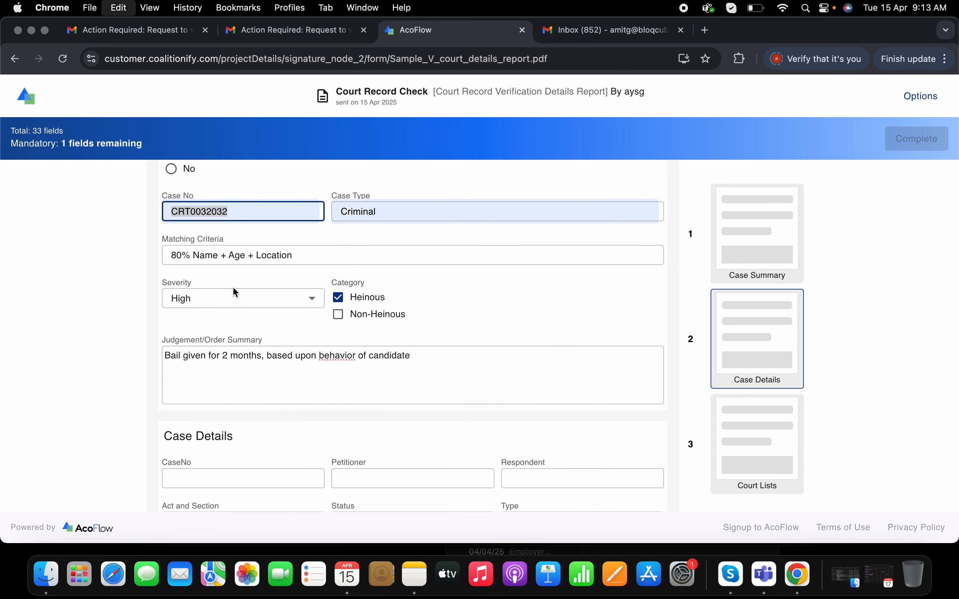
{"action": "left_click", "coordinate": [225, 478]}
{"action": "key", "text": "super+v"}
{"action": "scroll", "coordinate": [364, 458], "scroll_direction": "down", "scroll_amount": 3}
Fill in the petitioner's and respondent's full names in Case Details from the saved suggestions
{"action": "left_click", "coordinate": [379, 325]}
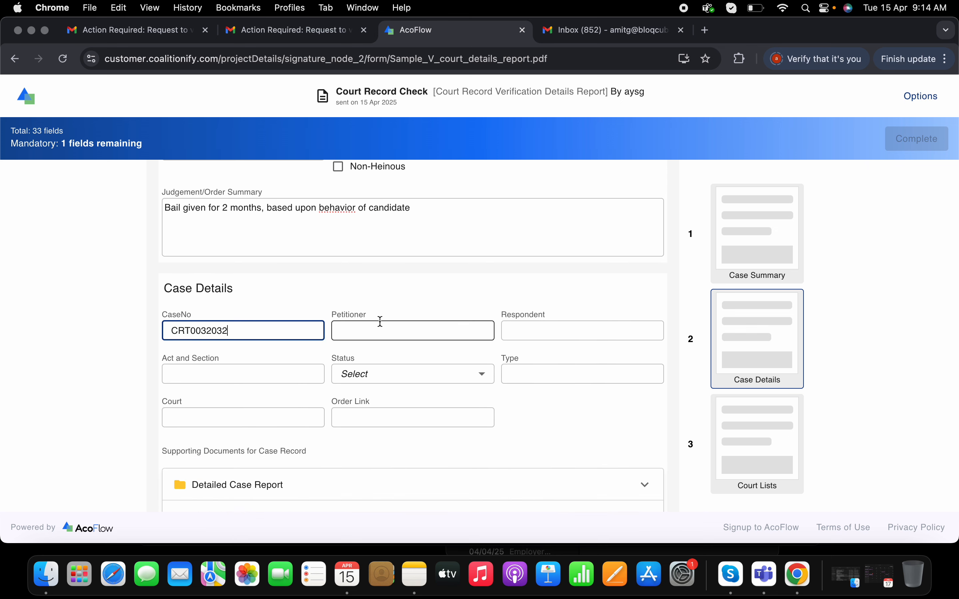
{"action": "left_click", "coordinate": [445, 386]}
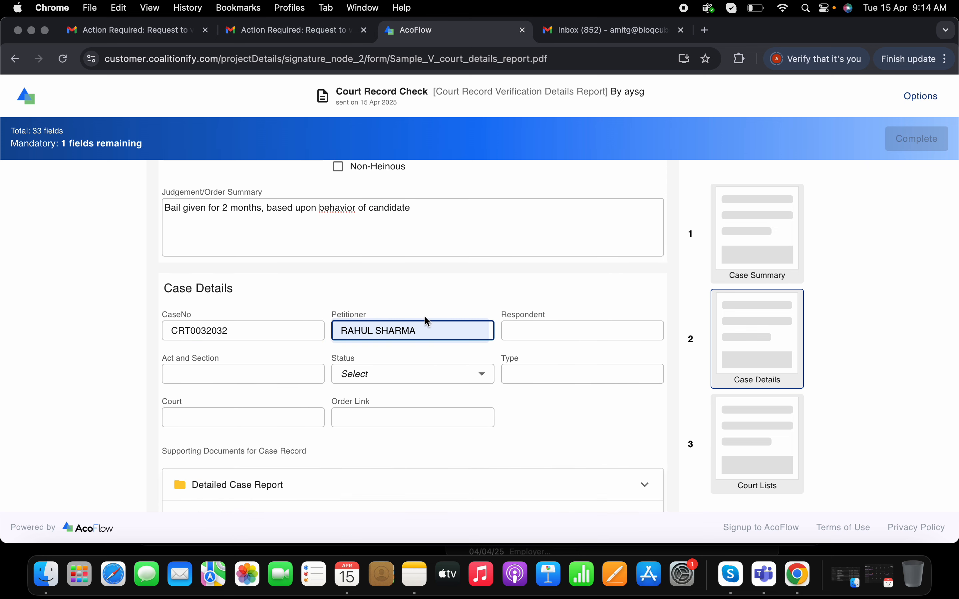
{"action": "left_click", "coordinate": [560, 338]}
{"action": "left_click", "coordinate": [606, 387]}
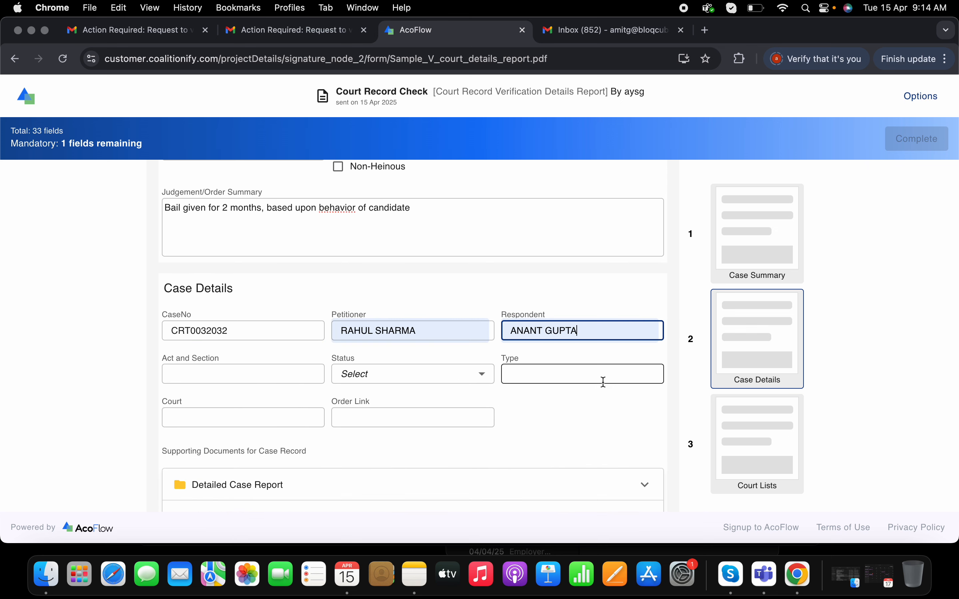
Enter "ACT360, SECTION21" as the Act and Section of the case
{"action": "left_click", "coordinate": [257, 373]}
{"action": "type", "text": "S"}
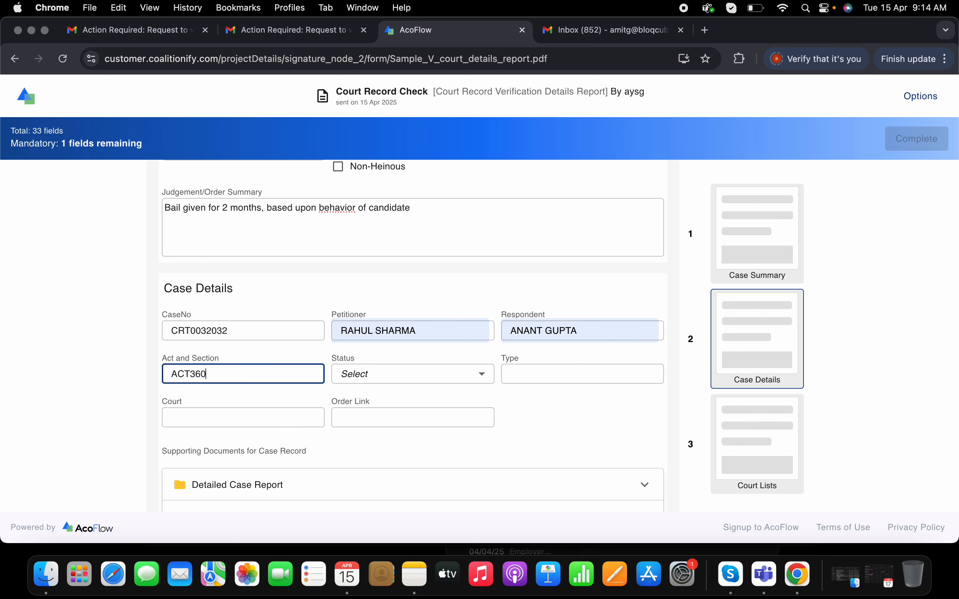
{"action": "type", "text": "ECTION21"}
Set the case status to Charges/Punishment applied and the type to Criminal
{"action": "left_click", "coordinate": [410, 381]}
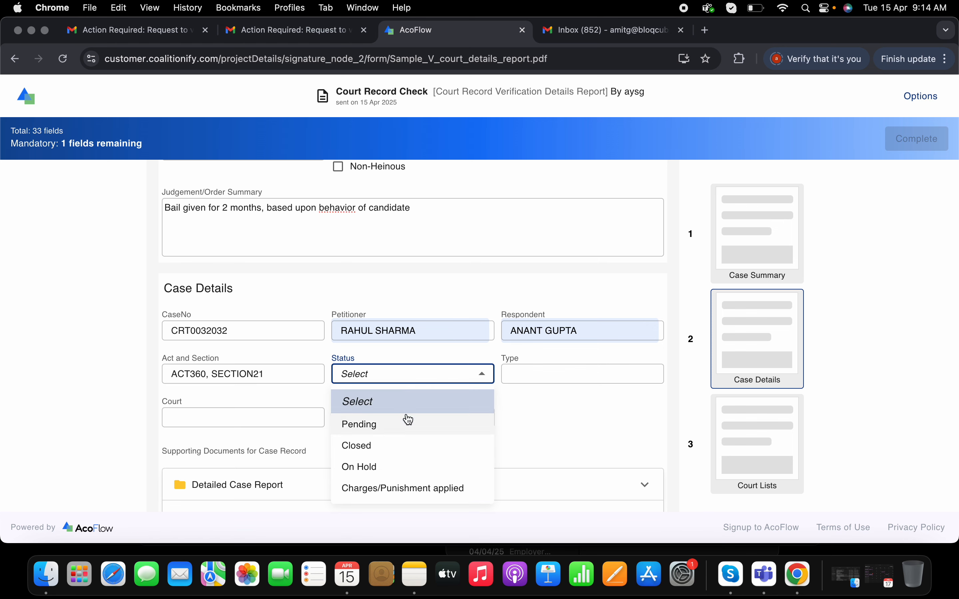
{"action": "left_click", "coordinate": [393, 489]}
{"action": "left_click", "coordinate": [586, 374]}
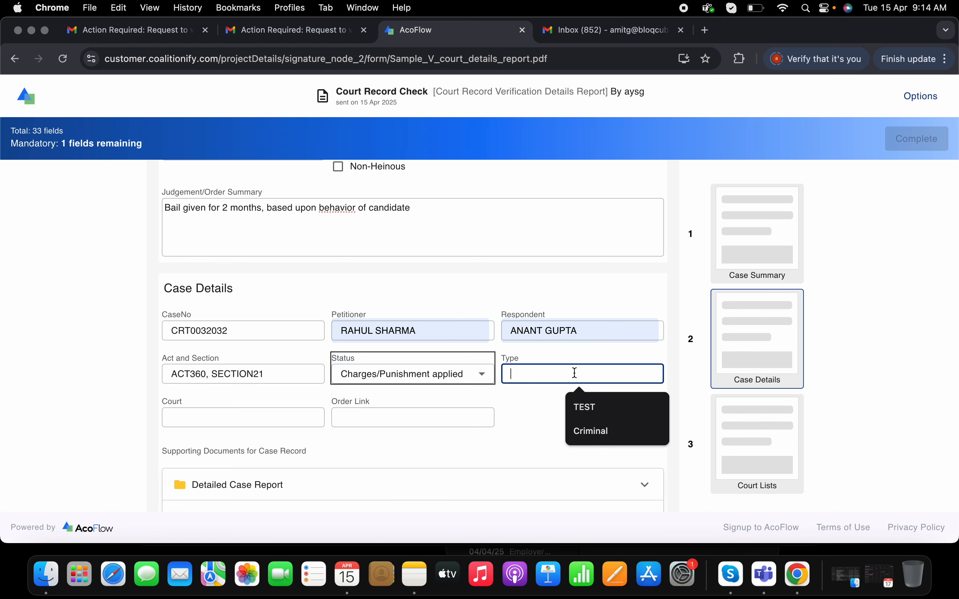
{"action": "type", "text": "c"}
{"action": "left_click", "coordinate": [587, 407]}
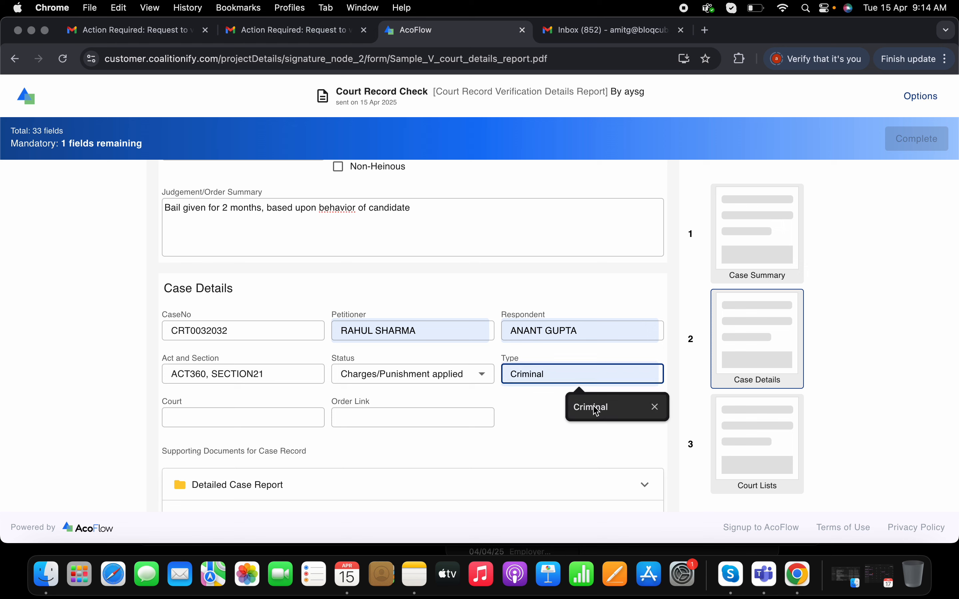
Fill in State Court as the court and TEST as the order link in Case Details
{"action": "left_click", "coordinate": [198, 421]}
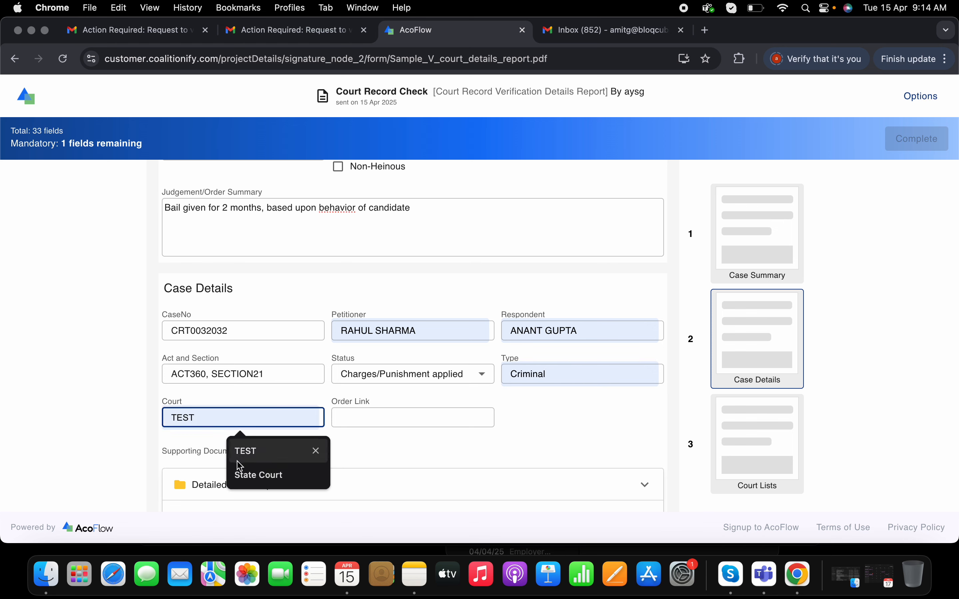
{"action": "left_click", "coordinate": [254, 476]}
{"action": "left_click", "coordinate": [392, 423]}
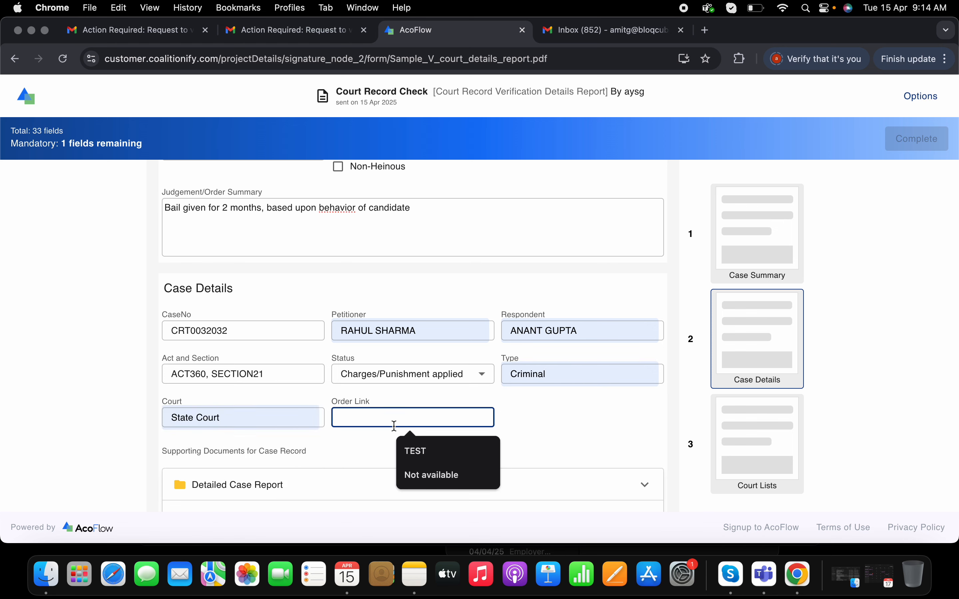
{"action": "left_click", "coordinate": [423, 455]}
Add Sample_V_court_details_report.pdf to the Detailed Case Report folder as a document named CASE_REPORT and save it
{"action": "scroll", "coordinate": [496, 427], "scroll_direction": "down", "scroll_amount": 6}
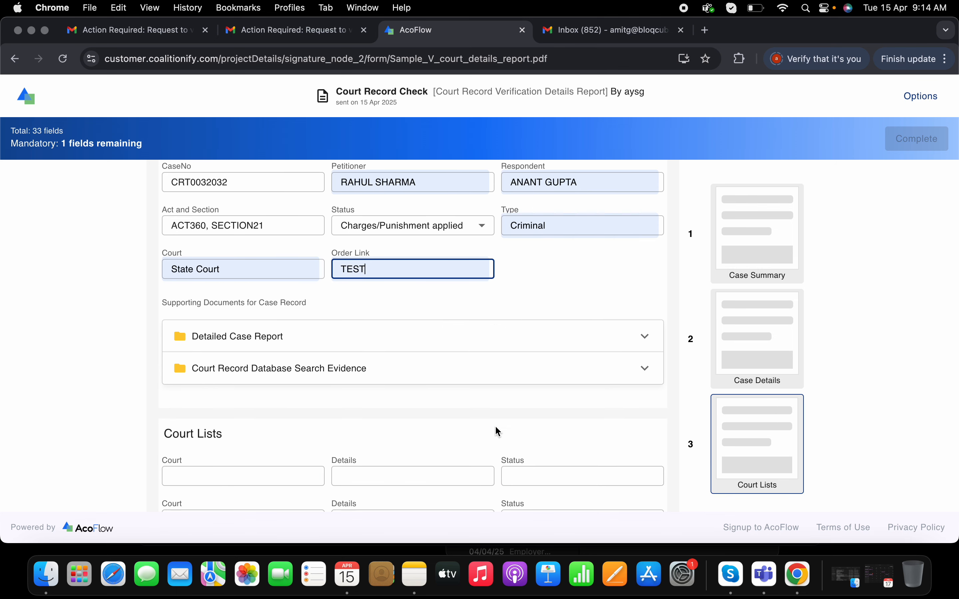
{"action": "left_click", "coordinate": [636, 263]}
{"action": "left_click", "coordinate": [266, 309]}
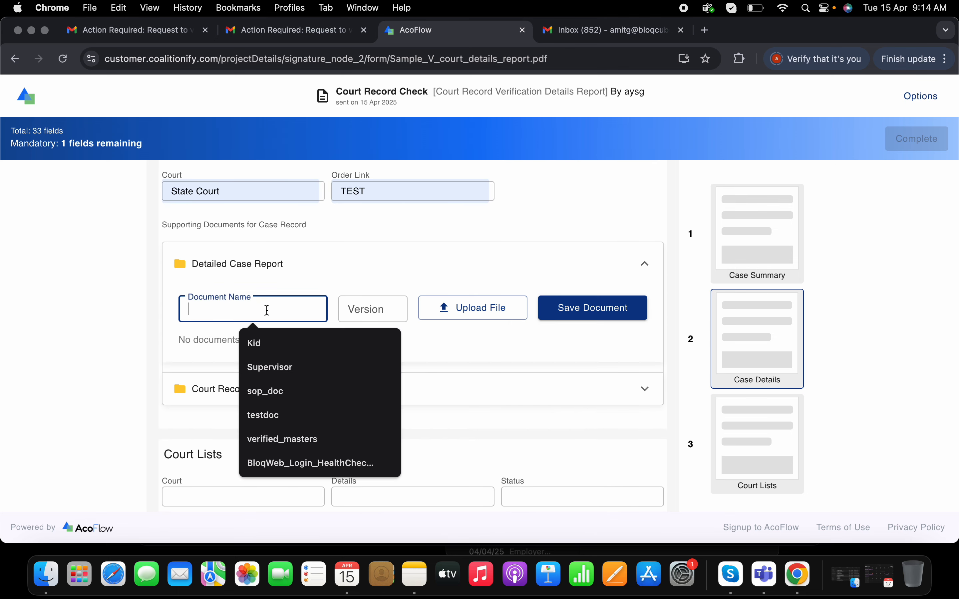
{"action": "type", "text": "CASE_REPORT"}
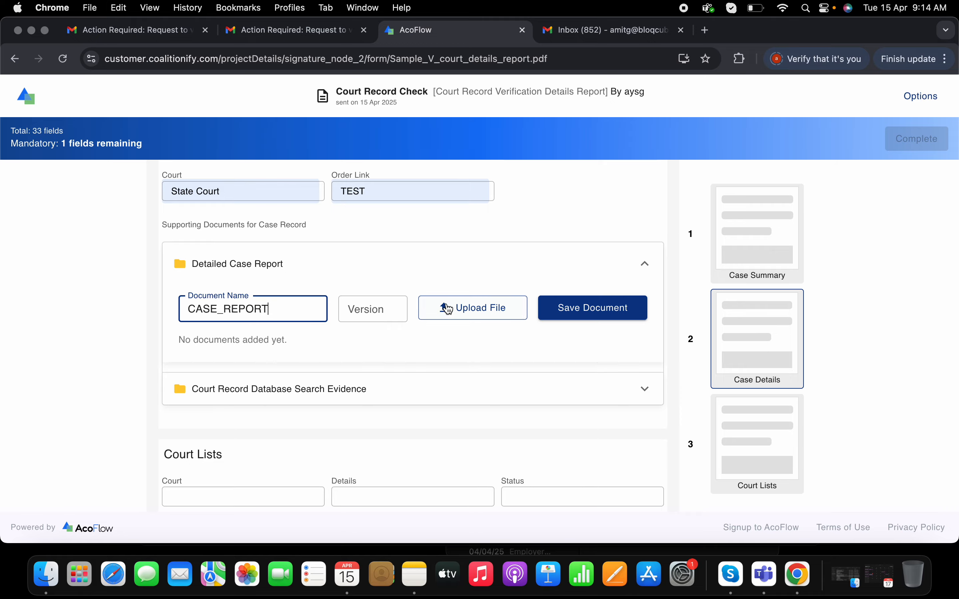
{"action": "left_click", "coordinate": [471, 303]}
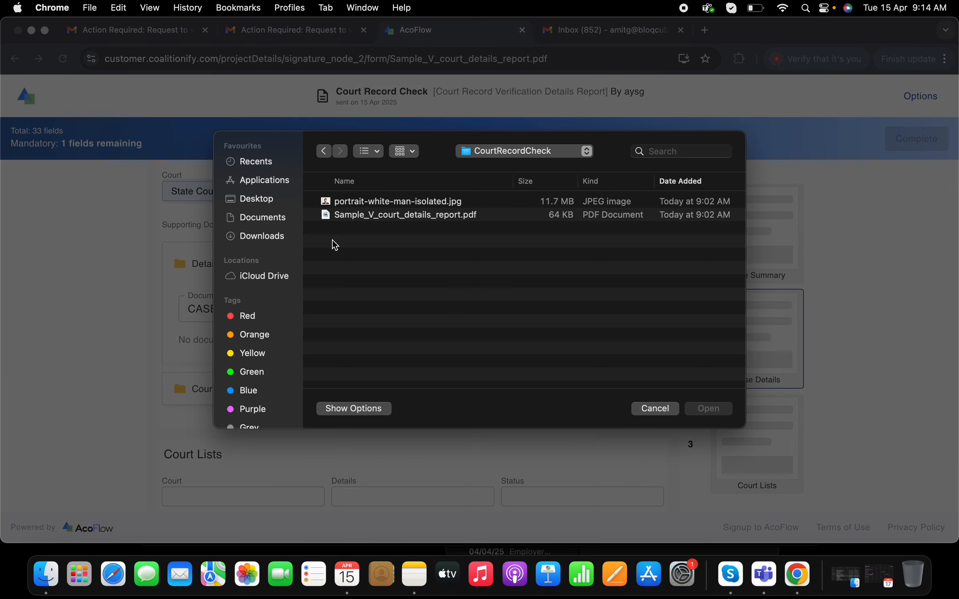
{"action": "left_click", "coordinate": [405, 215]}
{"action": "left_click", "coordinate": [711, 412]}
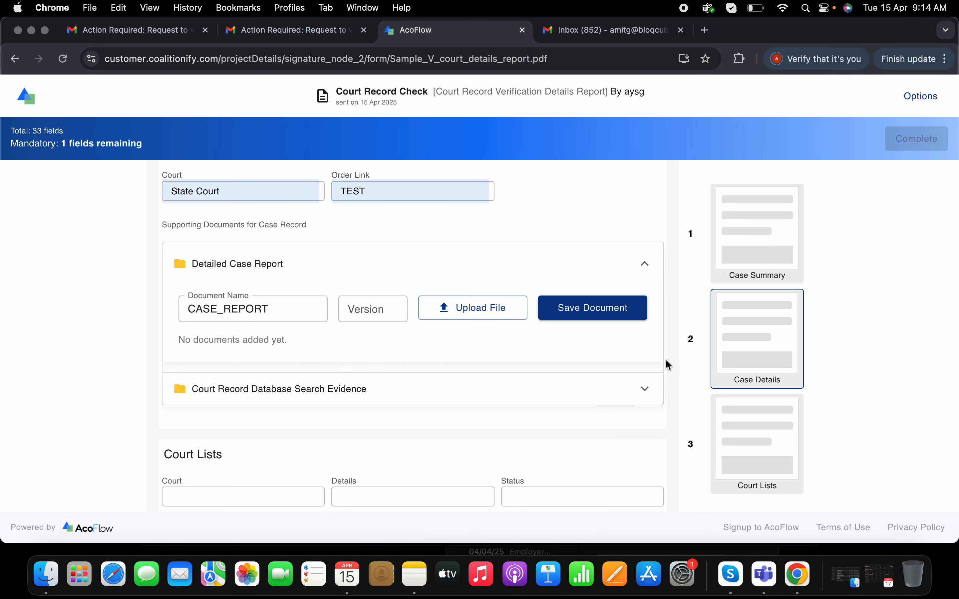
{"action": "left_click", "coordinate": [610, 312]}
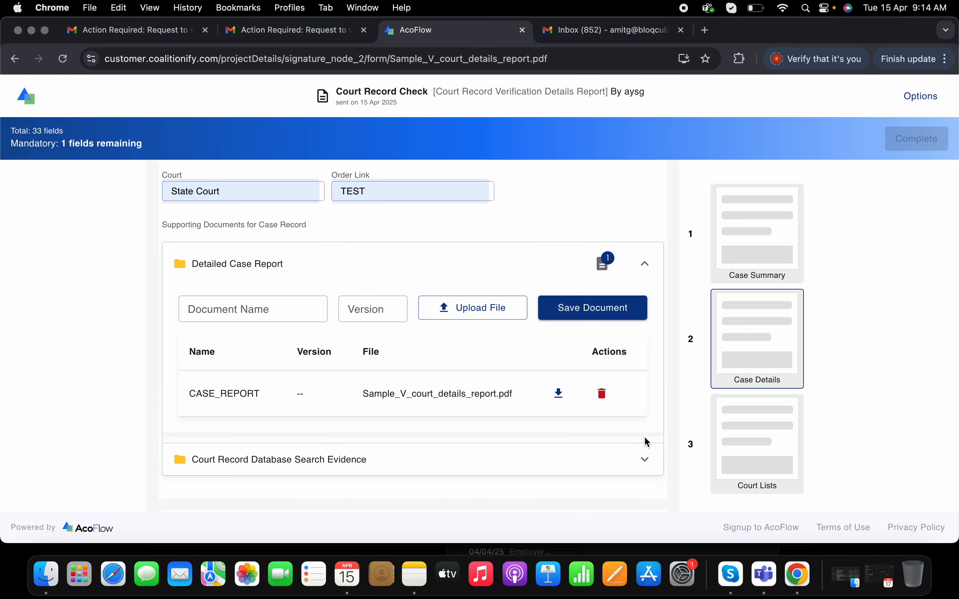
Name the new document in the Court Record Database Search Evidence folder "screenshot_db_search"
{"action": "left_click", "coordinate": [645, 459]}
{"action": "left_click", "coordinate": [292, 357]}
{"action": "type", "text": "screen"}
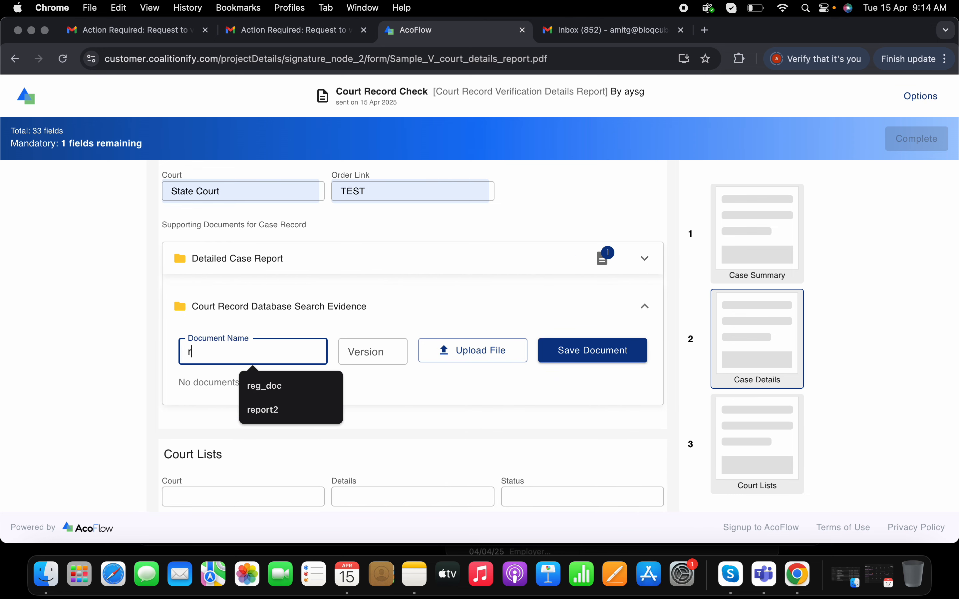
{"action": "type", "text": "shot"}
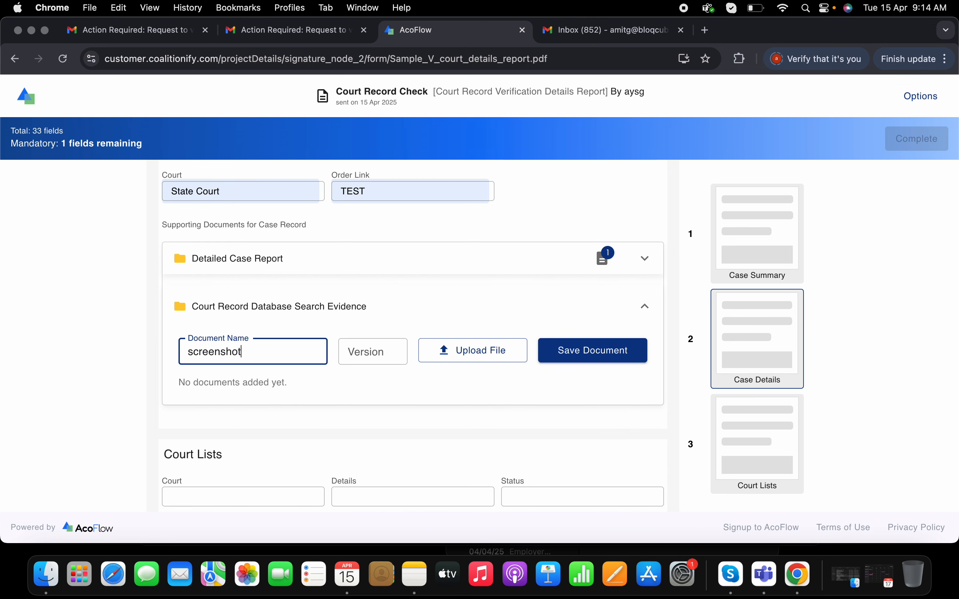
{"action": "type", "text": "_db_search"}
Try to attach portrait-white-man-isolated.jpg as the file for the database search evidence
{"action": "left_click", "coordinate": [487, 350]}
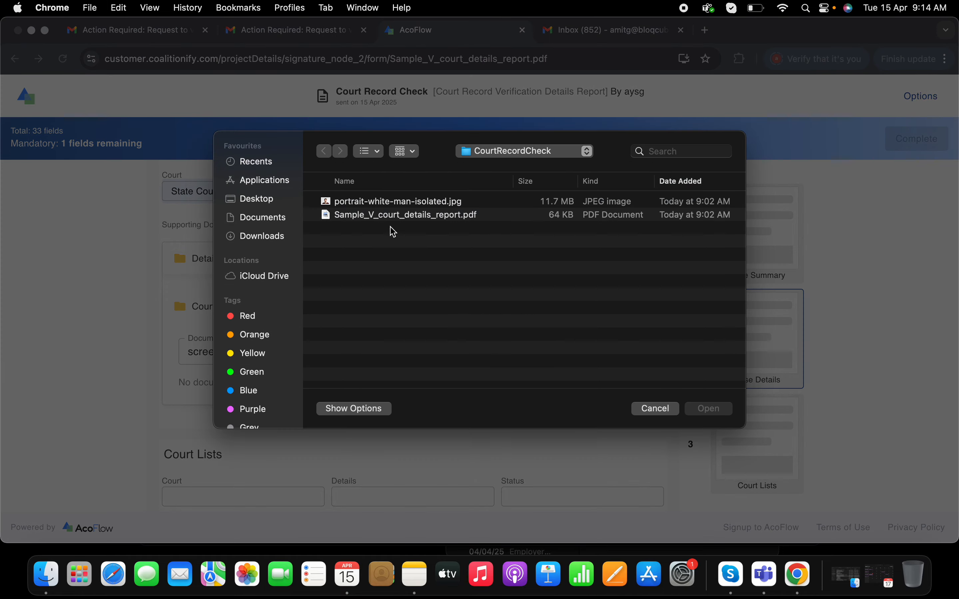
{"action": "left_click", "coordinate": [394, 203]}
{"action": "left_click", "coordinate": [726, 411]}
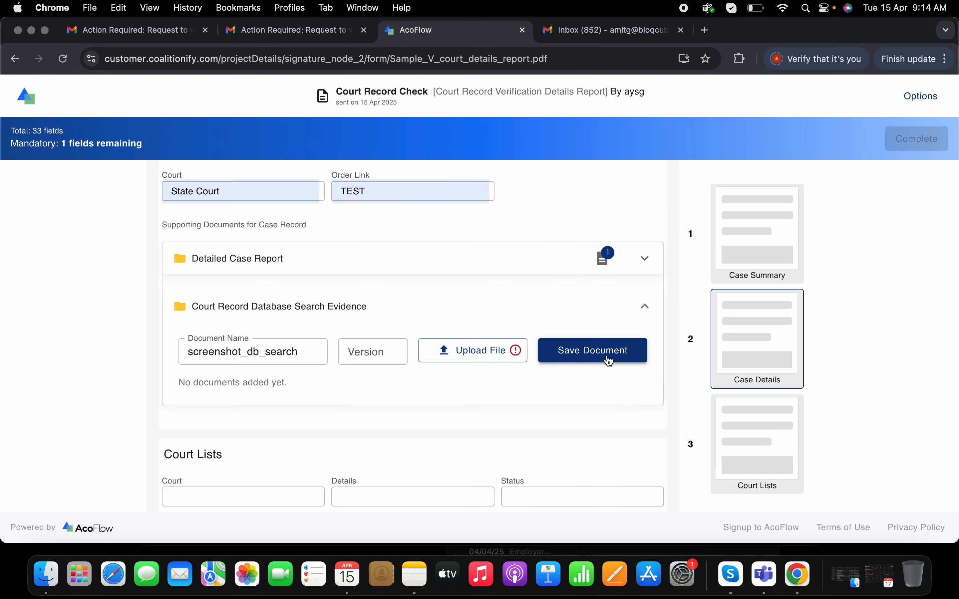
{"action": "left_click", "coordinate": [483, 357]}
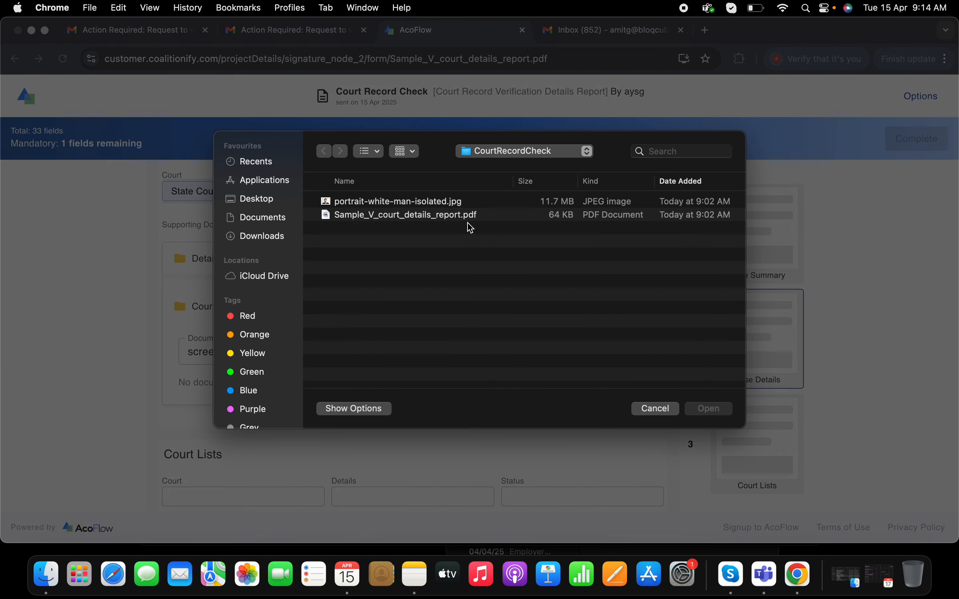
{"action": "left_click", "coordinate": [460, 216]}
{"action": "left_click", "coordinate": [451, 206]}
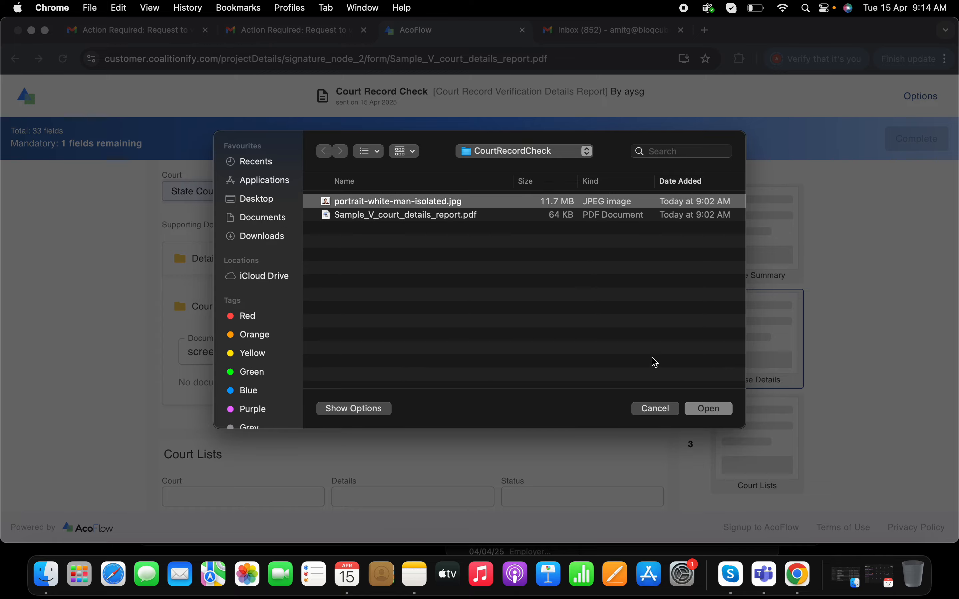
{"action": "left_click", "coordinate": [705, 409]}
Attach Sample_V_court_details_report.pdf to the screenshot_db_search evidence document and save it
{"action": "left_click", "coordinate": [519, 356]}
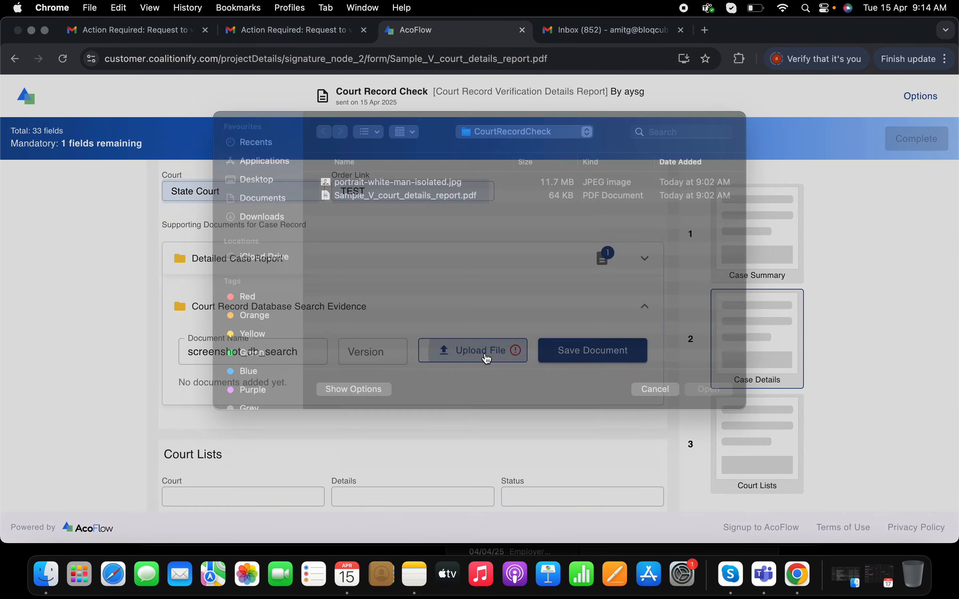
{"action": "left_click", "coordinate": [396, 216]}
{"action": "left_click", "coordinate": [705, 408]}
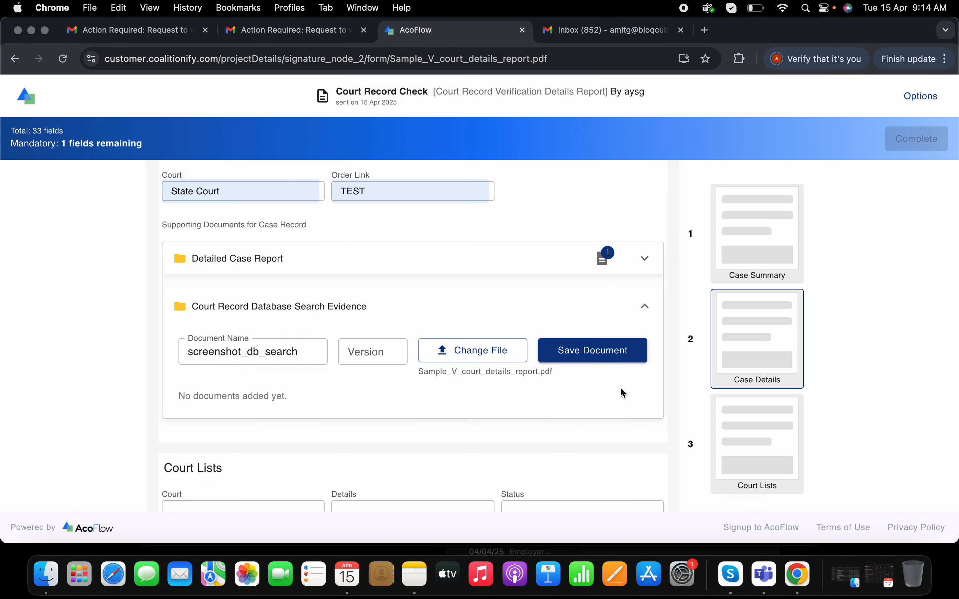
{"action": "left_click", "coordinate": [585, 358]}
Enter Supreme Court and High Court as the first two courts in the Court Lists section
{"action": "scroll", "coordinate": [496, 383], "scroll_direction": "down", "scroll_amount": 5}
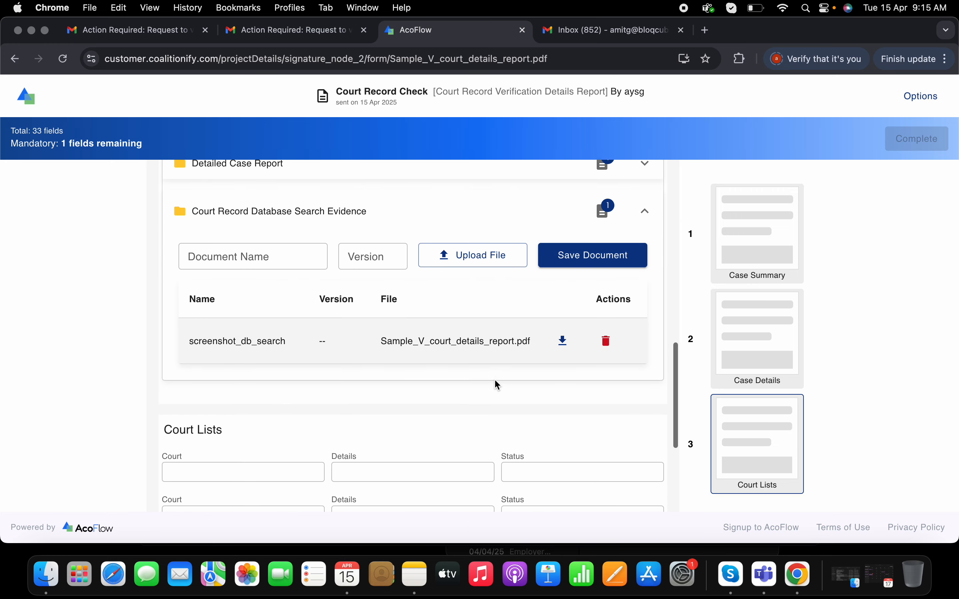
{"action": "scroll", "coordinate": [495, 381], "scroll_direction": "down", "scroll_amount": 3}
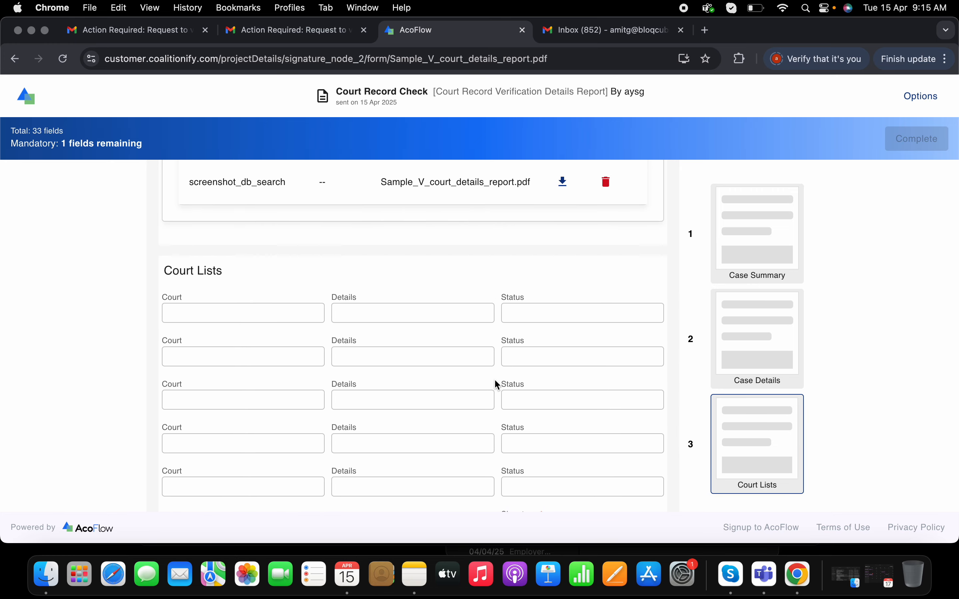
{"action": "scroll", "coordinate": [495, 379], "scroll_direction": "down", "scroll_amount": 1}
{"action": "scroll", "coordinate": [495, 378], "scroll_direction": "up", "scroll_amount": 14}
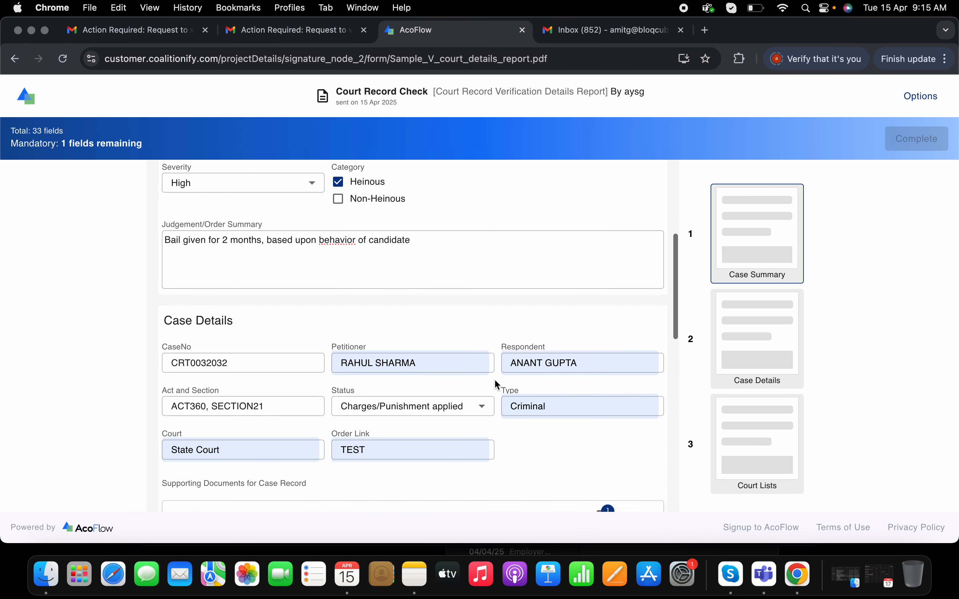
{"action": "scroll", "coordinate": [495, 379], "scroll_direction": "down", "scroll_amount": 14}
{"action": "left_click", "coordinate": [229, 272]}
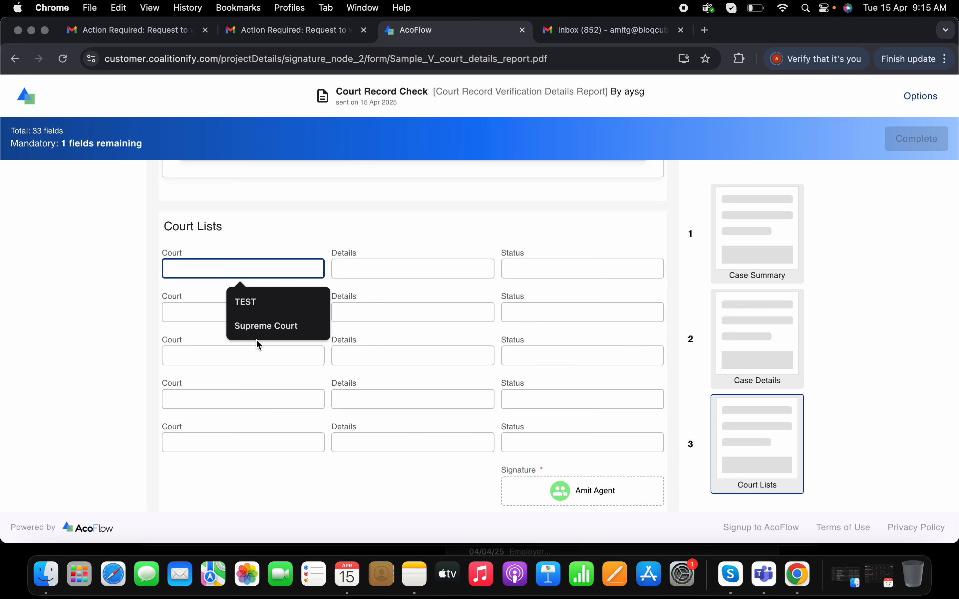
{"action": "left_click", "coordinate": [256, 326]}
{"action": "left_click", "coordinate": [217, 315]}
{"action": "left_click", "coordinate": [258, 369]}
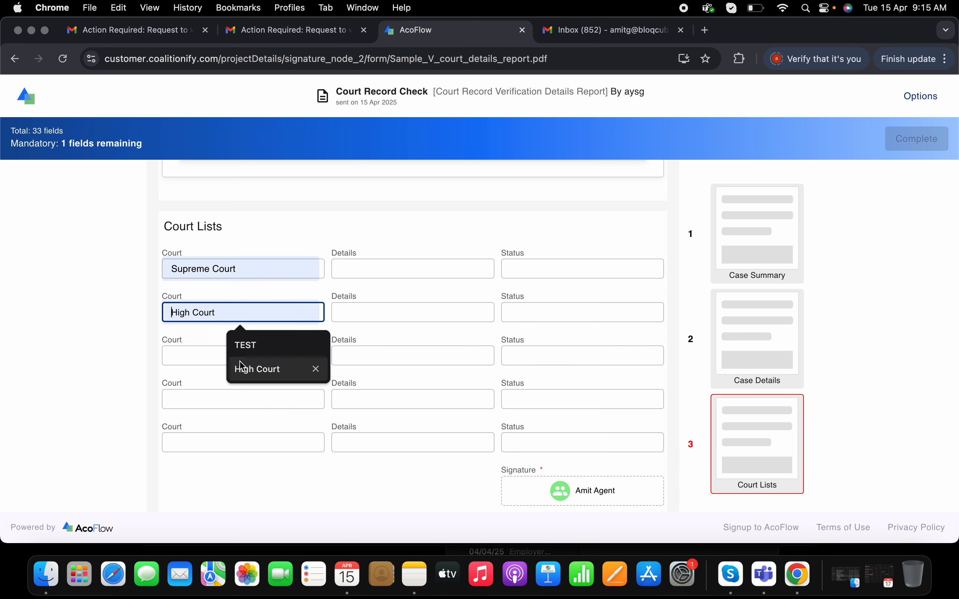
Fill the remaining three Court Lists rows with State Court, District Court and Magistrate Court
{"action": "left_click", "coordinate": [218, 360]}
{"action": "left_click", "coordinate": [254, 391]}
{"action": "left_click", "coordinate": [258, 413]}
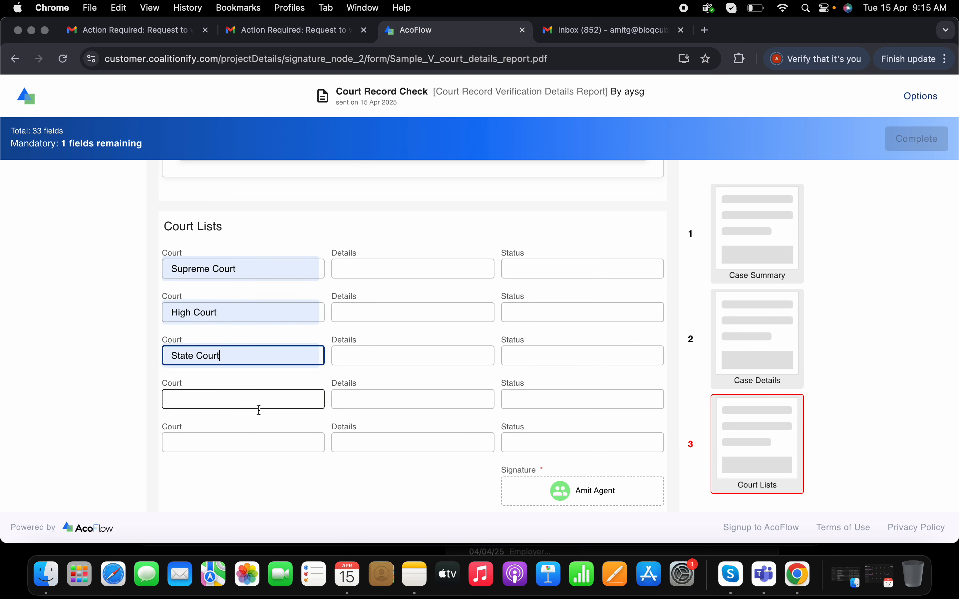
{"action": "left_click", "coordinate": [218, 401]}
{"action": "left_click", "coordinate": [246, 453]}
{"action": "left_click", "coordinate": [236, 450]}
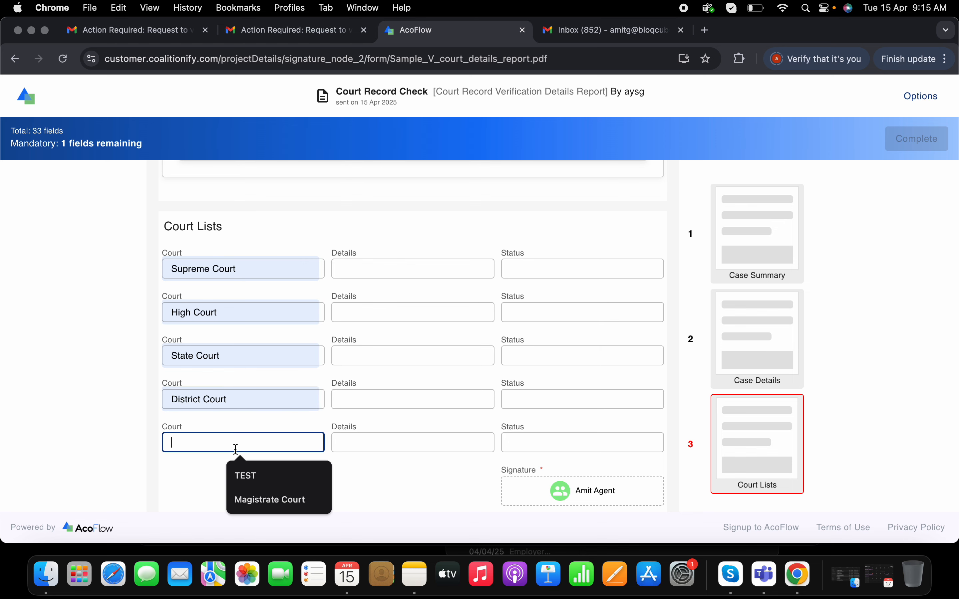
{"action": "left_click", "coordinate": [266, 493]}
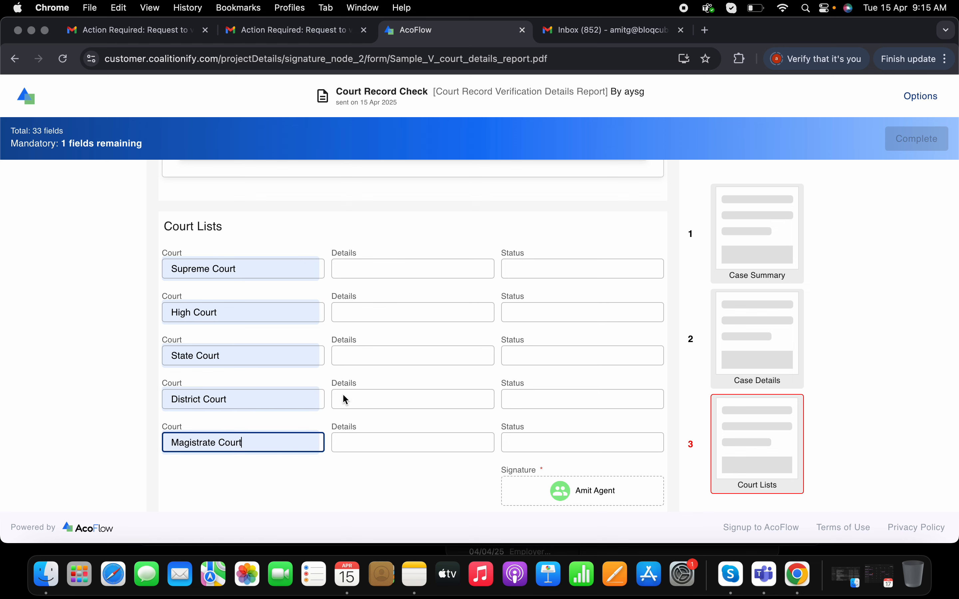
Enter the first four Court Lists details: Supreme court of India, High Court of India, State court of Maharashtra and District Court of Pune
{"action": "left_click", "coordinate": [394, 270]}
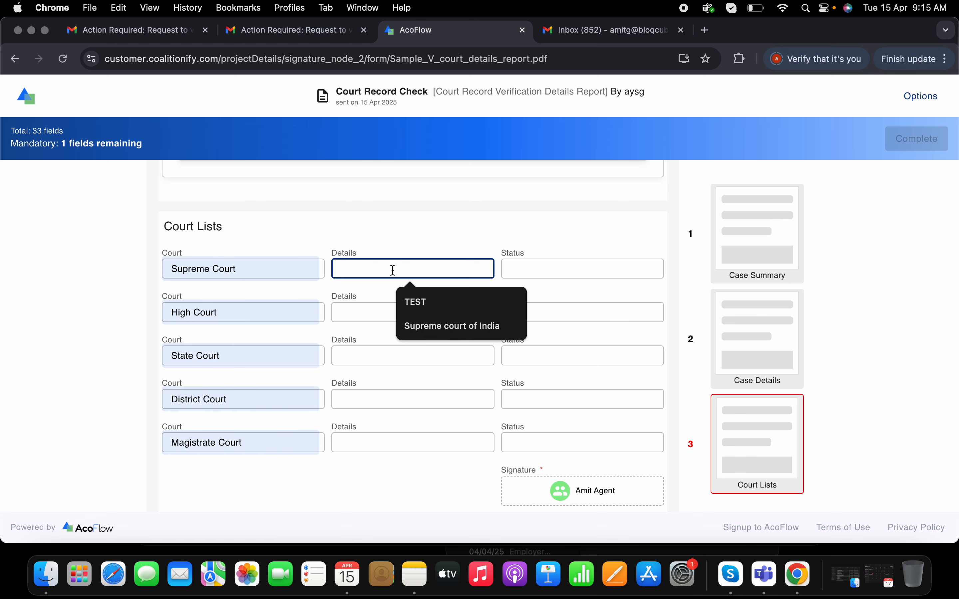
{"action": "left_click", "coordinate": [452, 327]}
{"action": "left_click", "coordinate": [396, 317]}
{"action": "left_click", "coordinate": [459, 372]}
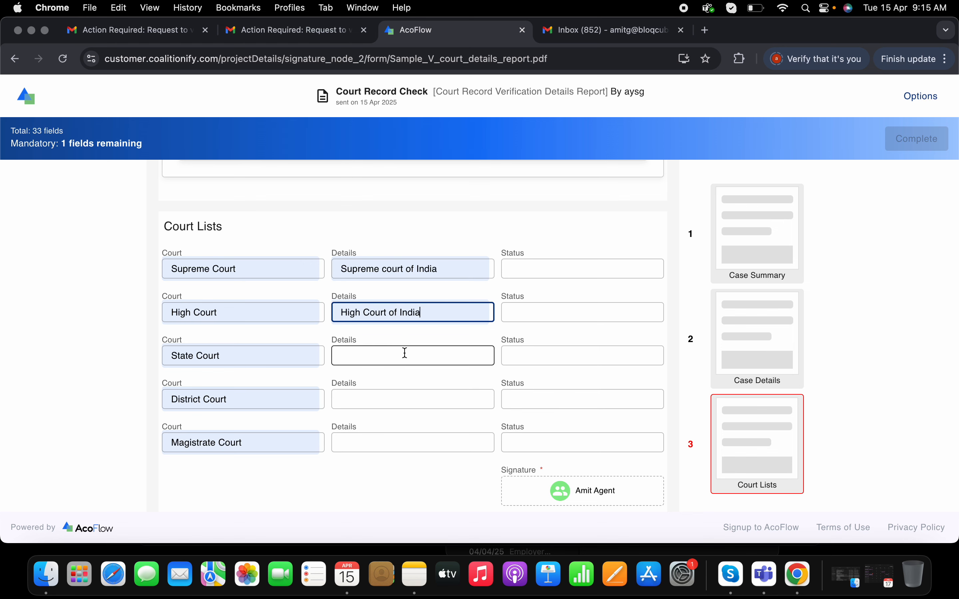
{"action": "left_click", "coordinate": [405, 353]}
{"action": "left_click", "coordinate": [449, 422]}
{"action": "left_click", "coordinate": [397, 408]}
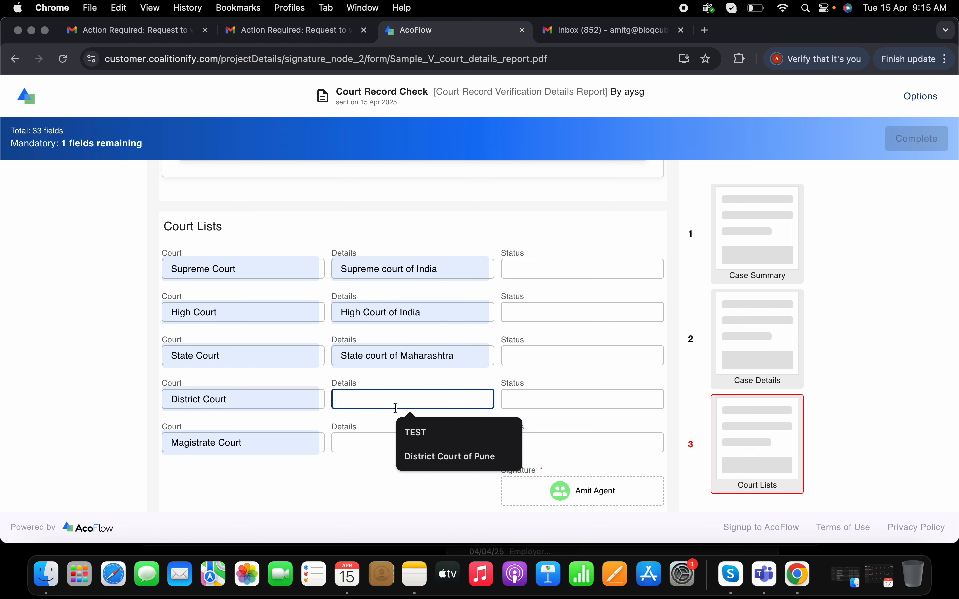
{"action": "left_click", "coordinate": [448, 454]}
Enter Magistrate Court of Pune as the details for the Magistrate Court row
{"action": "left_click", "coordinate": [406, 448]}
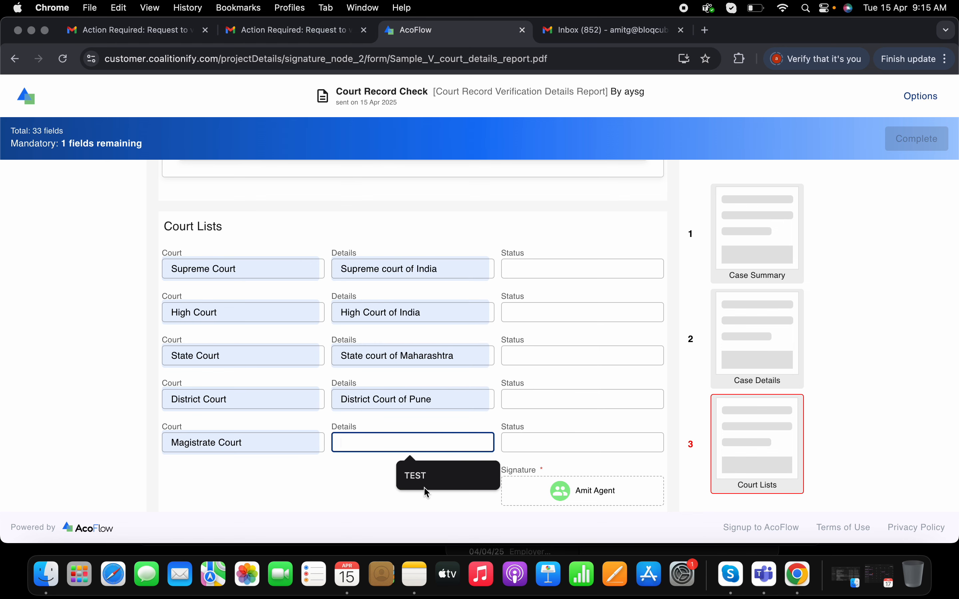
{"action": "left_click", "coordinate": [417, 477]}
{"action": "key", "text": "BackSpace"}
{"action": "key", "text": "BackSpace"}
{"action": "key", "text": "BackSpace"}
{"action": "key", "text": "BackSpace"}
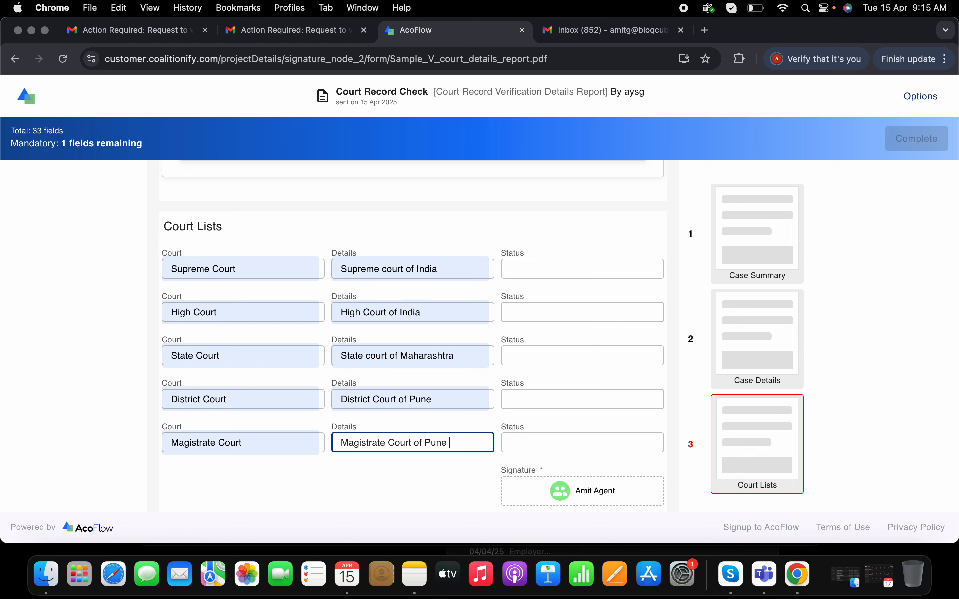
Set the status to No case found for Supreme Court and High Court, and 1 case found for State Court
{"action": "left_click", "coordinate": [575, 271]}
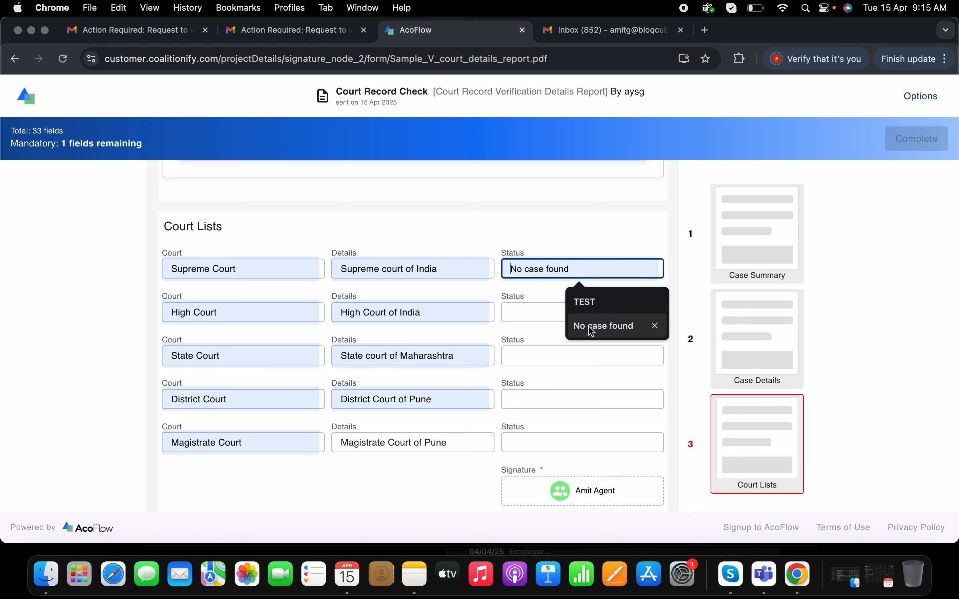
{"action": "left_click", "coordinate": [618, 326]}
{"action": "left_click", "coordinate": [563, 315]}
{"action": "left_click", "coordinate": [588, 365]}
{"action": "left_click", "coordinate": [563, 348]}
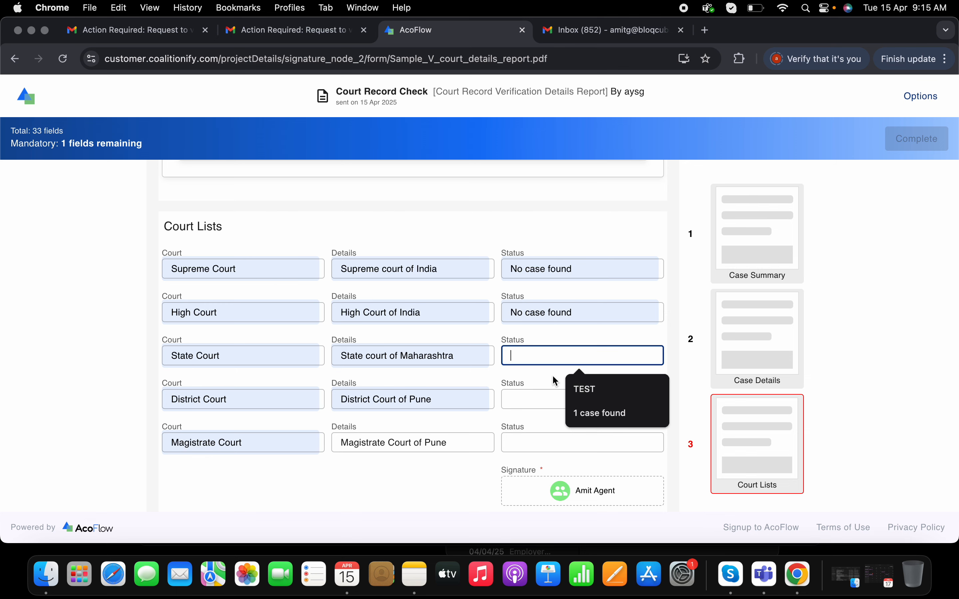
{"action": "left_click", "coordinate": [596, 409]}
Set the status of the District Court and Magistrate Court rows to No case found
{"action": "left_click", "coordinate": [572, 407]}
{"action": "left_click", "coordinate": [603, 456]}
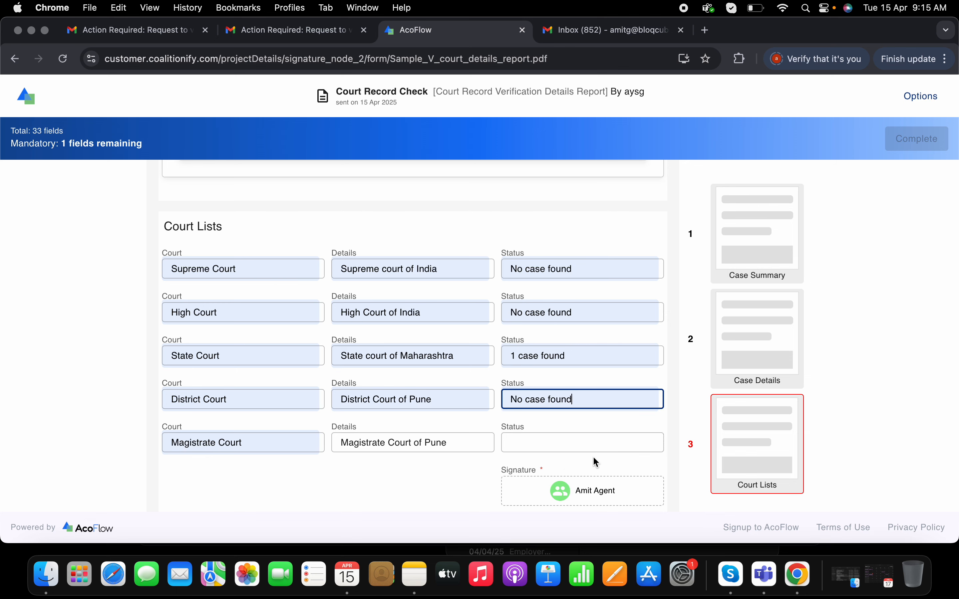
{"action": "left_click", "coordinate": [571, 443]}
{"action": "left_click", "coordinate": [594, 473]}
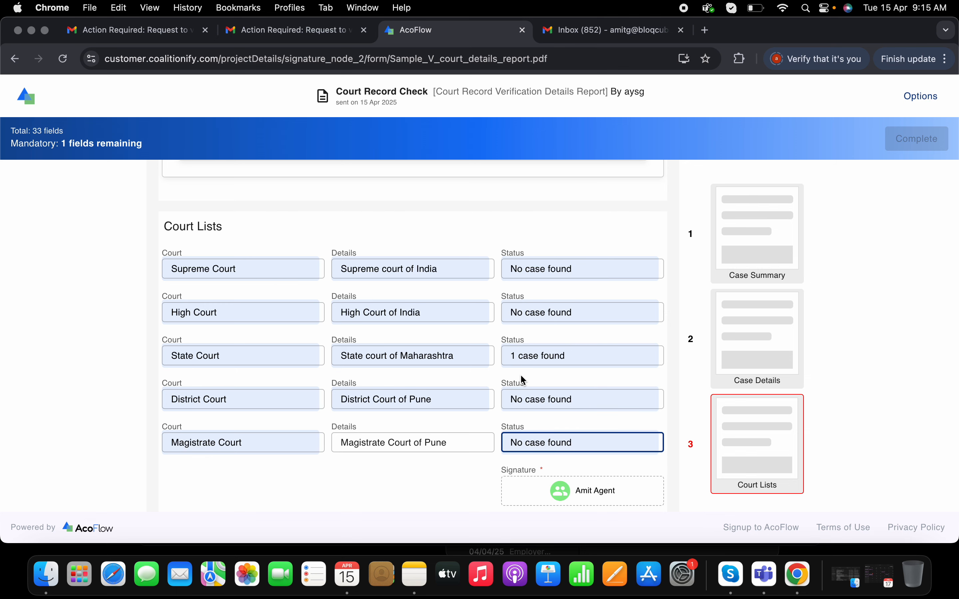
Check the filled Court Lists section and open signature creation for the mandatory Signature field
{"action": "scroll", "coordinate": [523, 379], "scroll_direction": "up", "scroll_amount": 10}
{"action": "scroll", "coordinate": [522, 376], "scroll_direction": "down", "scroll_amount": 15}
{"action": "left_click", "coordinate": [623, 506]}
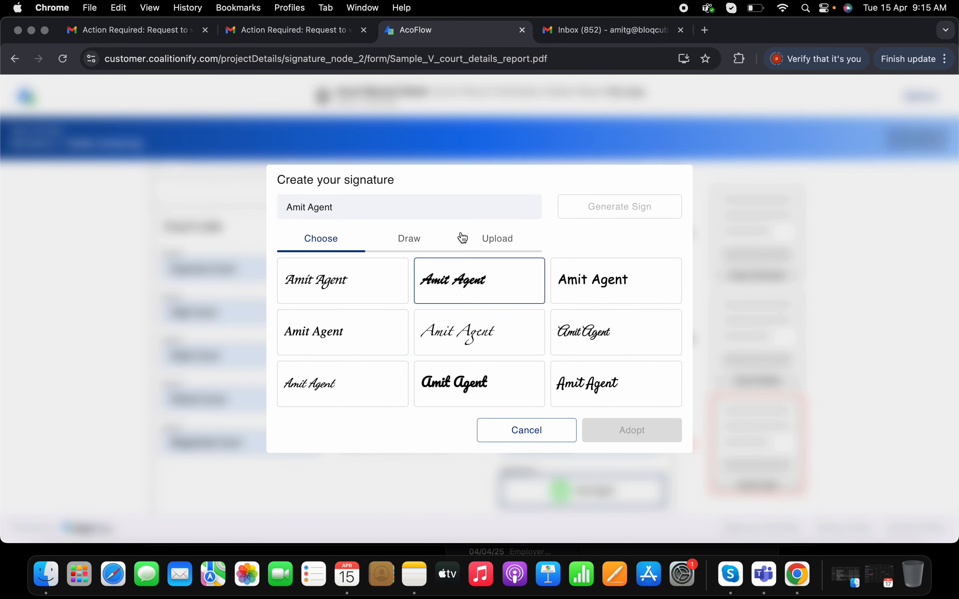
{"action": "left_click", "coordinate": [426, 249]}
{"action": "left_click", "coordinate": [334, 244]}
{"action": "left_click", "coordinate": [413, 248]}
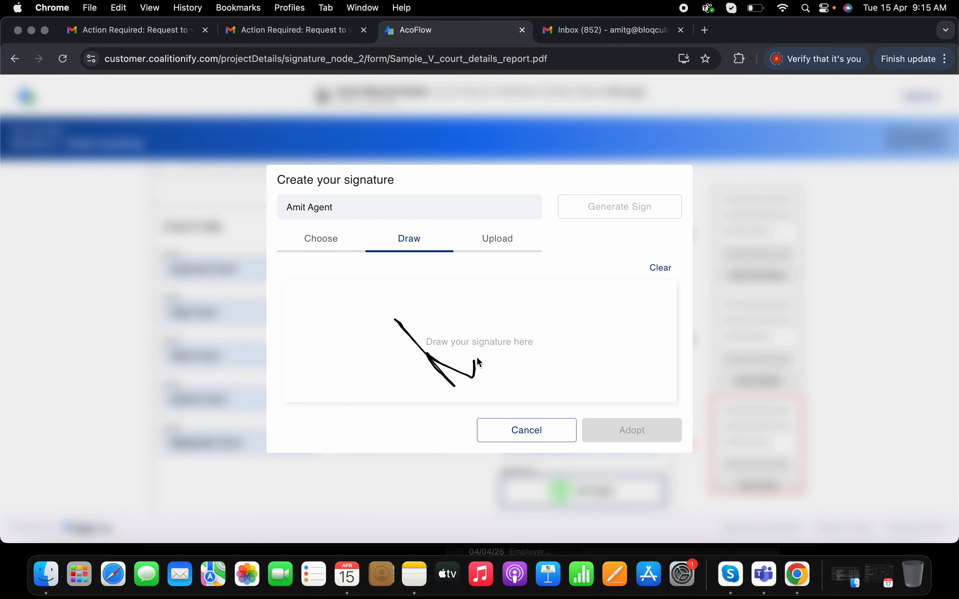
{"action": "left_click_drag", "start_coordinate": [480, 362], "coordinate": [382, 357]}
{"action": "left_click", "coordinate": [660, 270]}
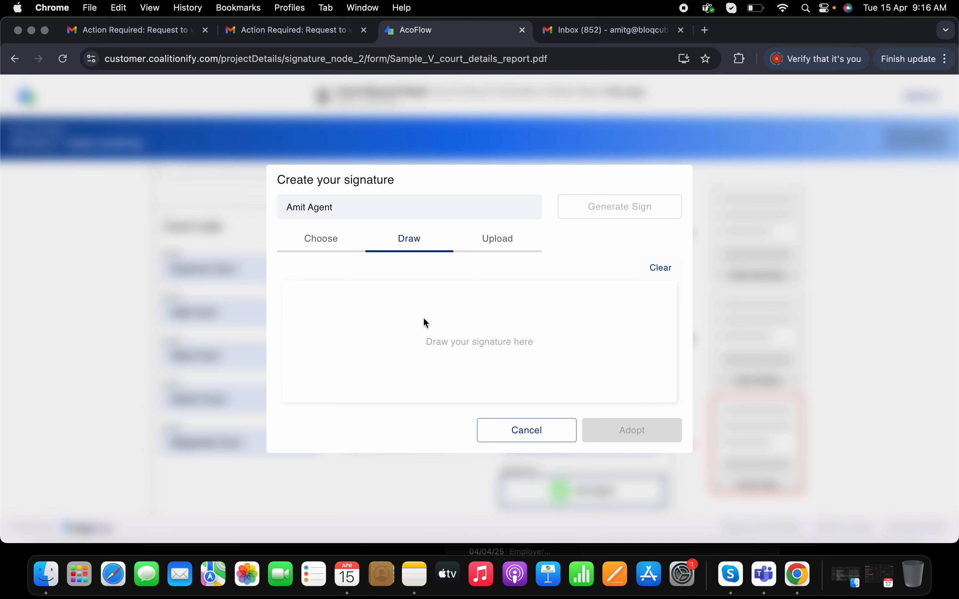
{"action": "mouse_move", "coordinate": [405, 316]}
{"action": "left_mouse_down"}
{"action": "mouse_move", "coordinate": [446, 364]}
{"action": "mouse_move", "coordinate": [425, 355]}
{"action": "left_mouse_up"}
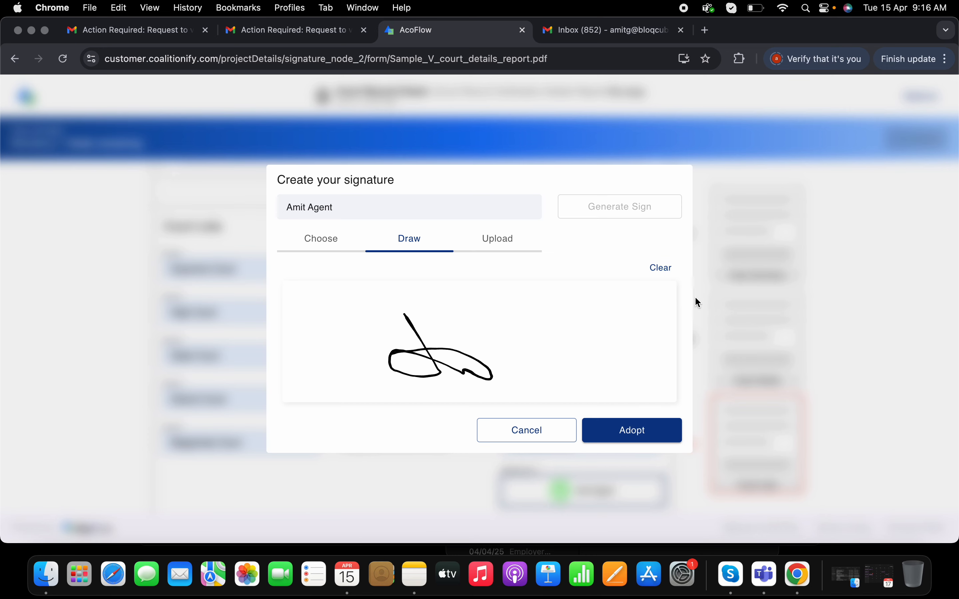
{"action": "left_click", "coordinate": [661, 270]}
{"action": "left_click", "coordinate": [332, 245]}
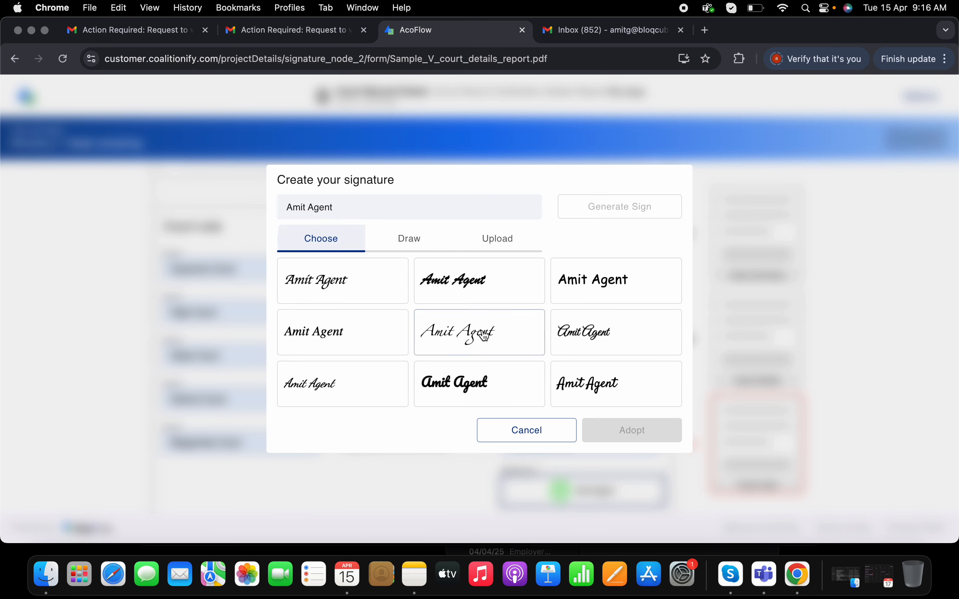
Draw the agent's signature by hand, adopt it, and submit the completed court record verification report
{"action": "left_click", "coordinate": [422, 241]}
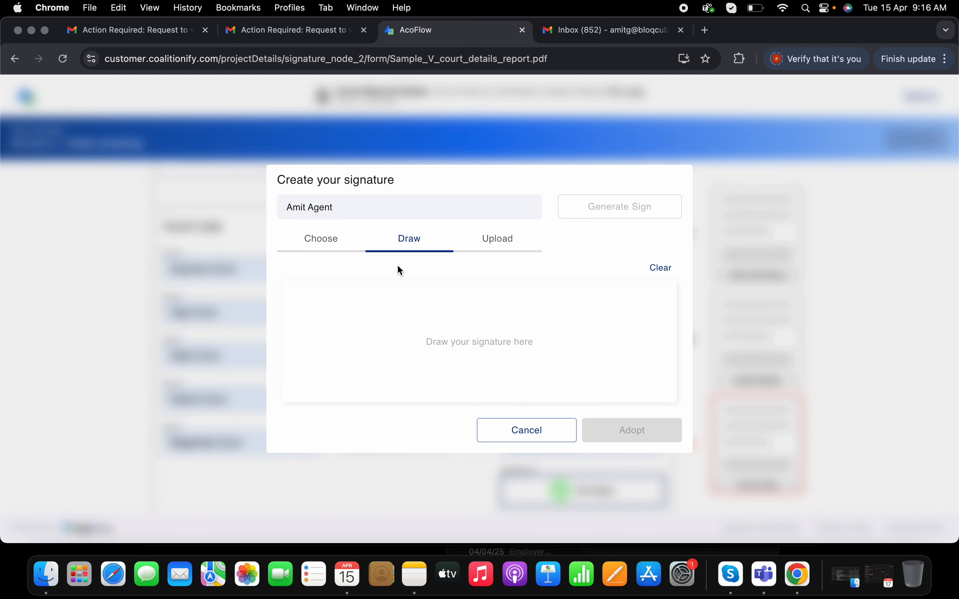
{"action": "left_click_drag", "start_coordinate": [396, 266], "coordinate": [412, 285]}
{"action": "left_click_drag", "start_coordinate": [387, 319], "coordinate": [416, 343]}
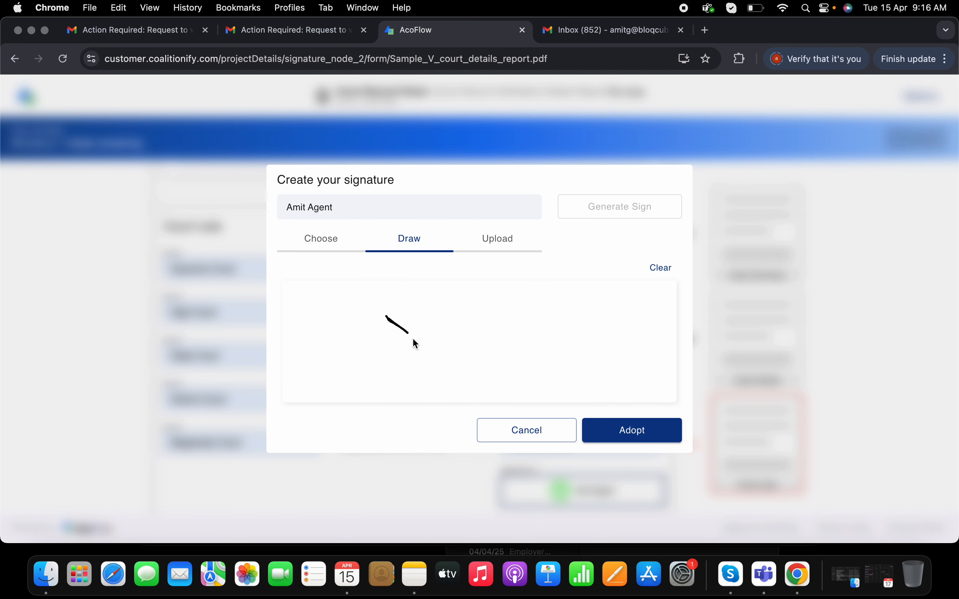
{"action": "left_click_drag", "start_coordinate": [475, 359], "coordinate": [382, 376]}
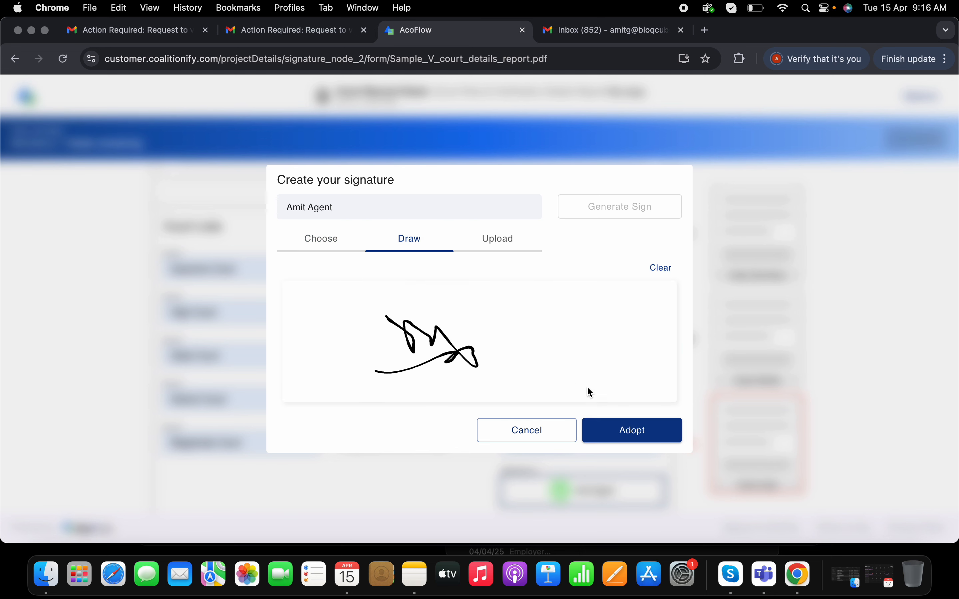
{"action": "left_click", "coordinate": [620, 431]}
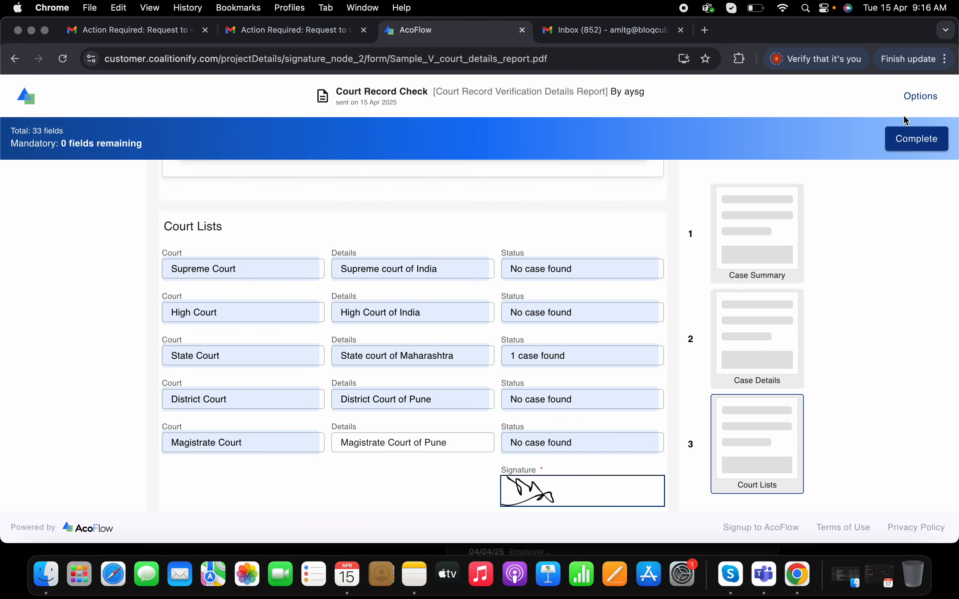
{"action": "left_click", "coordinate": [916, 149]}
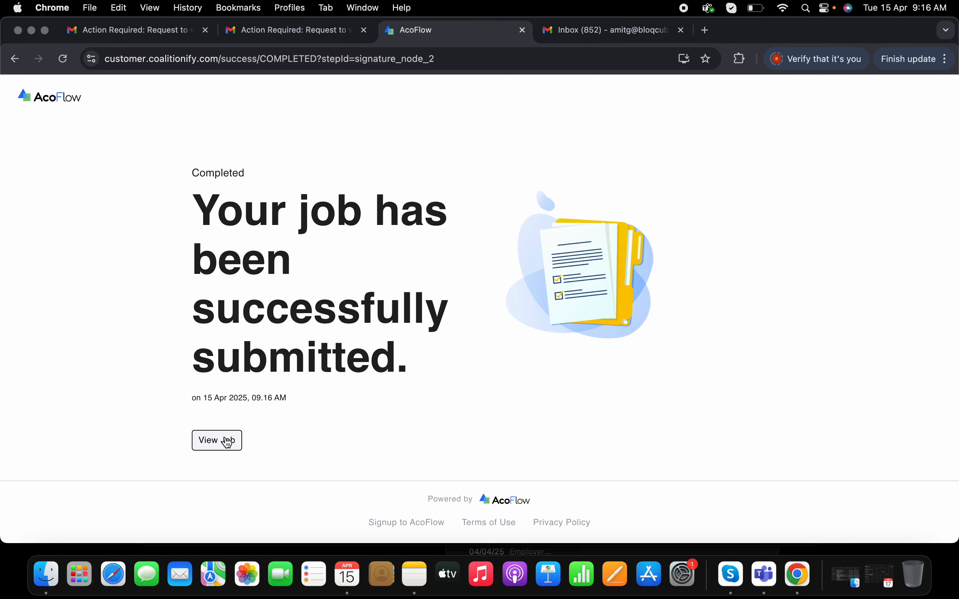
View the submitted job, review the Court Record Verification Details Report, and return to the project overview
{"action": "left_click", "coordinate": [217, 439]}
{"action": "left_click", "coordinate": [510, 407]}
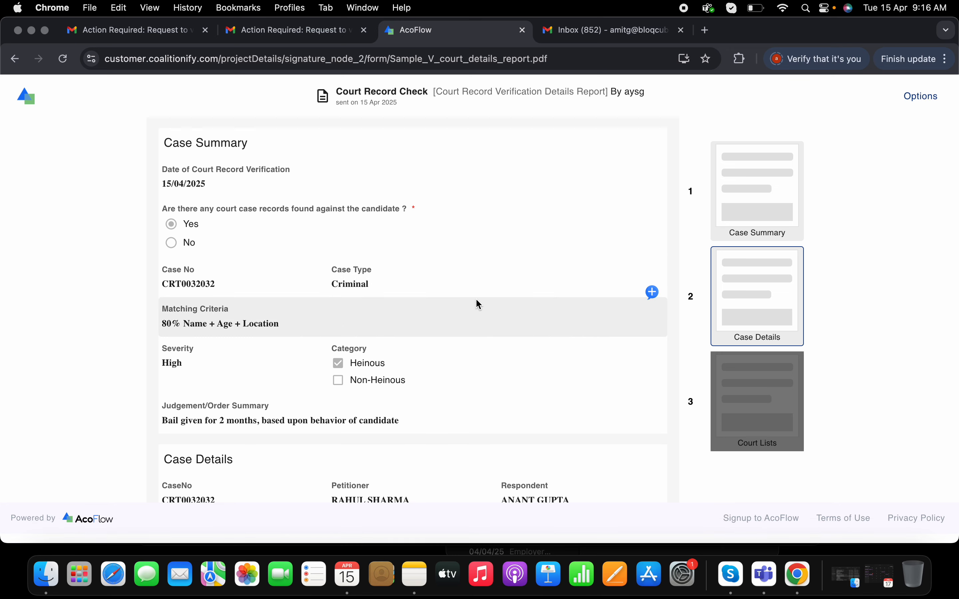
{"action": "scroll", "coordinate": [477, 300], "scroll_direction": "down", "scroll_amount": 10}
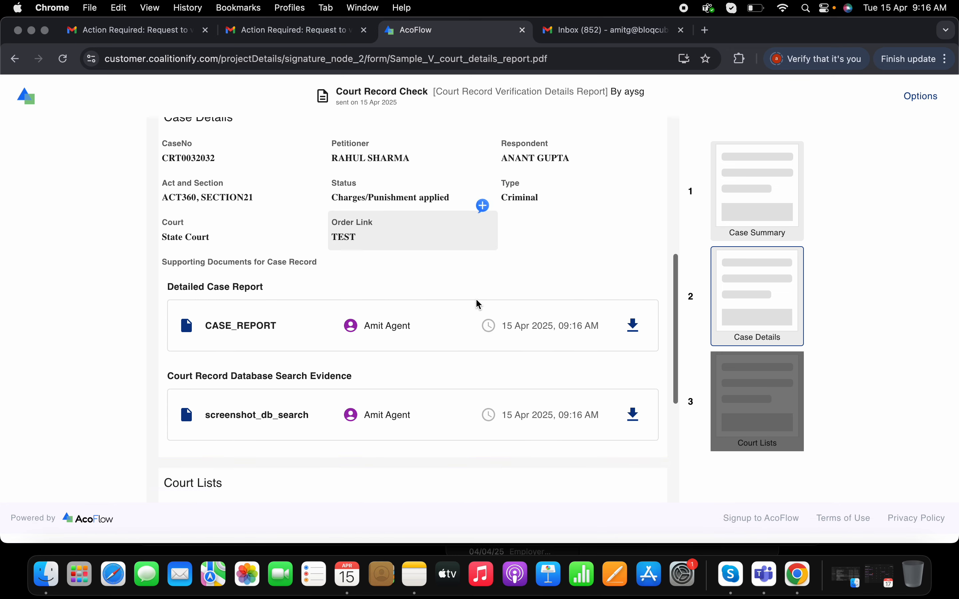
{"action": "scroll", "coordinate": [477, 301], "scroll_direction": "up", "scroll_amount": 10}
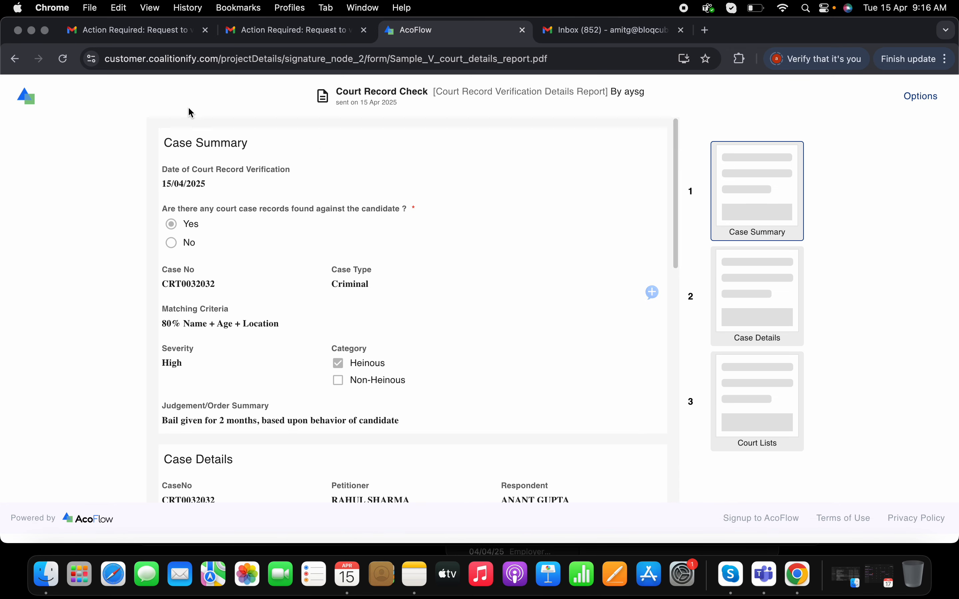
{"action": "left_click", "coordinate": [14, 59]}
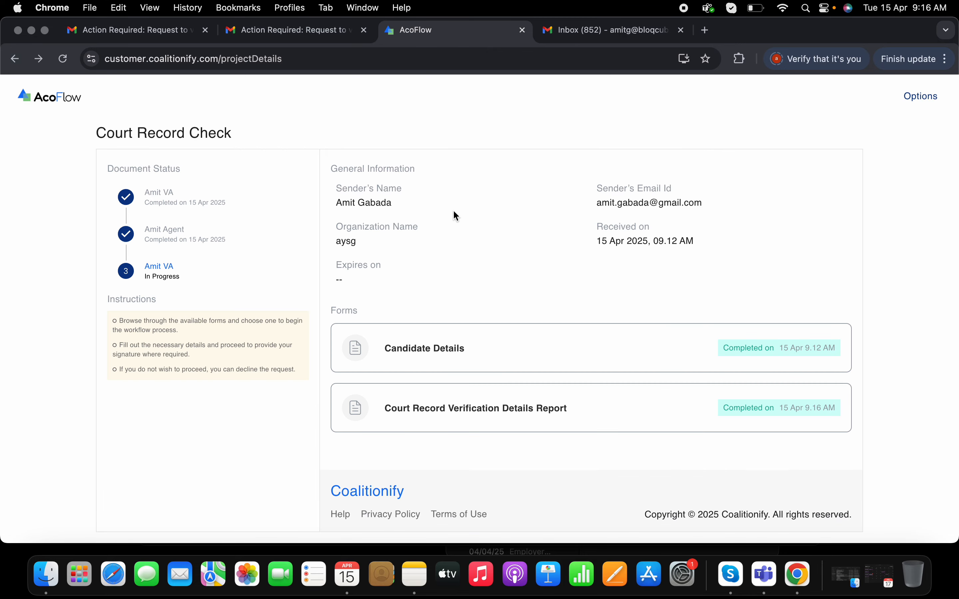
Switch to the verifier's Gmail inbox, open the new Court Record Check request, follow its Complete Job Now link and accept the consent agreement
{"action": "left_click", "coordinate": [165, 35]}
{"action": "left_click", "coordinate": [188, 133]}
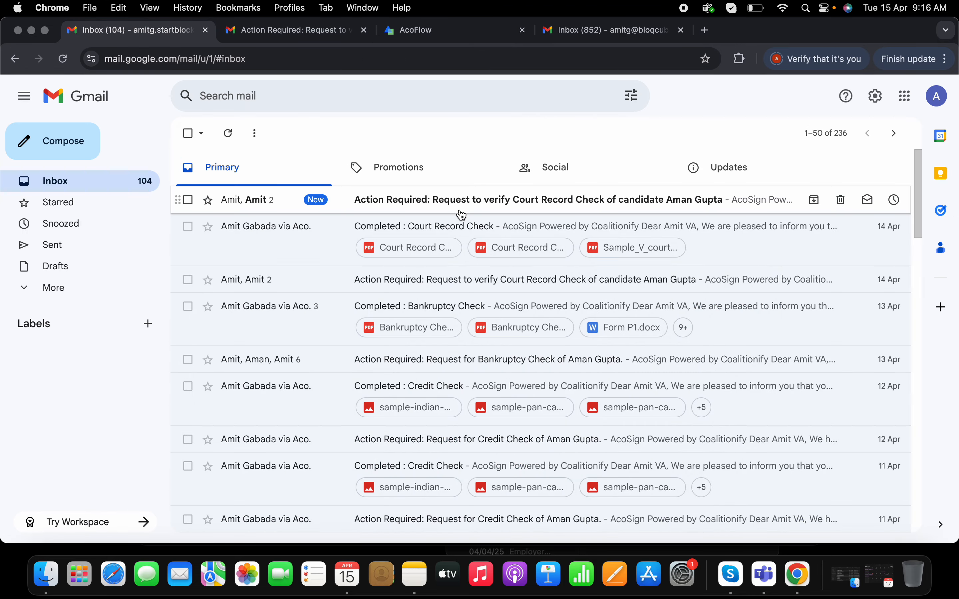
{"action": "left_click", "coordinate": [448, 207]}
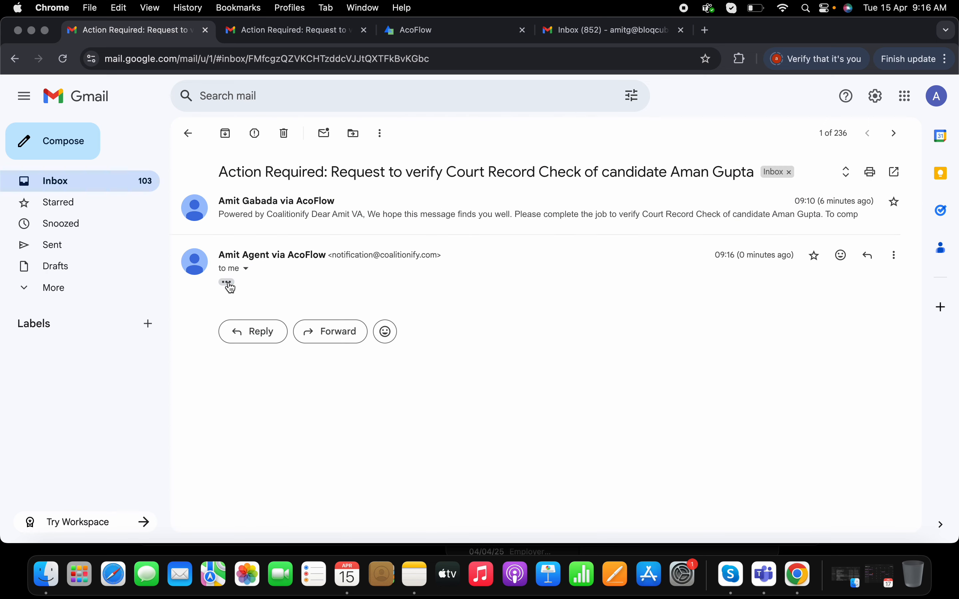
{"action": "scroll", "coordinate": [499, 305], "scroll_direction": "down", "scroll_amount": 7}
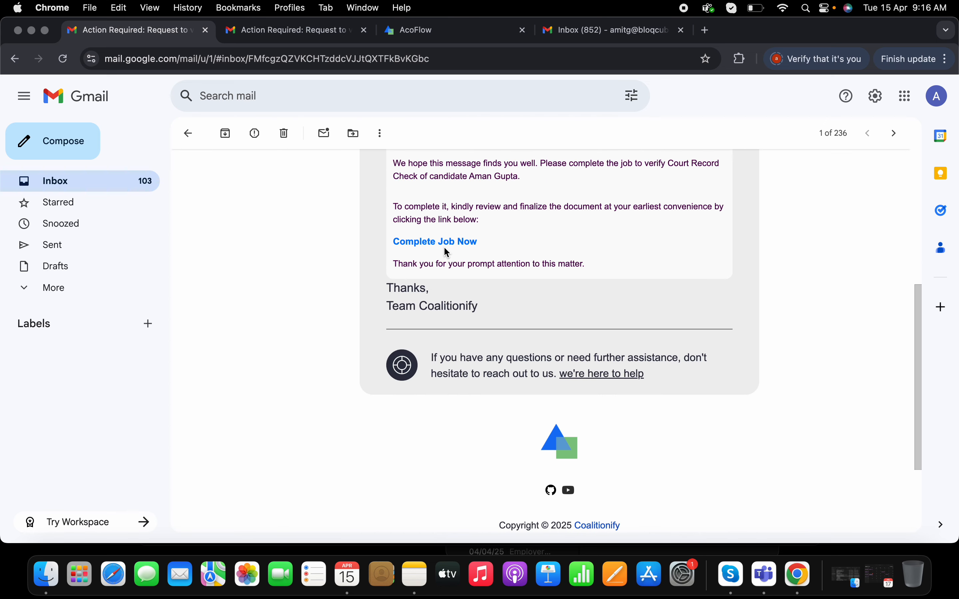
{"action": "left_click", "coordinate": [445, 246]}
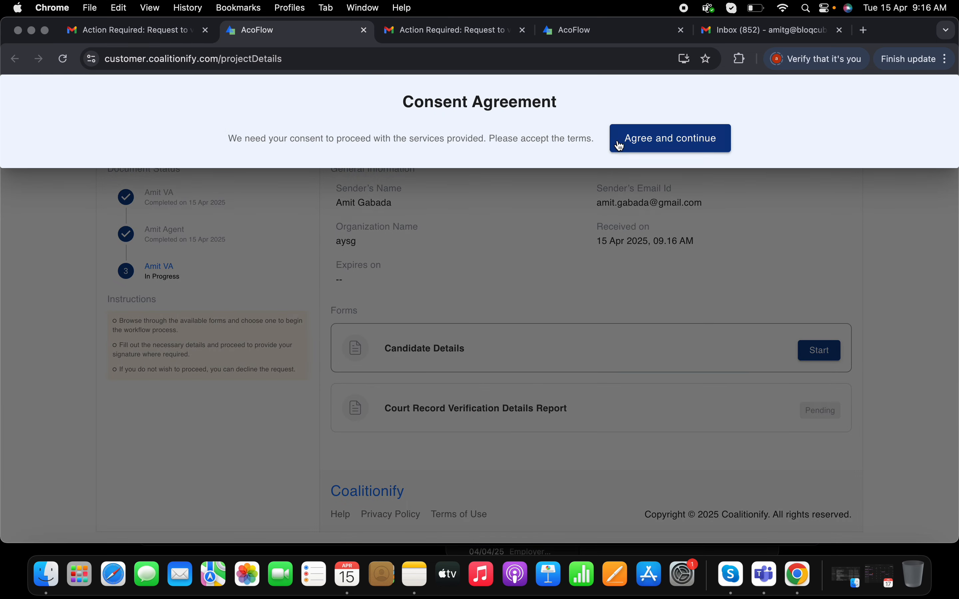
{"action": "left_click", "coordinate": [621, 146]}
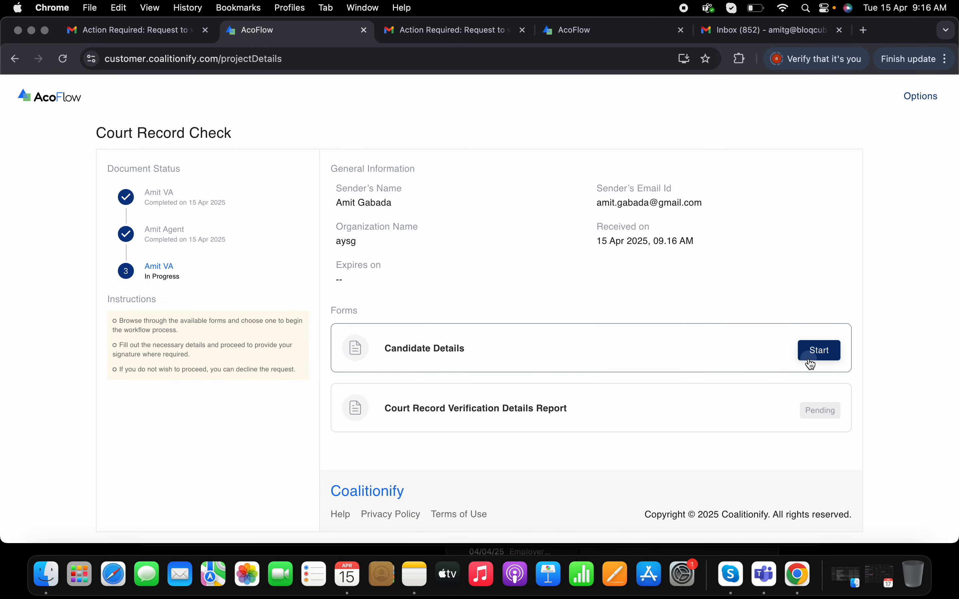
Start the Candidate Details form, review the candidate's information and mark it as verified
{"action": "left_click", "coordinate": [811, 363]}
{"action": "scroll", "coordinate": [536, 316], "scroll_direction": "down", "scroll_amount": 1}
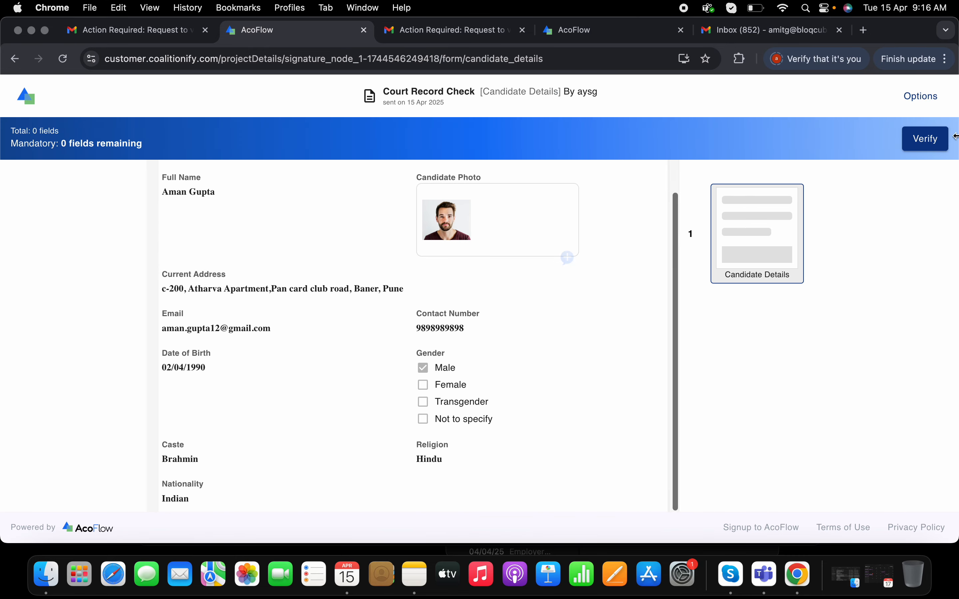
{"action": "left_click", "coordinate": [928, 137]}
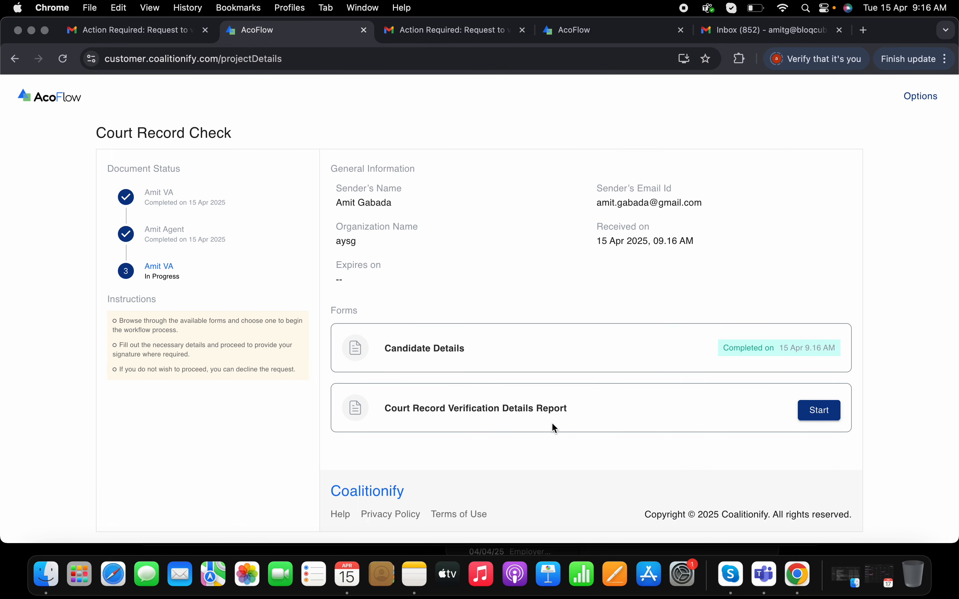
Start the Court Record Verification Details Report form and review its case summary, case details, supporting documents and court lists
{"action": "left_click", "coordinate": [815, 413]}
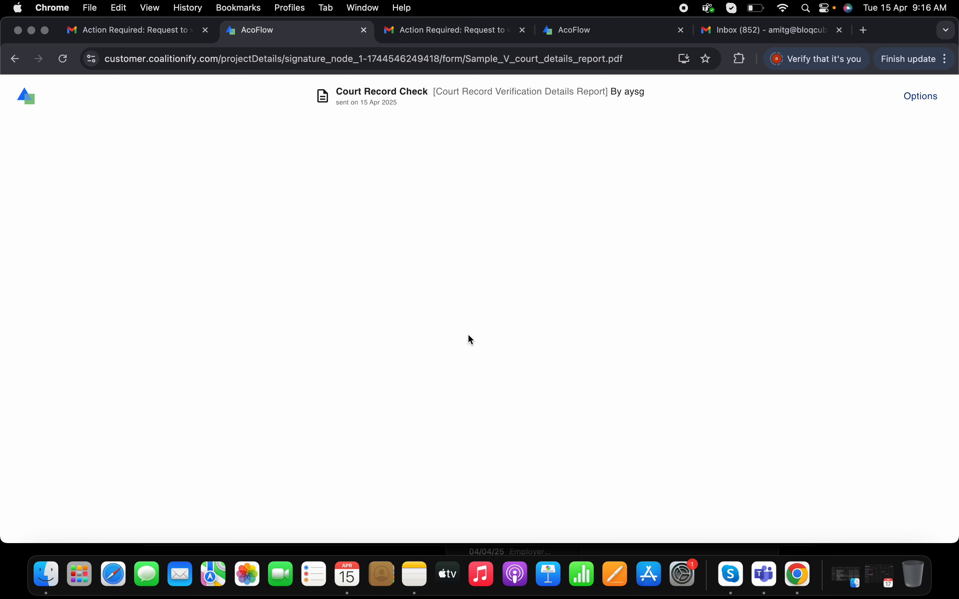
{"action": "scroll", "coordinate": [469, 335], "scroll_direction": "down", "scroll_amount": 1}
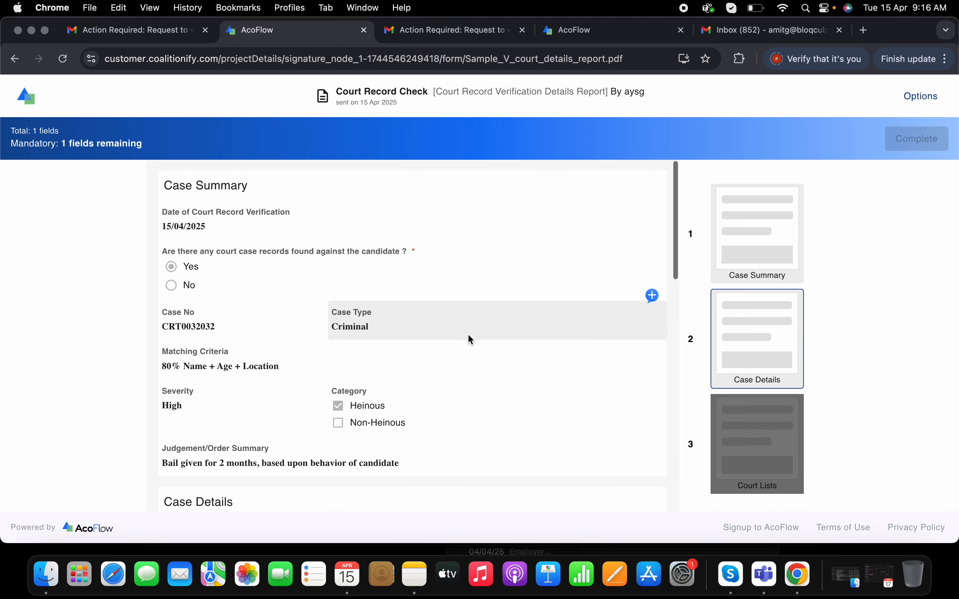
{"action": "scroll", "coordinate": [469, 335], "scroll_direction": "down", "scroll_amount": 5}
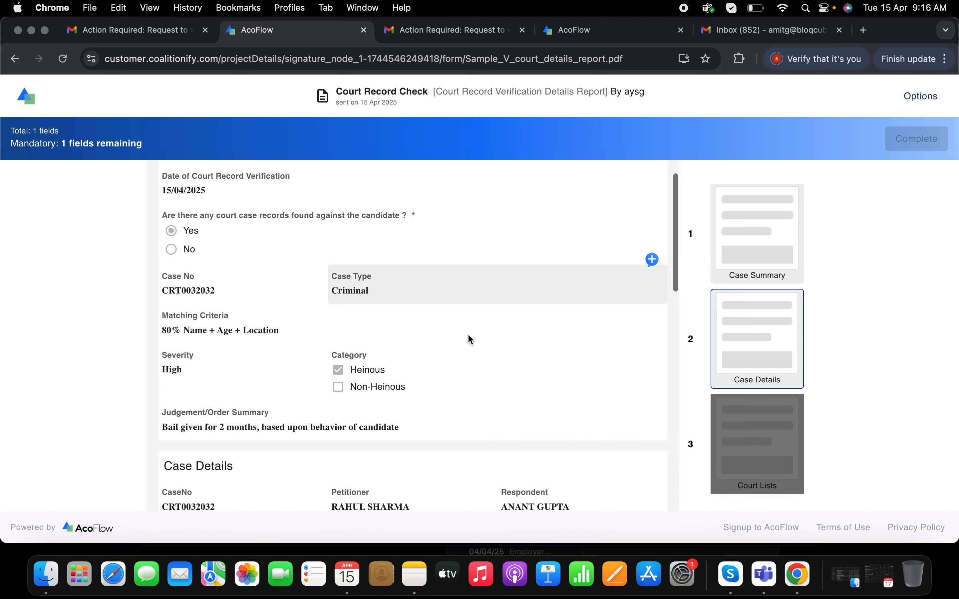
{"action": "scroll", "coordinate": [469, 335], "scroll_direction": "down", "scroll_amount": 15}
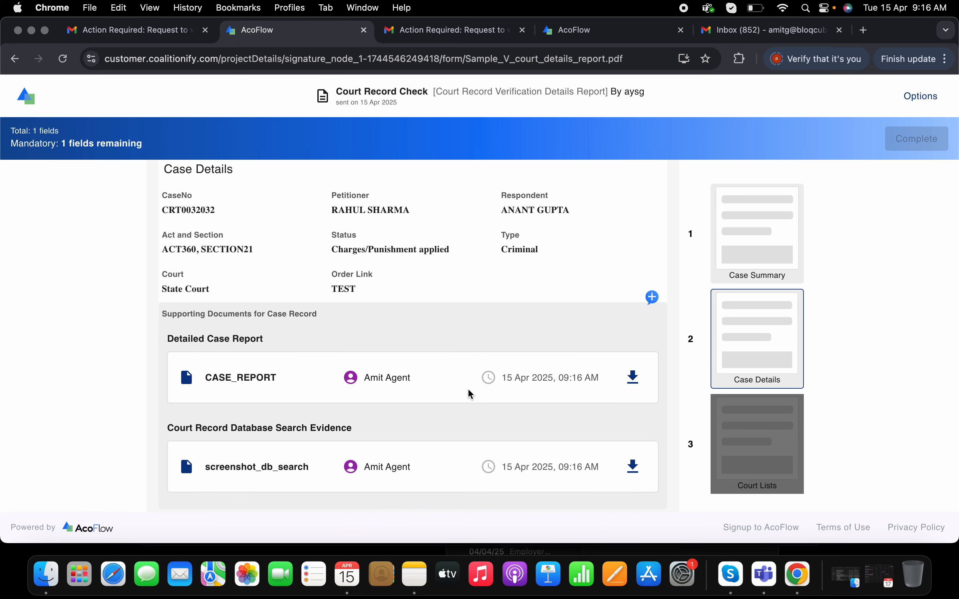
{"action": "scroll", "coordinate": [471, 395], "scroll_direction": "down", "scroll_amount": 12}
{"action": "scroll", "coordinate": [471, 395], "scroll_direction": "down", "scroll_amount": 6}
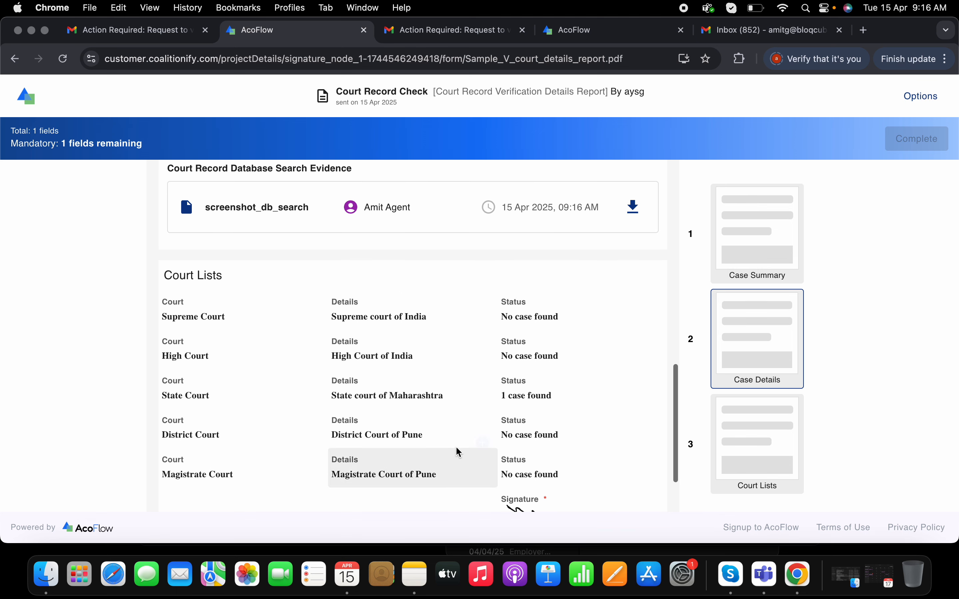
{"action": "scroll", "coordinate": [459, 452], "scroll_direction": "up", "scroll_amount": 15}
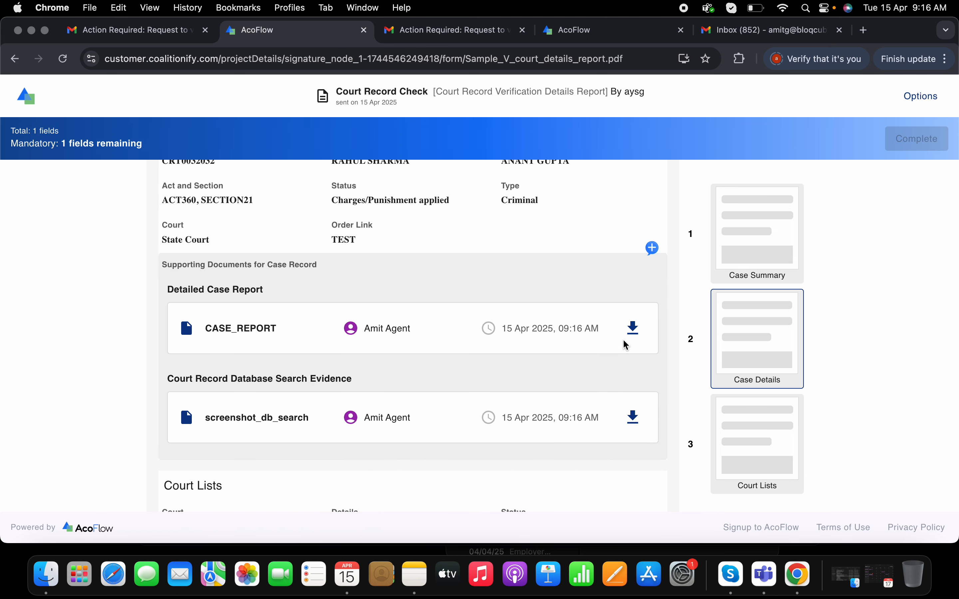
Download the CASE_REPORT supporting document, look through the opened PDF and close it
{"action": "left_click", "coordinate": [632, 332]}
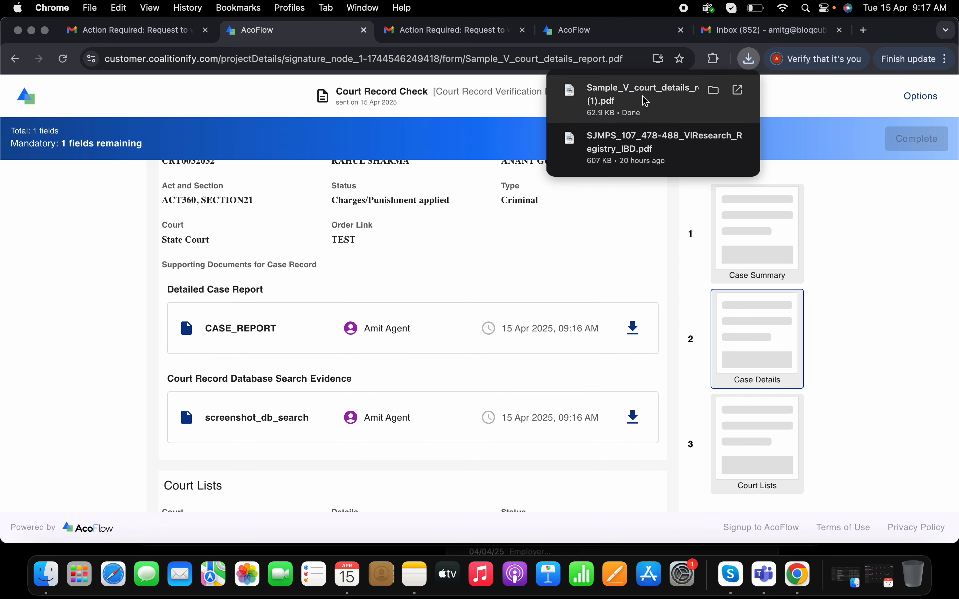
{"action": "left_click", "coordinate": [647, 101]}
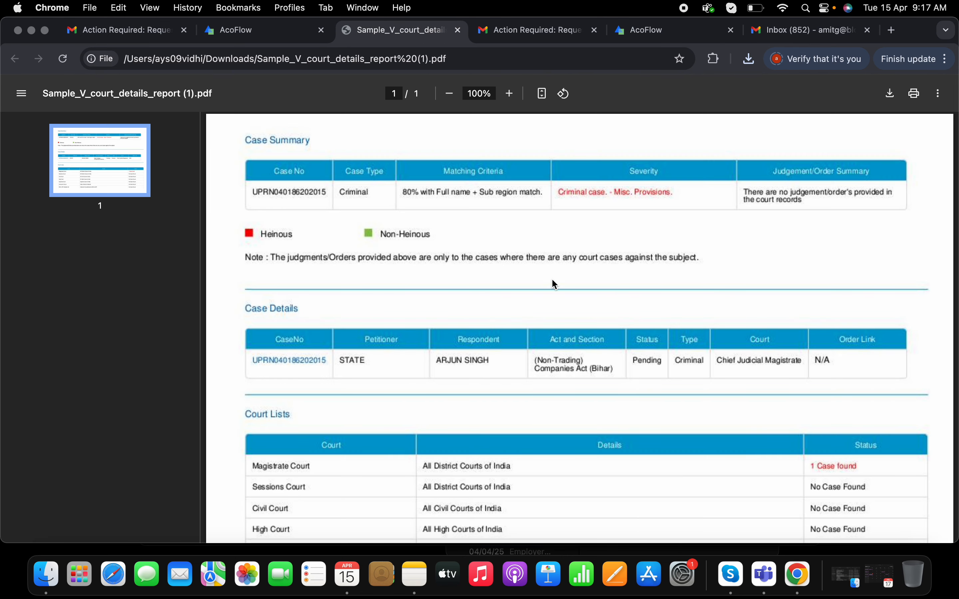
{"action": "scroll", "coordinate": [555, 285], "scroll_direction": "down", "scroll_amount": 3}
{"action": "scroll", "coordinate": [553, 230], "scroll_direction": "up", "scroll_amount": 3}
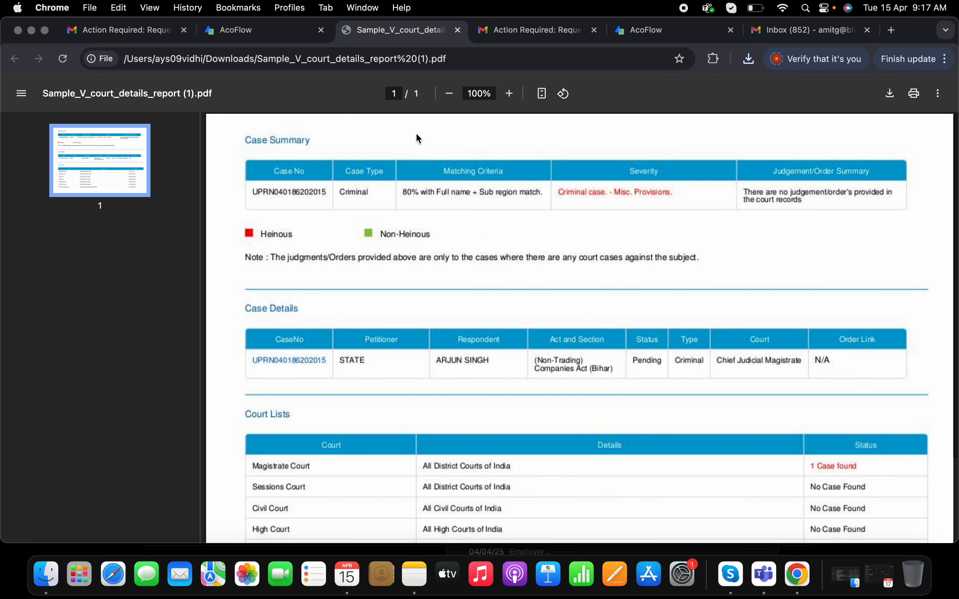
{"action": "left_click", "coordinate": [458, 30]}
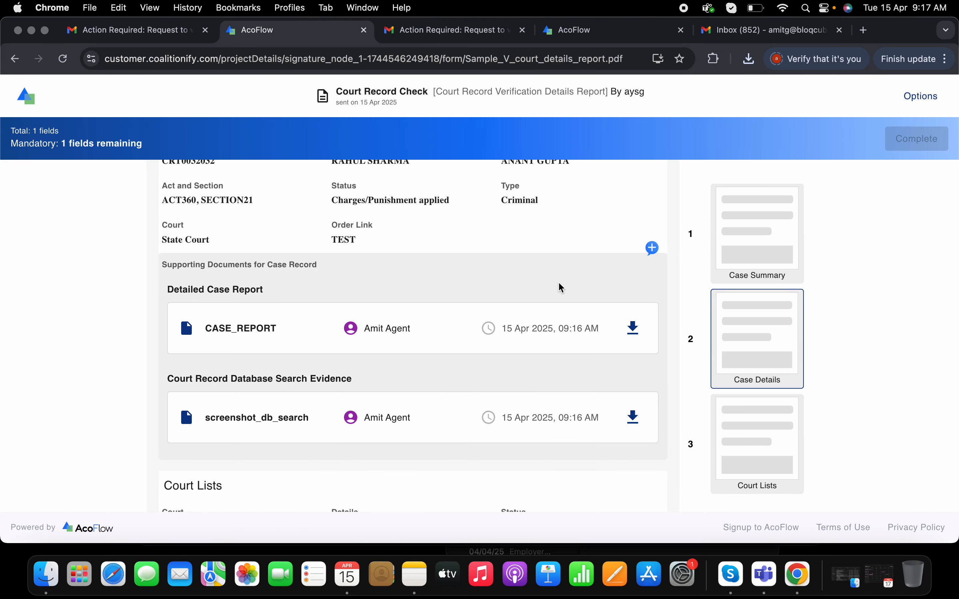
Sign the verifier's signature field below the court lists with a ready-made signature style, adopt it and complete the report
{"action": "scroll", "coordinate": [562, 288], "scroll_direction": "up", "scroll_amount": 10}
{"action": "scroll", "coordinate": [562, 288], "scroll_direction": "down", "scroll_amount": 15}
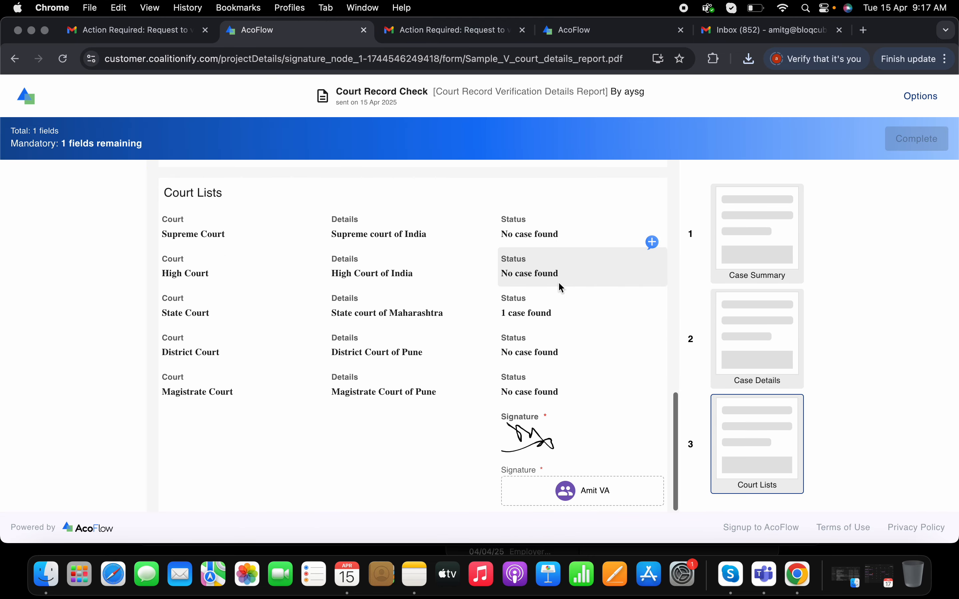
{"action": "left_click", "coordinate": [591, 492]}
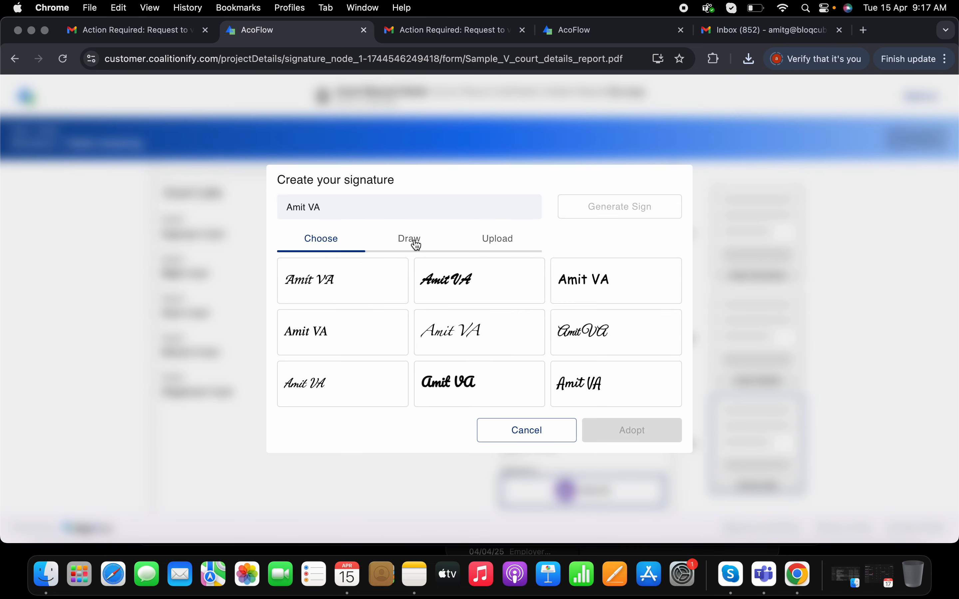
{"action": "left_click", "coordinate": [591, 342]}
{"action": "left_click", "coordinate": [626, 437]}
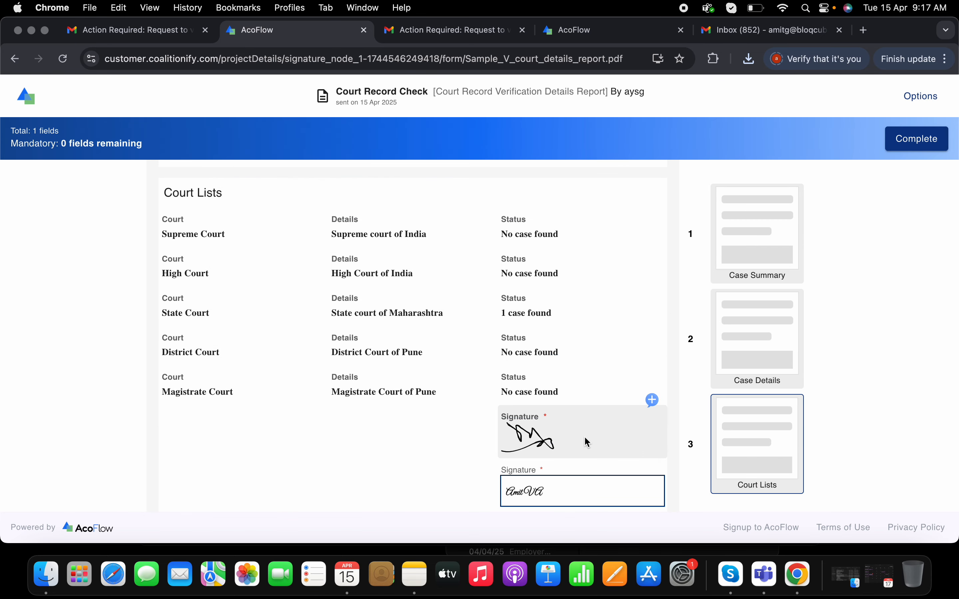
{"action": "left_click", "coordinate": [899, 148]}
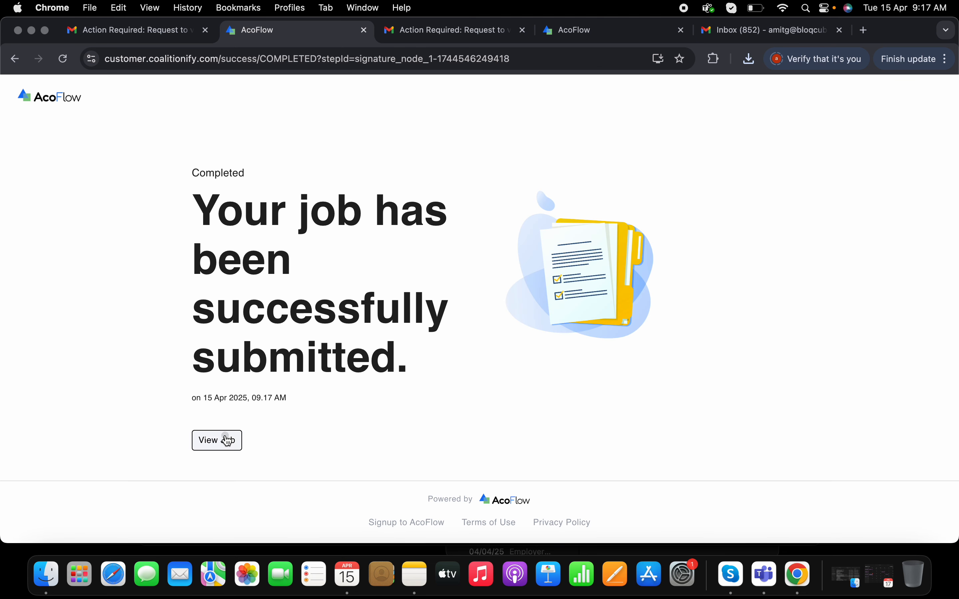
View the submitted job, check the Court Record Verification Details Report with both signatures, and close it
{"action": "left_click", "coordinate": [227, 440]}
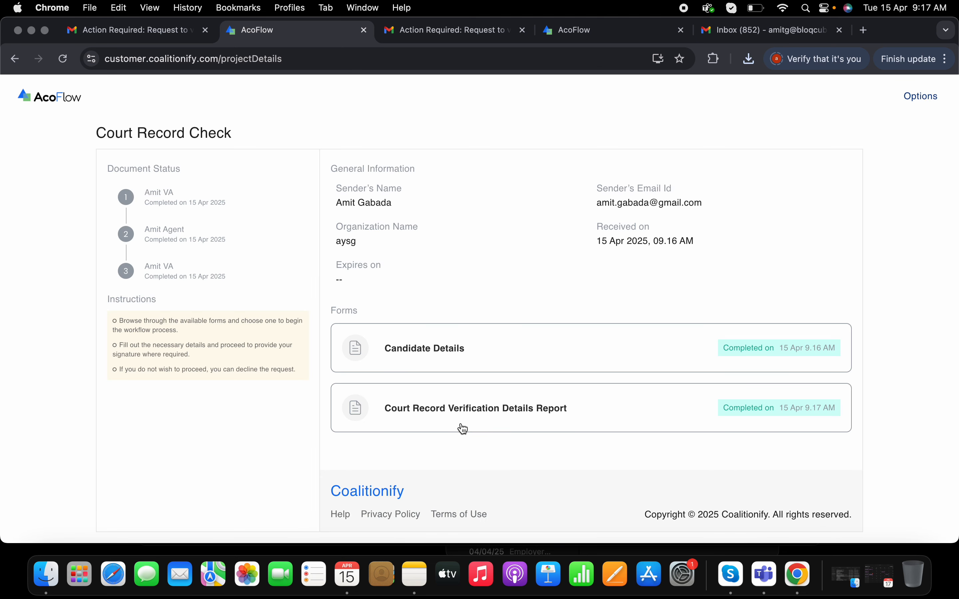
{"action": "left_click", "coordinate": [448, 401]}
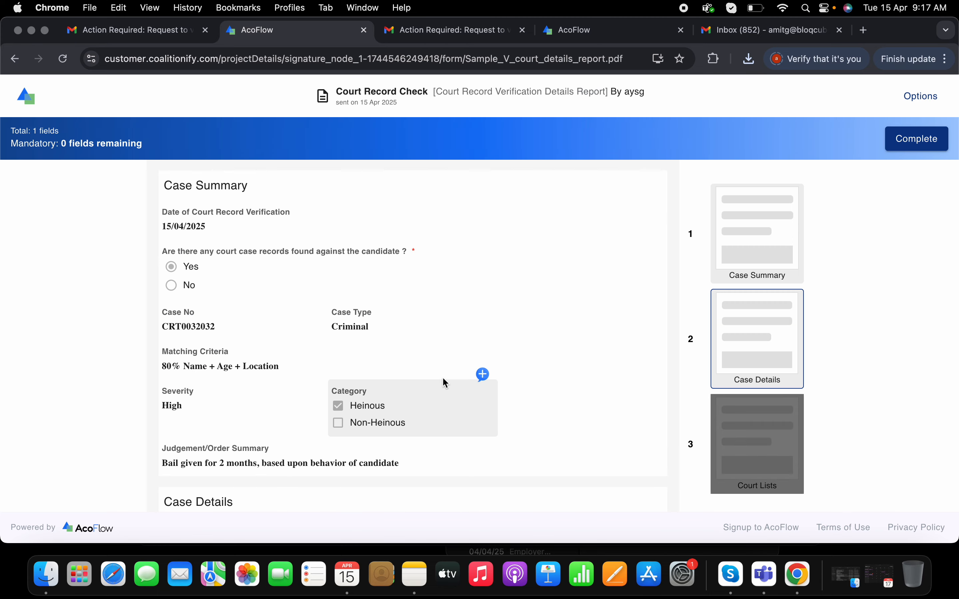
{"action": "scroll", "coordinate": [476, 321], "scroll_direction": "down", "scroll_amount": 10}
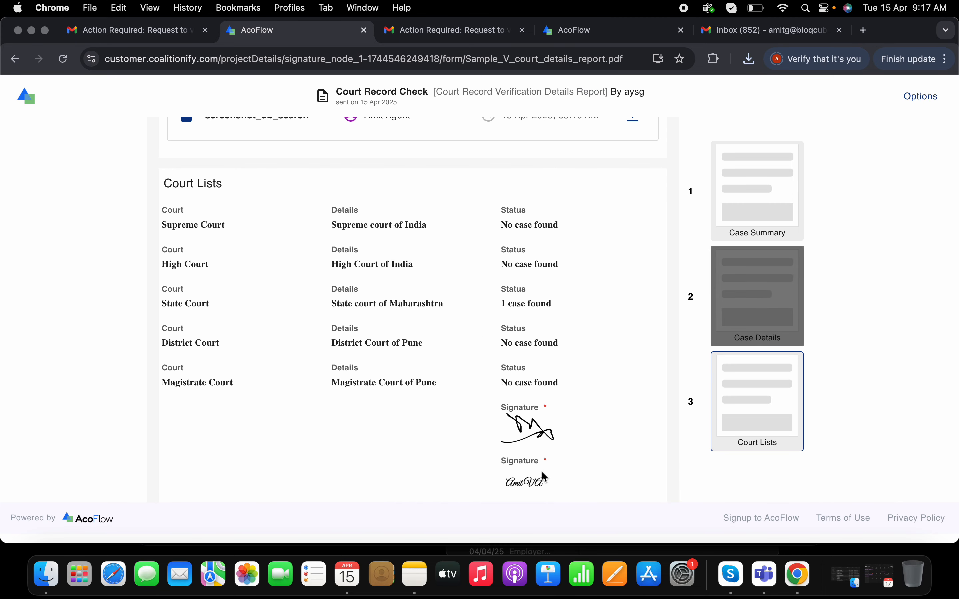
{"action": "scroll", "coordinate": [451, 413], "scroll_direction": "up", "scroll_amount": 10}
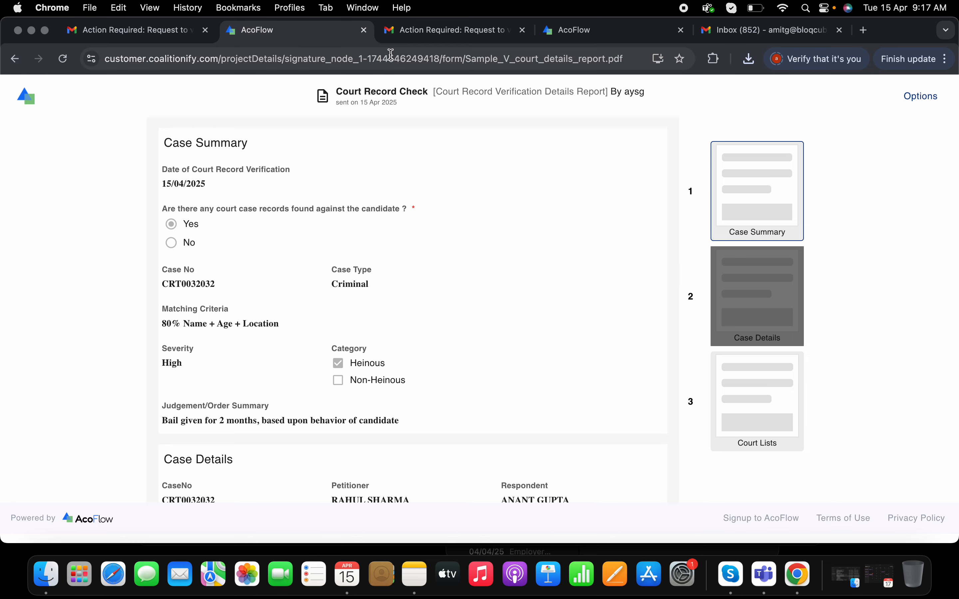
{"action": "left_click", "coordinate": [364, 30]}
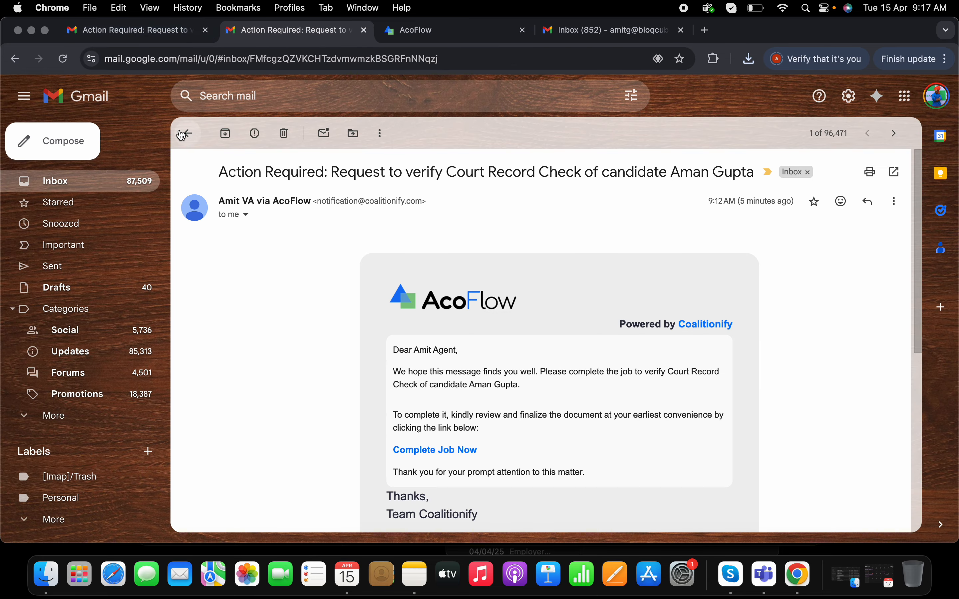
Switch to the AcoFlow project window and open the audit logs of the completed Court Record Check job
{"action": "left_click", "coordinate": [188, 134]}
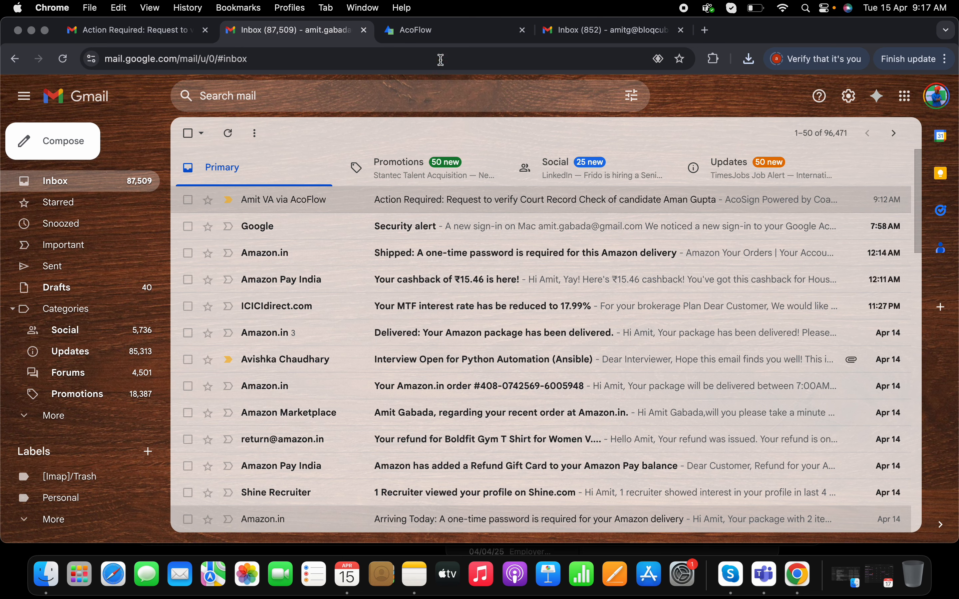
{"action": "right_click", "coordinate": [799, 583]}
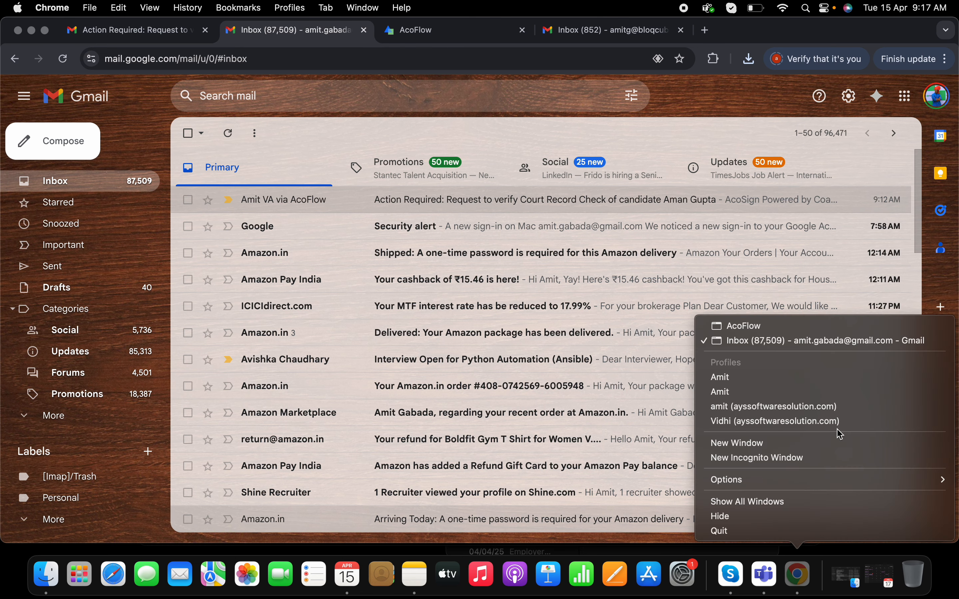
{"action": "left_click", "coordinate": [792, 328]}
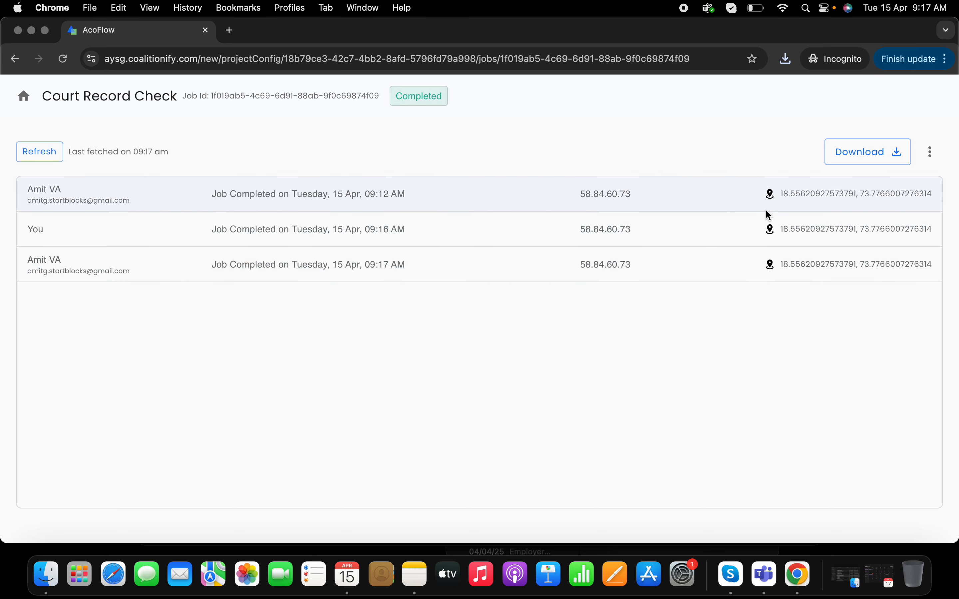
{"action": "left_click", "coordinate": [854, 154]}
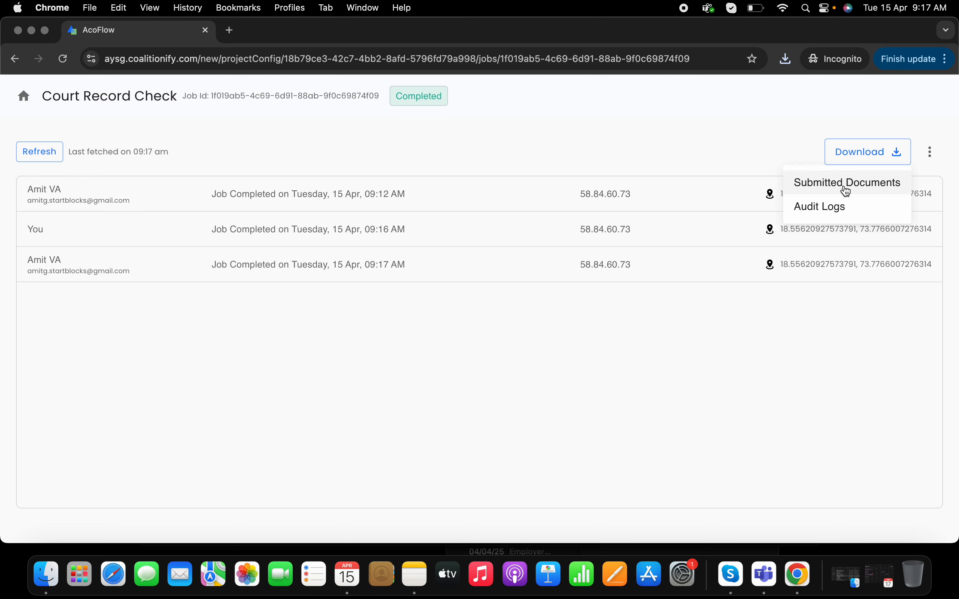
{"action": "left_click", "coordinate": [836, 211]}
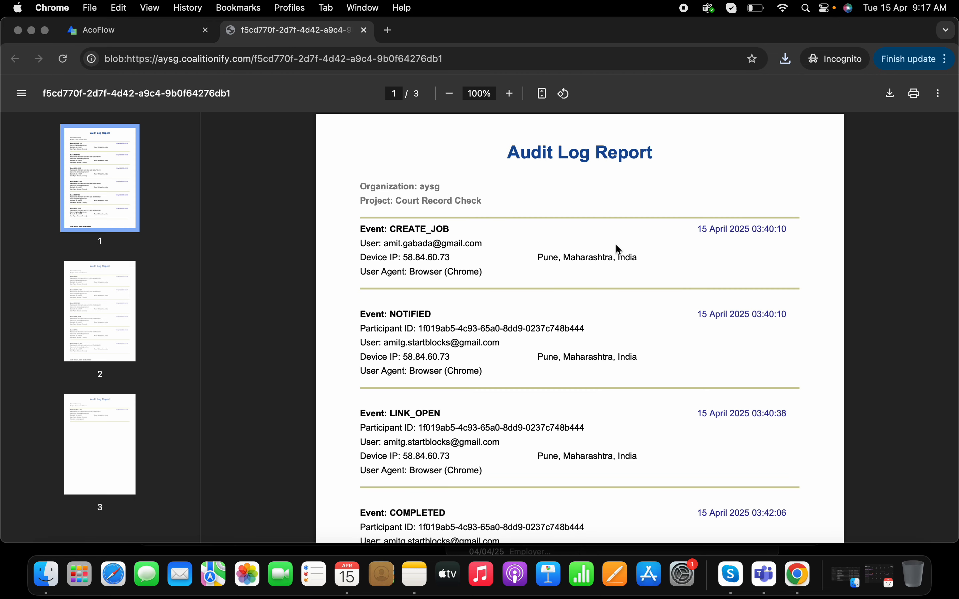
Examine the event entries on all pages of the Audit Log Report and close it
{"action": "scroll", "coordinate": [617, 246], "scroll_direction": "down", "scroll_amount": 2}
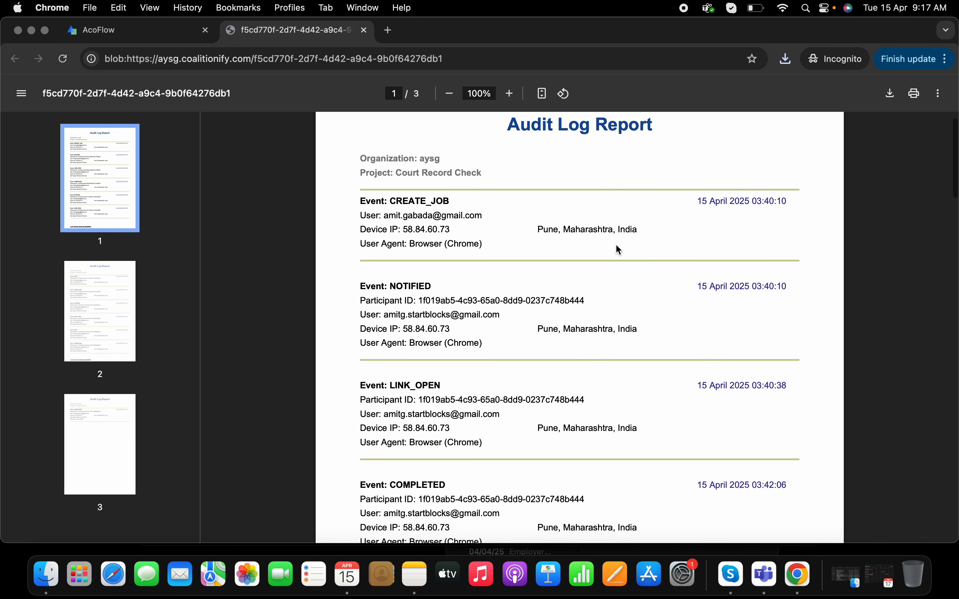
{"action": "scroll", "coordinate": [616, 246], "scroll_direction": "down", "scroll_amount": 5}
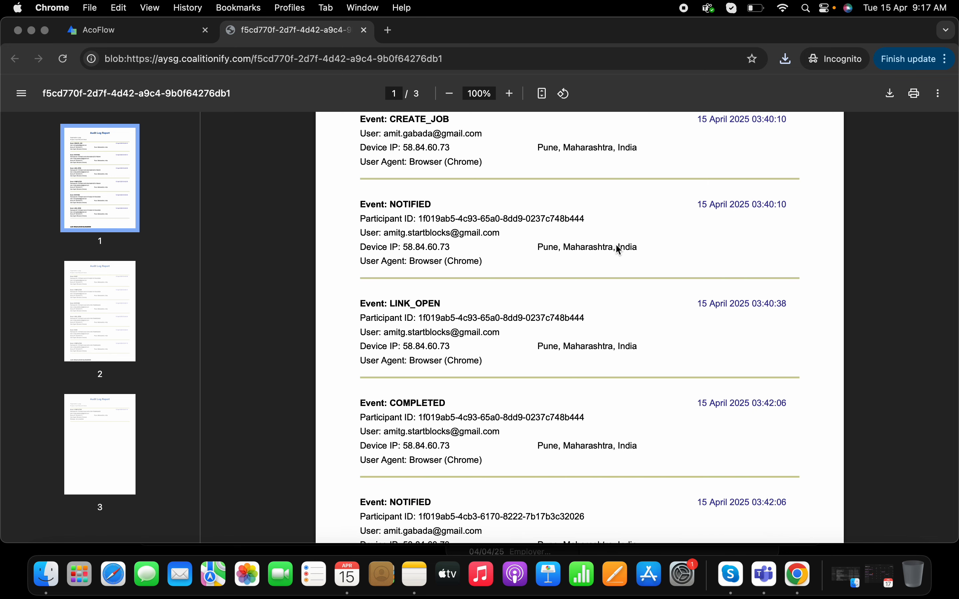
{"action": "scroll", "coordinate": [616, 245], "scroll_direction": "down", "scroll_amount": 9}
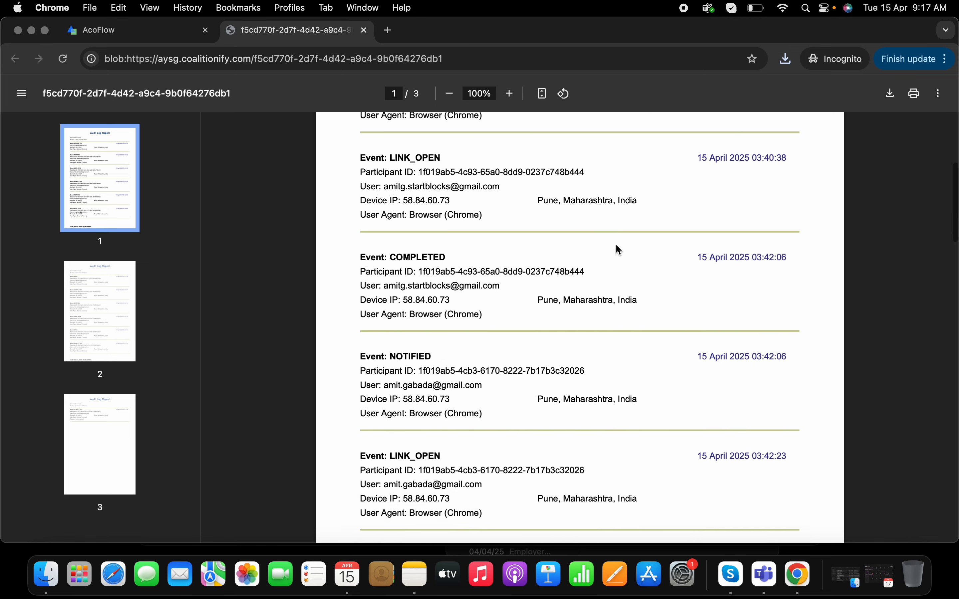
{"action": "scroll", "coordinate": [616, 249], "scroll_direction": "down", "scroll_amount": 5}
{"action": "scroll", "coordinate": [631, 278], "scroll_direction": "down", "scroll_amount": 20}
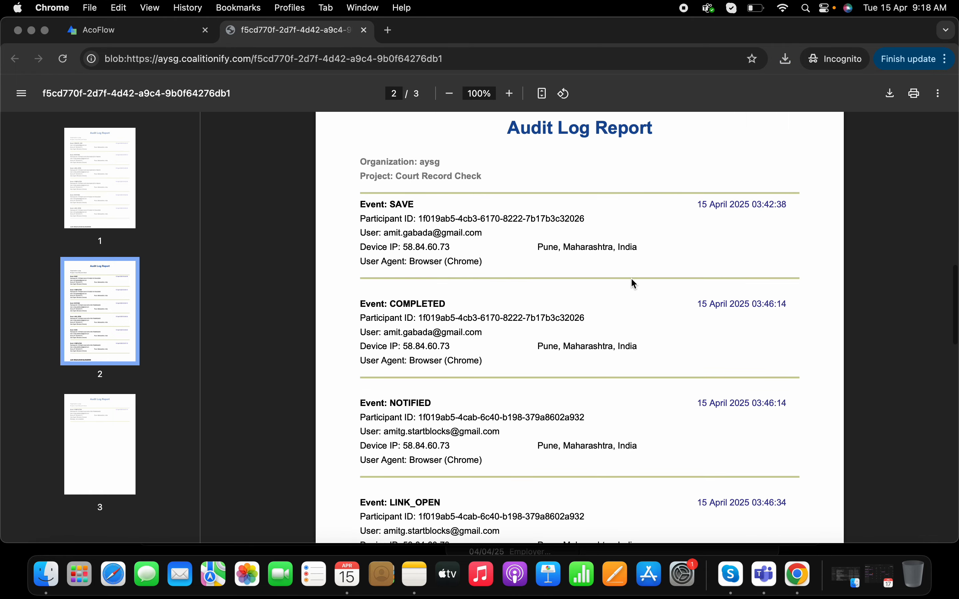
{"action": "scroll", "coordinate": [634, 283], "scroll_direction": "down", "scroll_amount": 20}
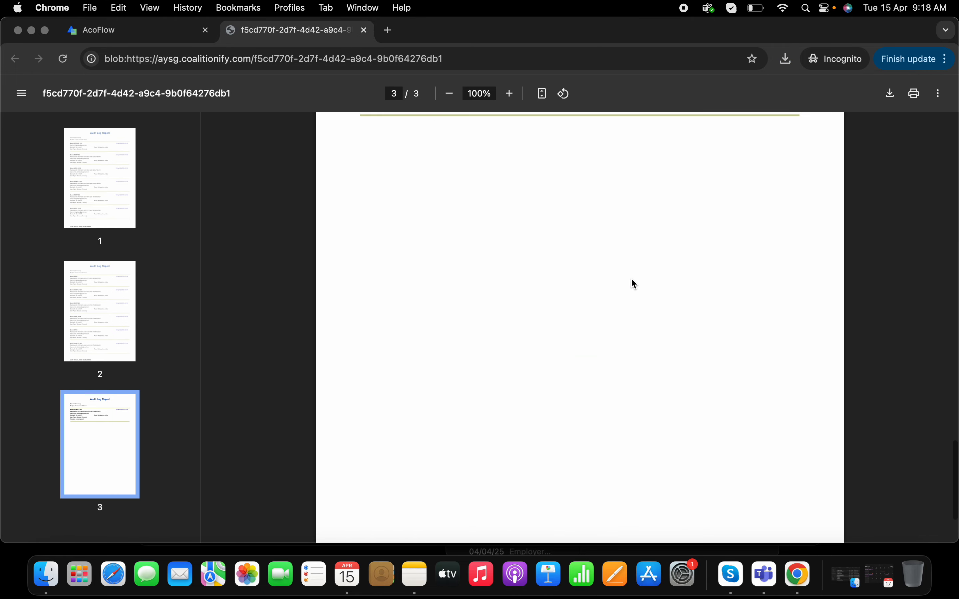
{"action": "scroll", "coordinate": [632, 279], "scroll_direction": "up", "scroll_amount": 20}
{"action": "left_click", "coordinate": [363, 29]}
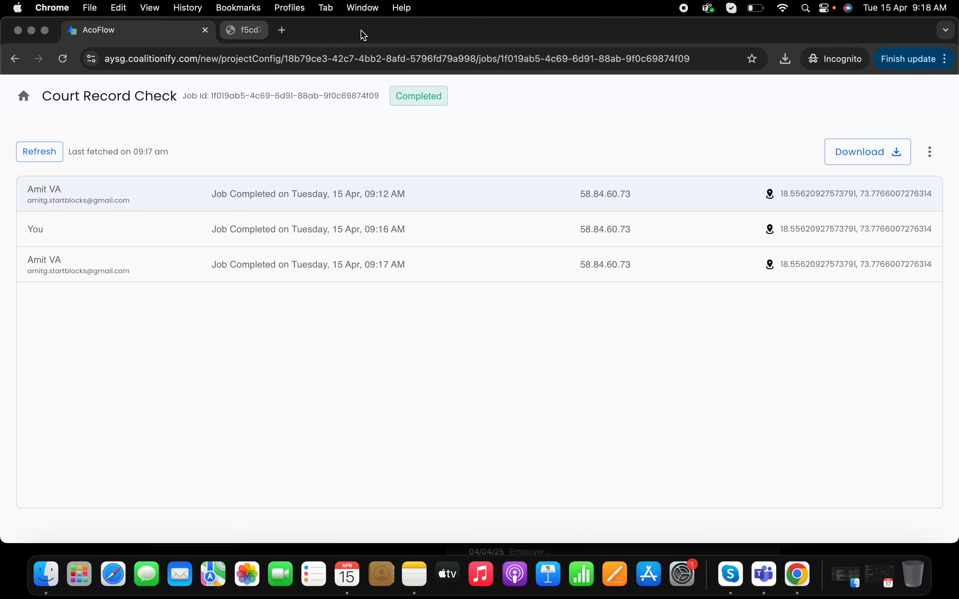
Switch to the verifier's Gmail inbox, open the "Completed : Court Record Check" message and follow its View Completed Reciept link
{"action": "right_click", "coordinate": [798, 575]}
{"action": "left_click", "coordinate": [800, 342]}
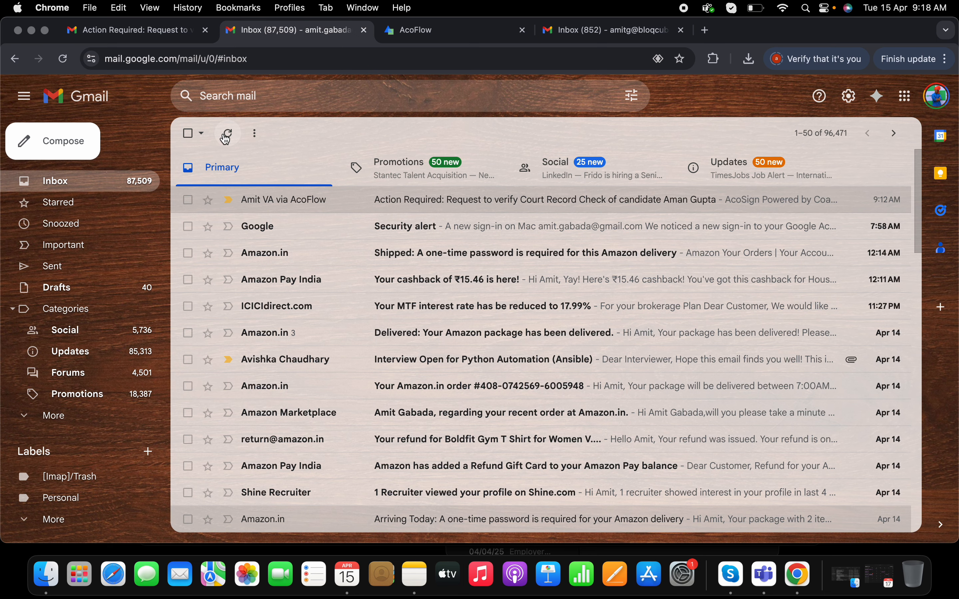
{"action": "key", "text": "super+1"}
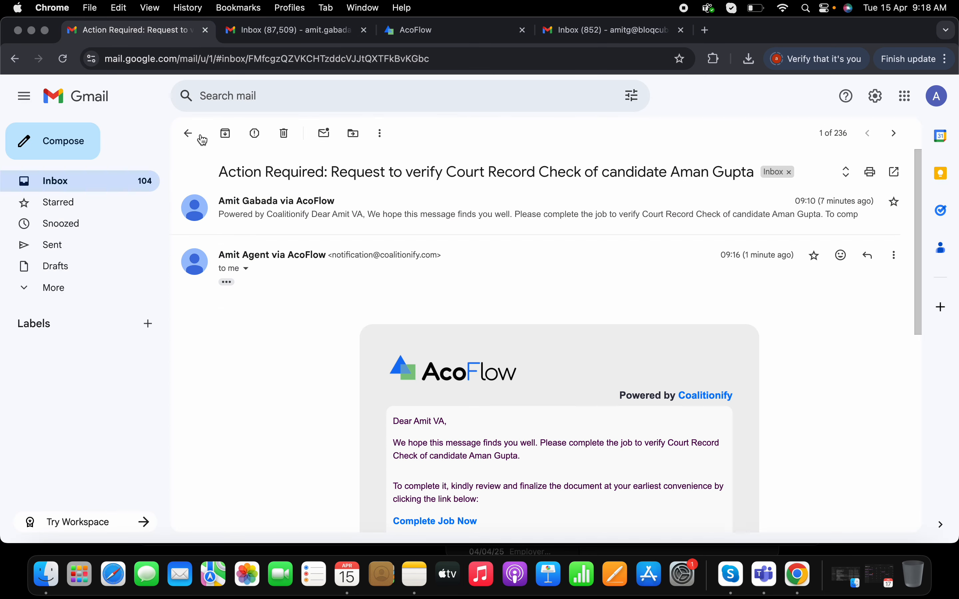
{"action": "left_click", "coordinate": [189, 134]}
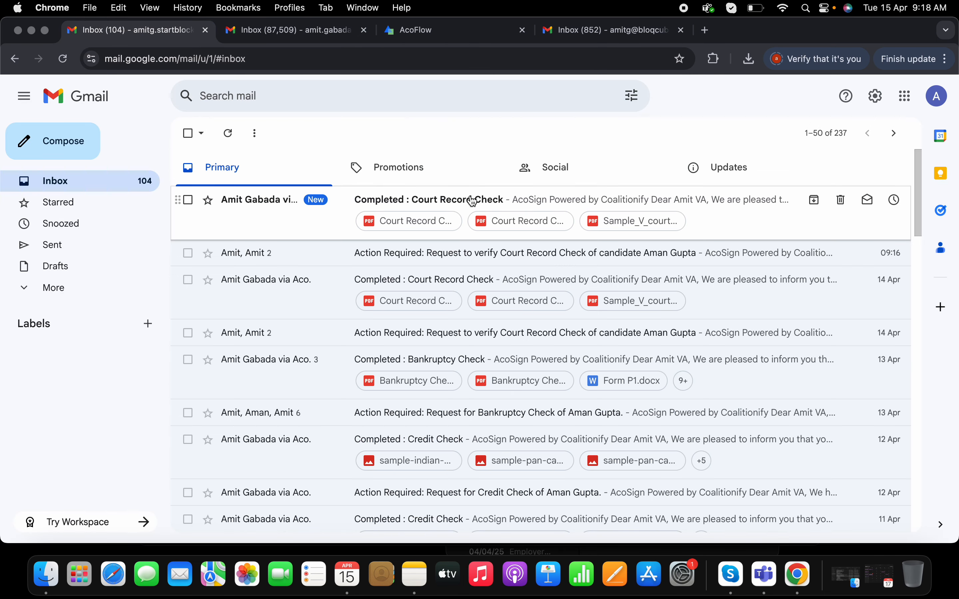
{"action": "left_click", "coordinate": [473, 200]}
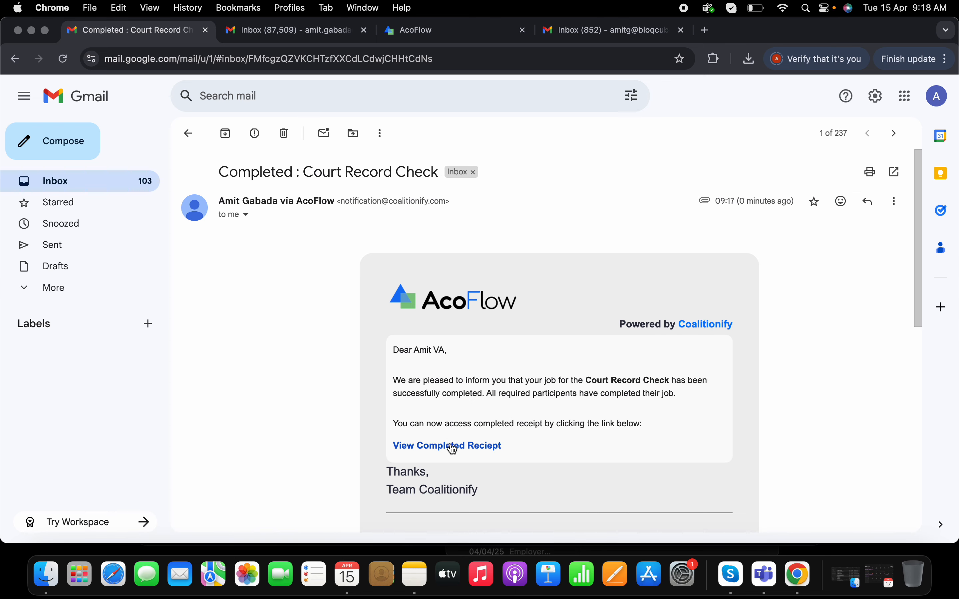
{"action": "left_click", "coordinate": [454, 447]}
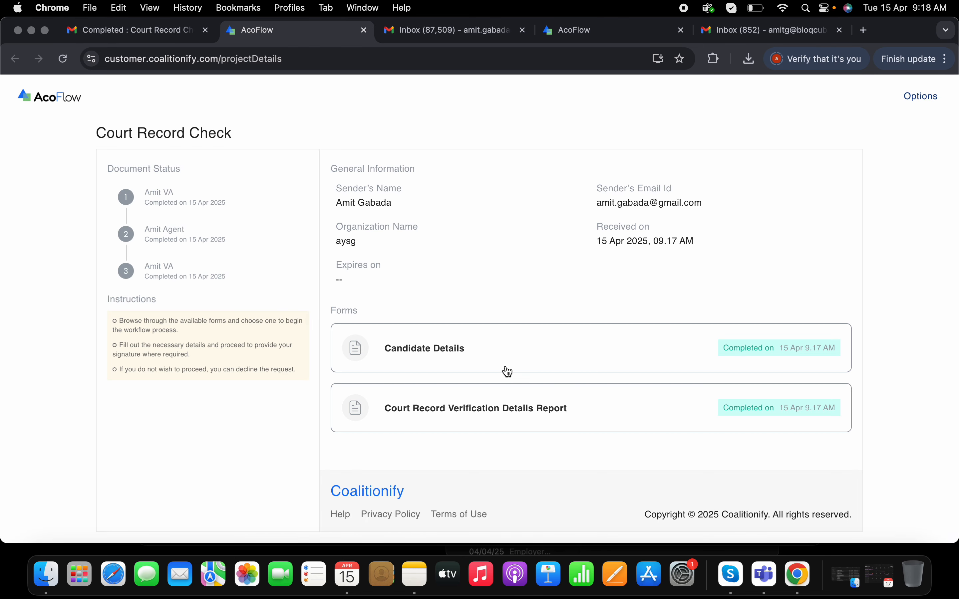
Close the completed receipt page, open the email's Court Record Verification Details Report attachment and read it down to the signature
{"action": "left_click", "coordinate": [364, 30]}
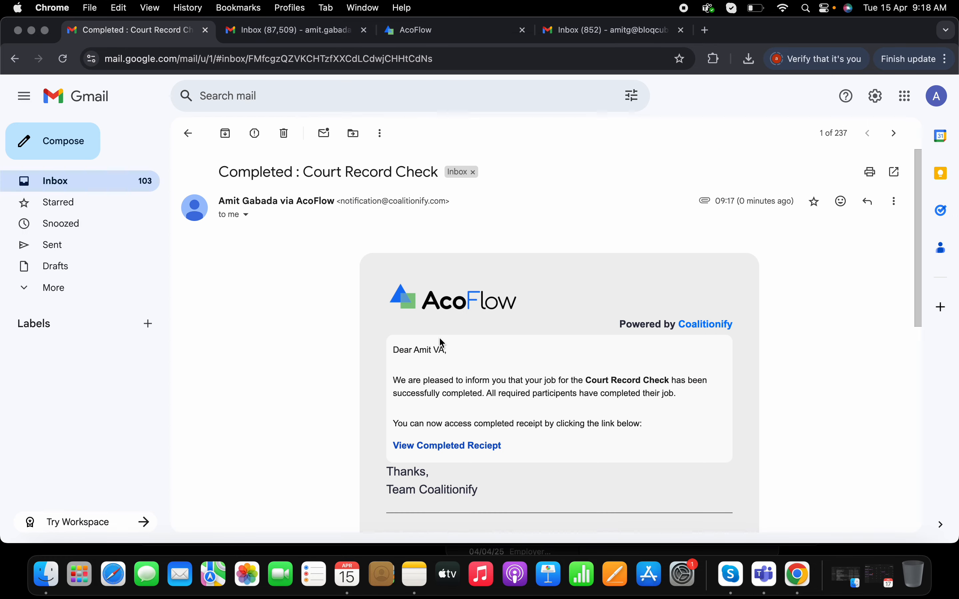
{"action": "scroll", "coordinate": [439, 337], "scroll_direction": "down", "scroll_amount": 5}
{"action": "left_click", "coordinate": [305, 350]}
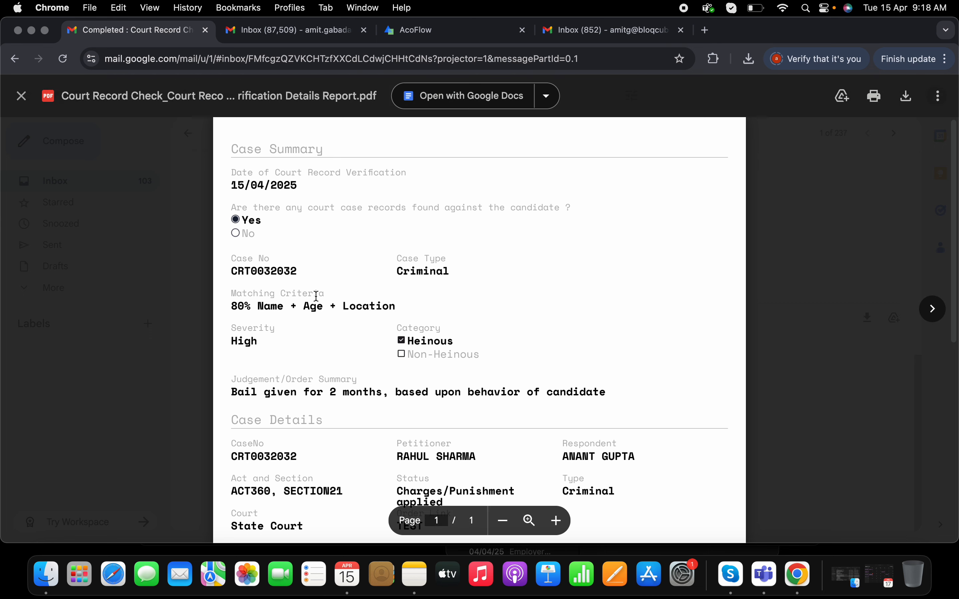
{"action": "scroll", "coordinate": [383, 319], "scroll_direction": "down", "scroll_amount": 10}
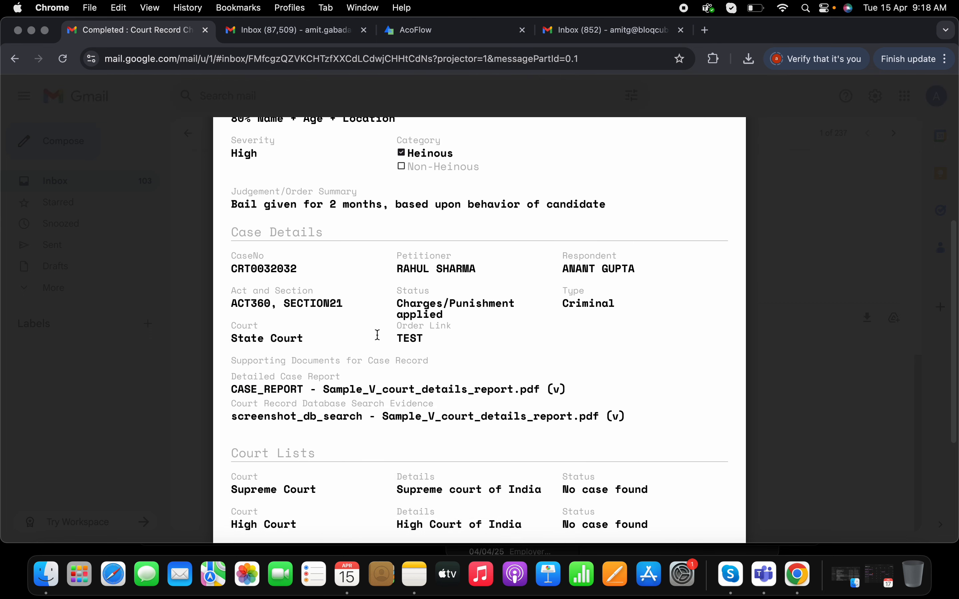
{"action": "scroll", "coordinate": [378, 335], "scroll_direction": "down", "scroll_amount": 5}
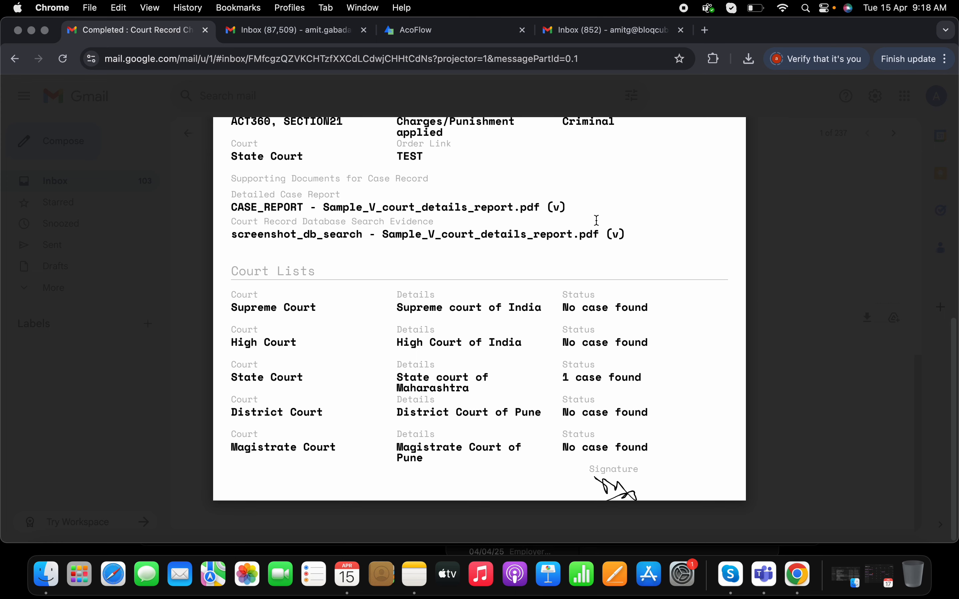
{"action": "scroll", "coordinate": [597, 221], "scroll_direction": "up", "scroll_amount": 15}
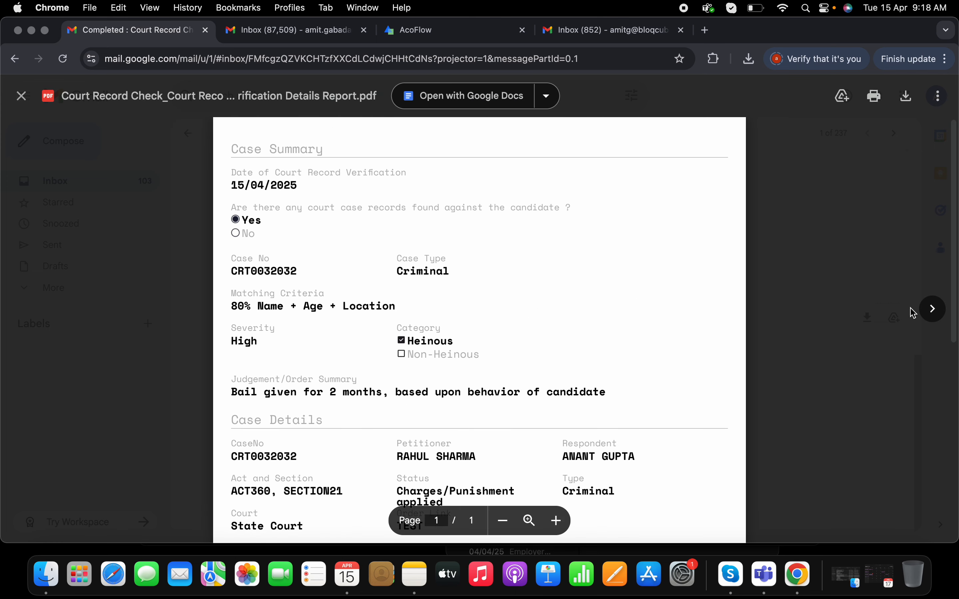
View the Candidate Details and Sample_V_court_details_report.pdf attachments, close the preview and return to the verifier's inbox
{"action": "left_click", "coordinate": [943, 313]}
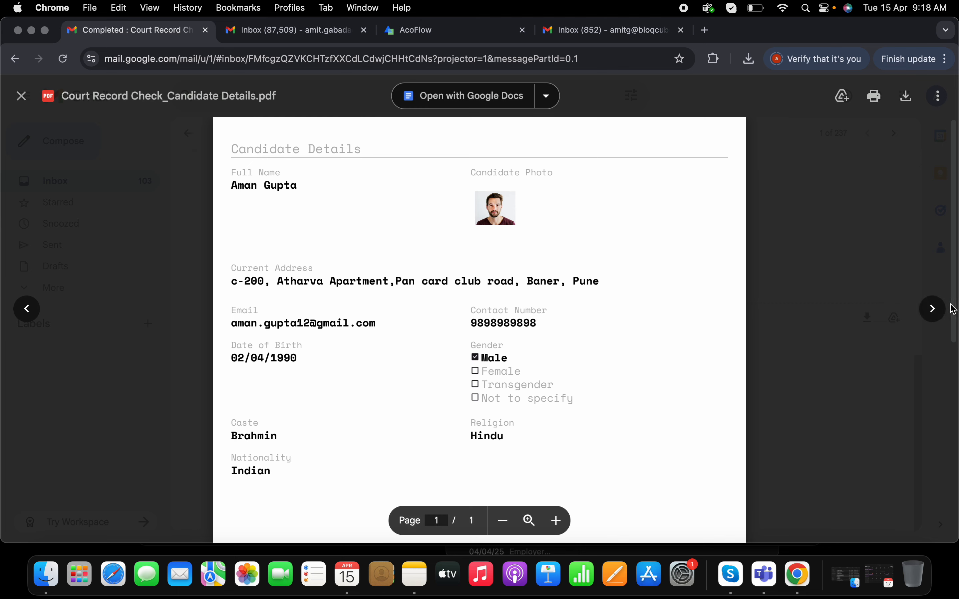
{"action": "left_click", "coordinate": [932, 309]}
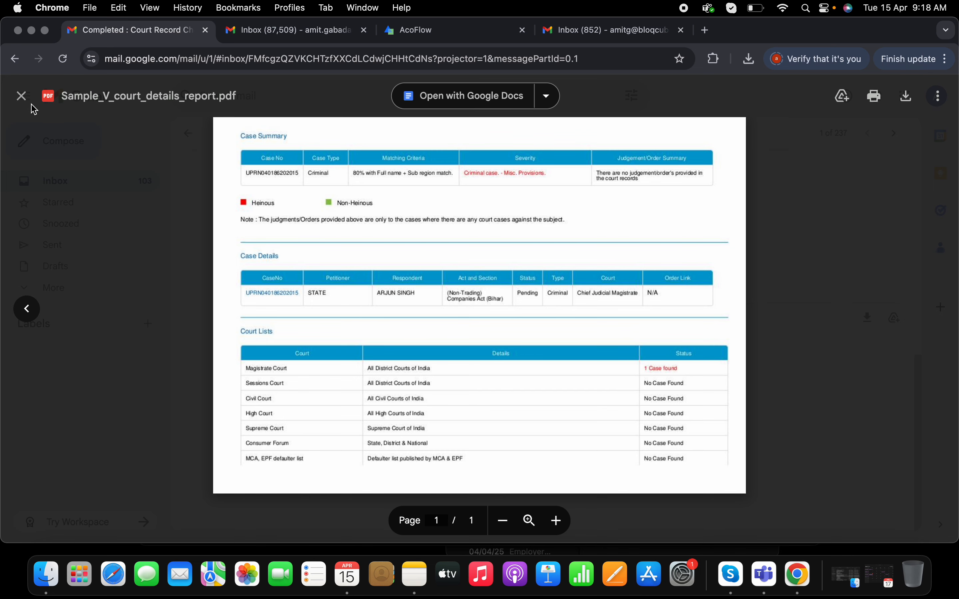
{"action": "left_click", "coordinate": [24, 99]}
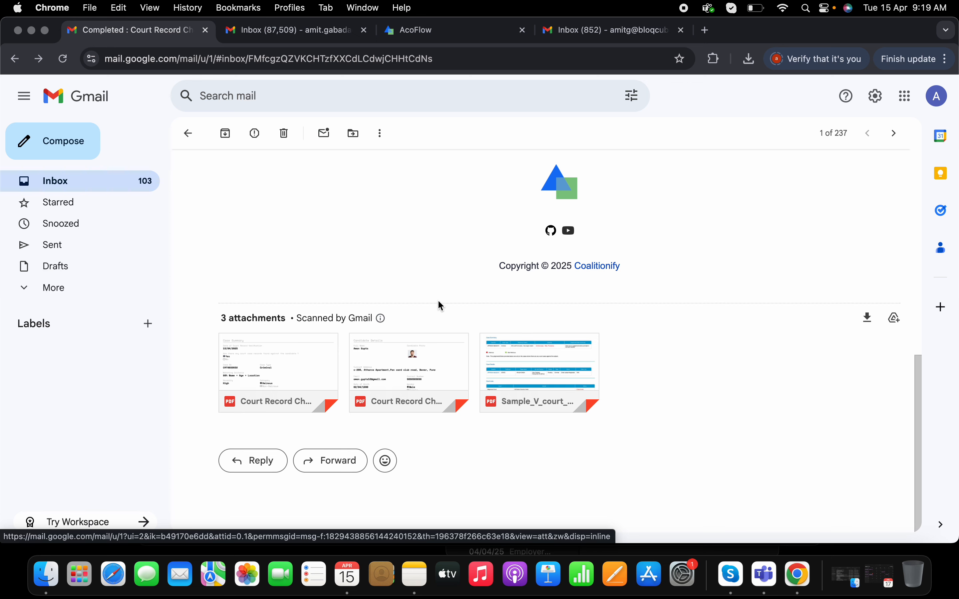
{"action": "scroll", "coordinate": [440, 306], "scroll_direction": "up", "scroll_amount": 10}
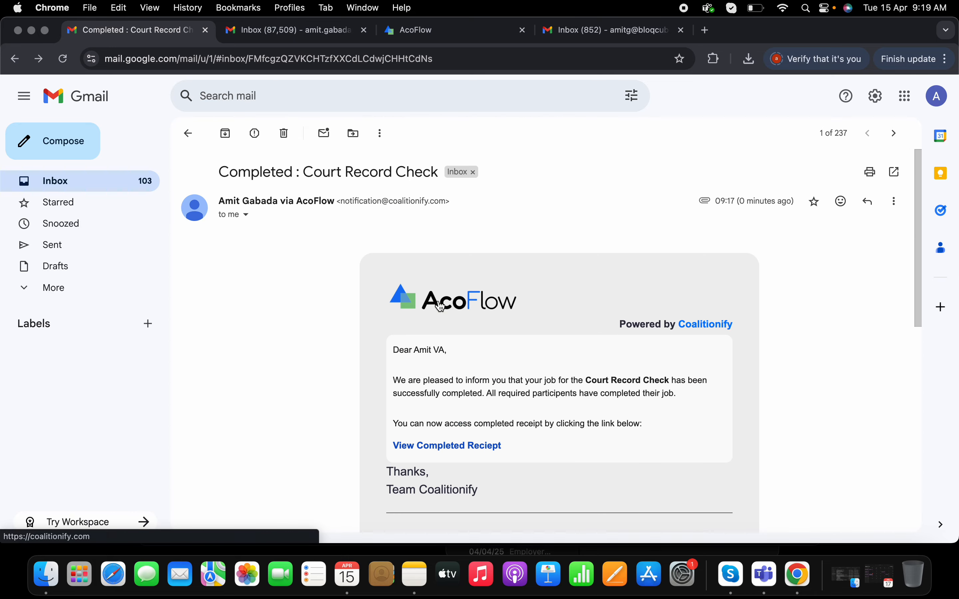
{"action": "left_click", "coordinate": [185, 134]}
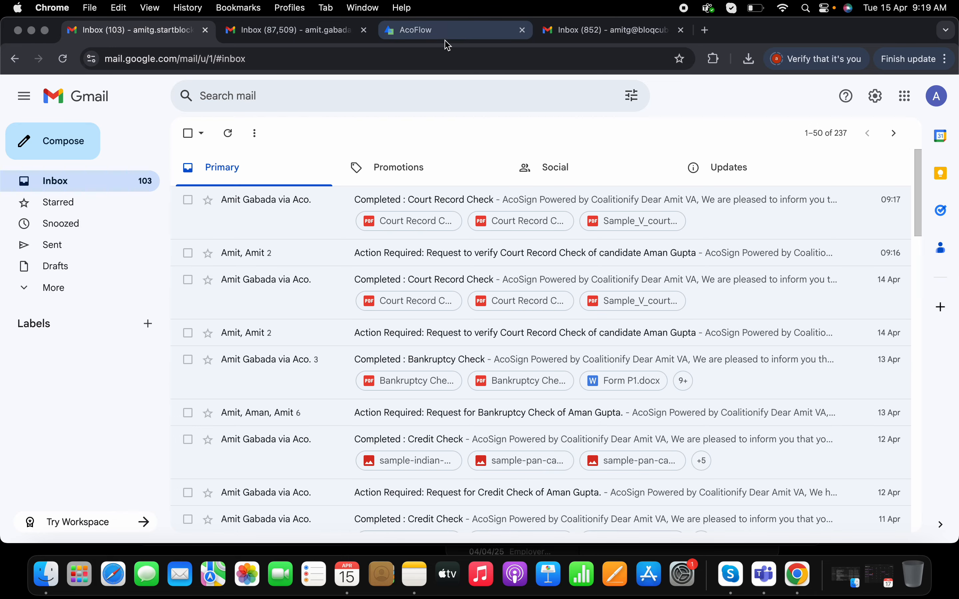
Switch to the AcoFlow project window, refresh the completed Court Record Check job and display its workflow diagram
{"action": "right_click", "coordinate": [798, 574]}
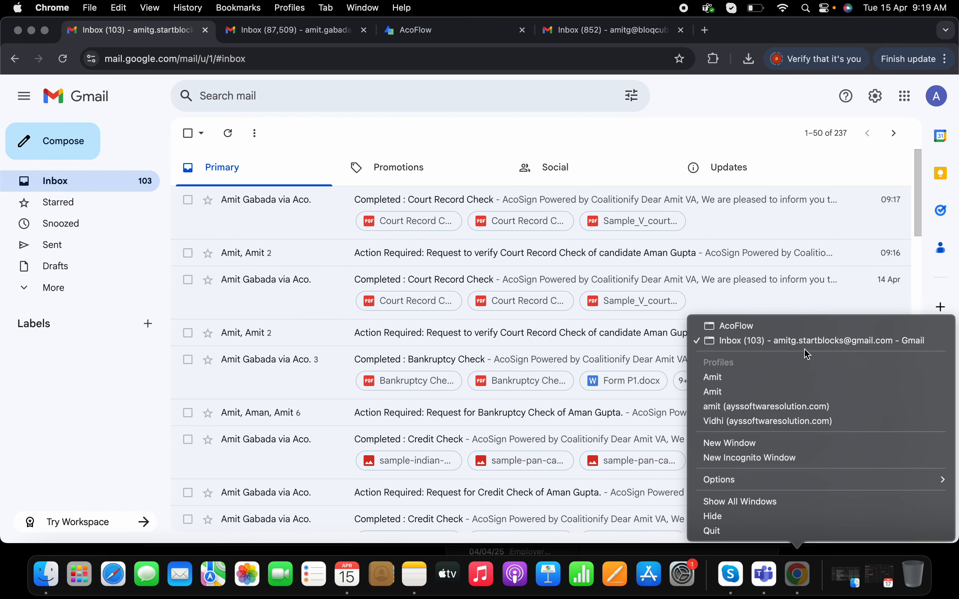
{"action": "left_click", "coordinate": [794, 332]}
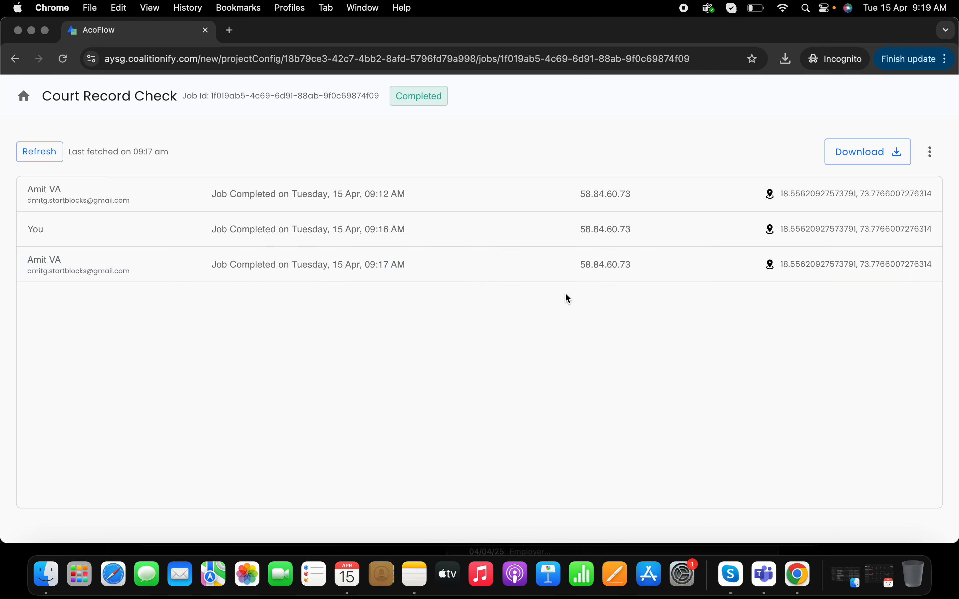
{"action": "left_click", "coordinate": [36, 155]}
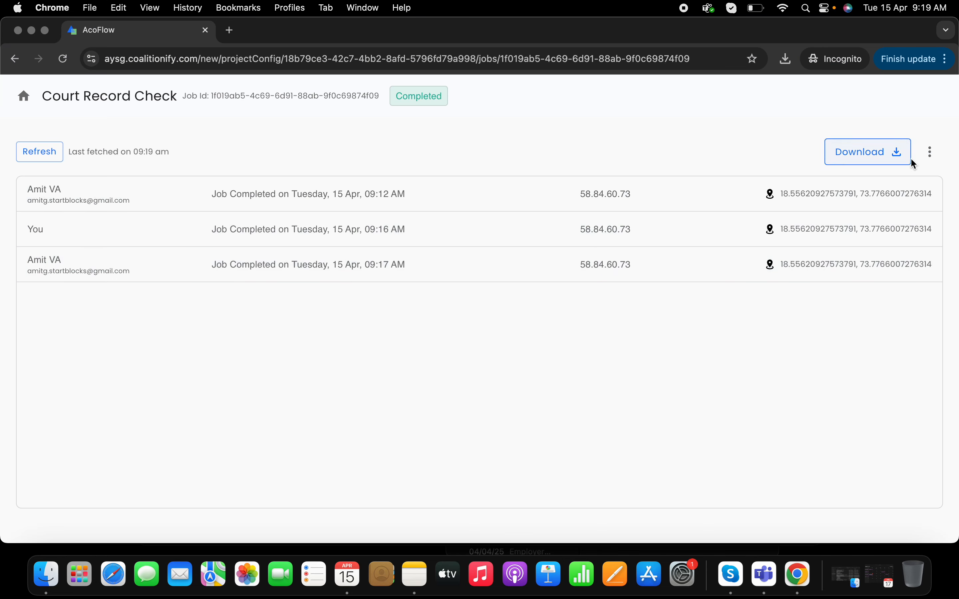
{"action": "left_click", "coordinate": [930, 154]}
{"action": "left_click", "coordinate": [888, 182]}
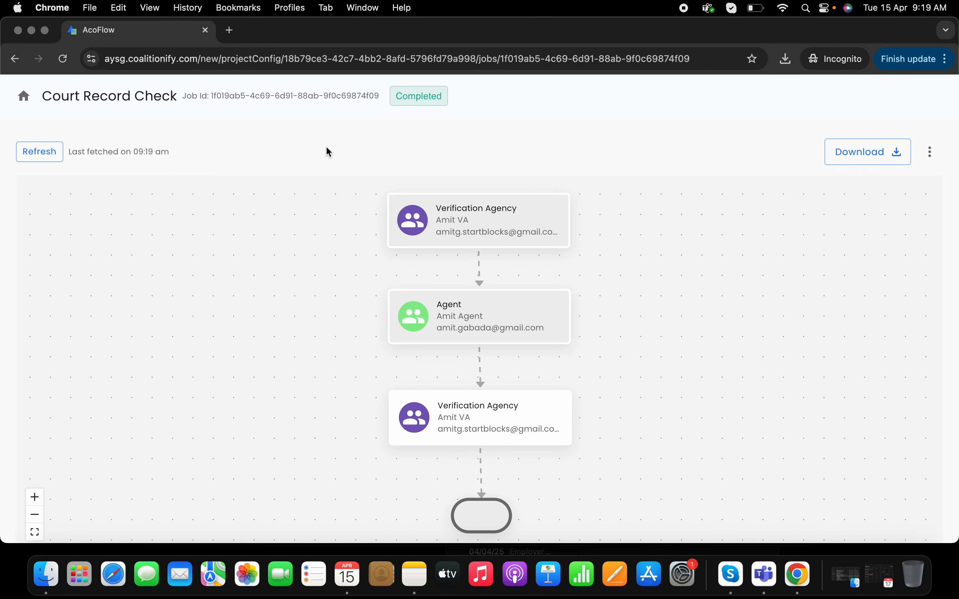
Return to the home page, open the Court Record Check project from all workflows and review its document design
{"action": "left_click", "coordinate": [23, 96]}
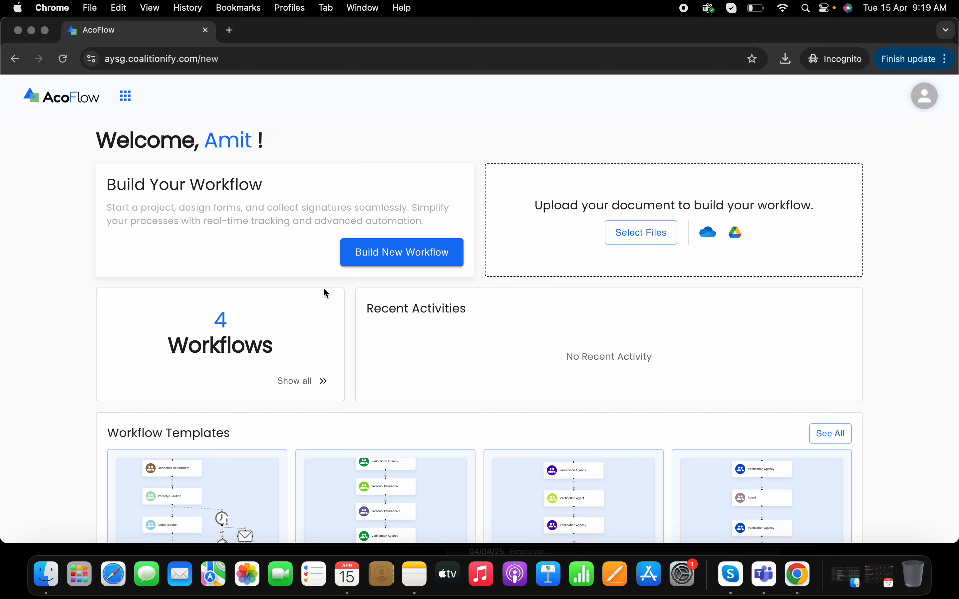
{"action": "left_click", "coordinate": [297, 383]}
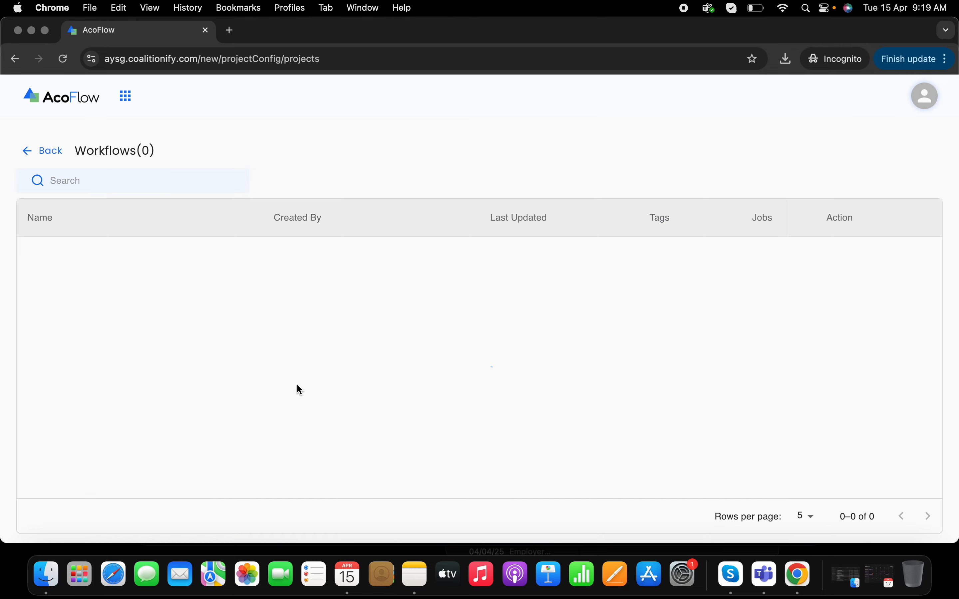
{"action": "left_click", "coordinate": [75, 258]}
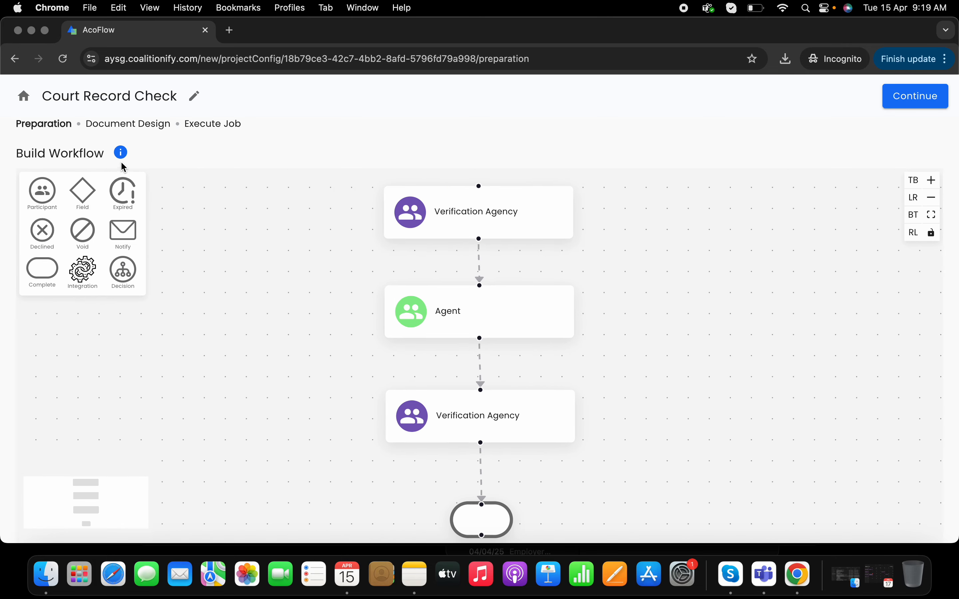
{"action": "left_click", "coordinate": [125, 125]}
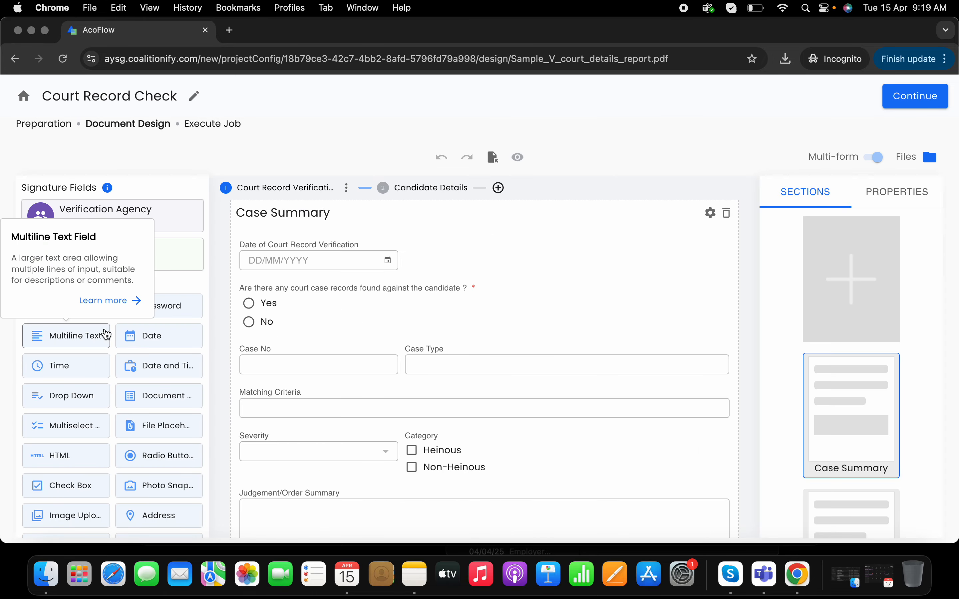
{"action": "scroll", "coordinate": [106, 334], "scroll_direction": "down", "scroll_amount": 3}
{"action": "scroll", "coordinate": [106, 334], "scroll_direction": "up", "scroll_amount": 3}
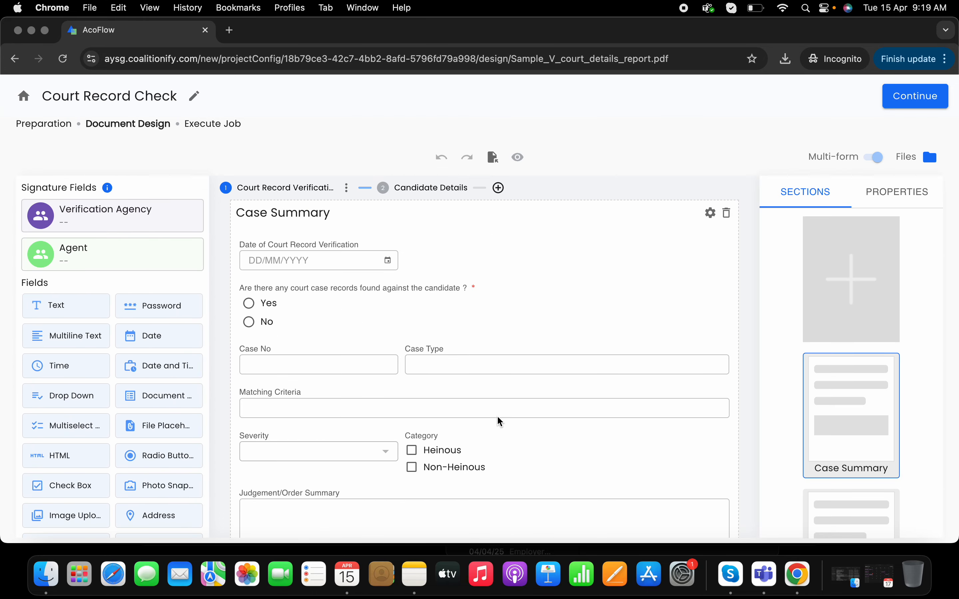
{"action": "scroll", "coordinate": [473, 409], "scroll_direction": "down", "scroll_amount": 10}
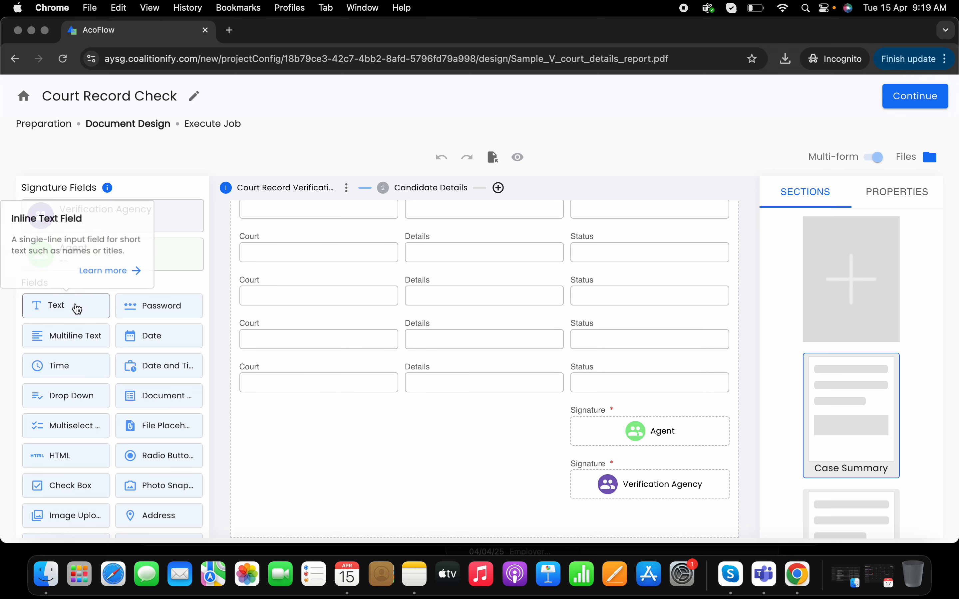
Try out a Text field beside the last Court field in Court Lists, view its properties and delete it
{"action": "left_click_drag", "start_coordinate": [73, 307], "coordinate": [420, 434]}
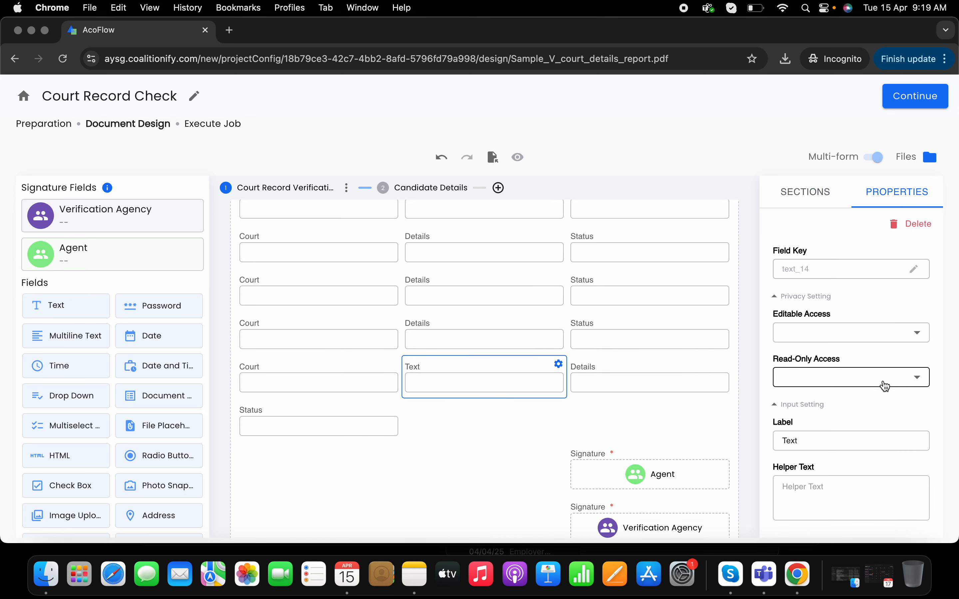
{"action": "scroll", "coordinate": [884, 390], "scroll_direction": "down", "scroll_amount": 5}
{"action": "scroll", "coordinate": [912, 317], "scroll_direction": "up", "scroll_amount": 5}
{"action": "left_click", "coordinate": [915, 233]}
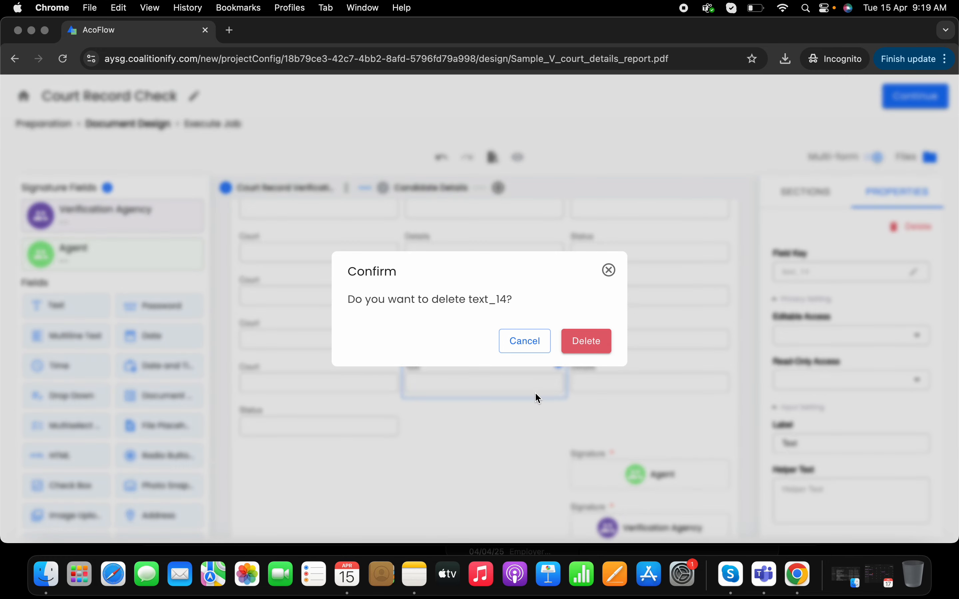
{"action": "left_click", "coordinate": [590, 343]}
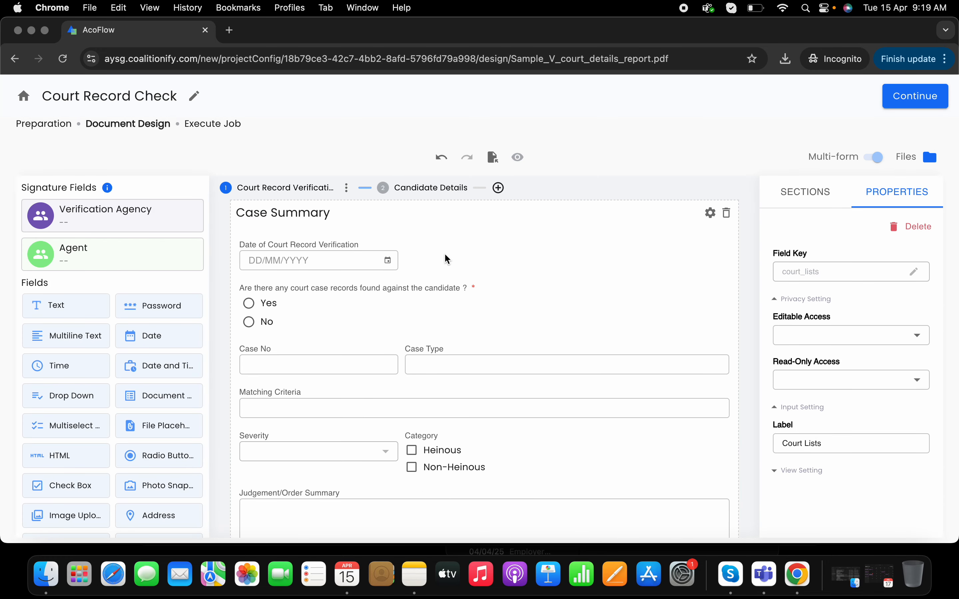
Check the Editable Access choices of the Case Summary section, look through the form and return to the home page
{"action": "left_click", "coordinate": [447, 261]}
{"action": "left_click", "coordinate": [838, 333]}
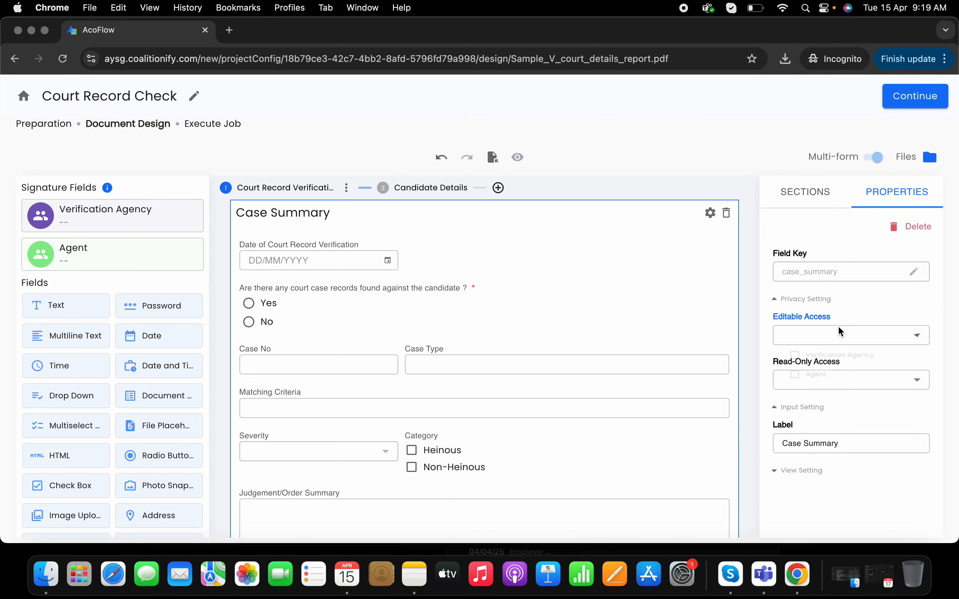
{"action": "left_click", "coordinate": [858, 390]}
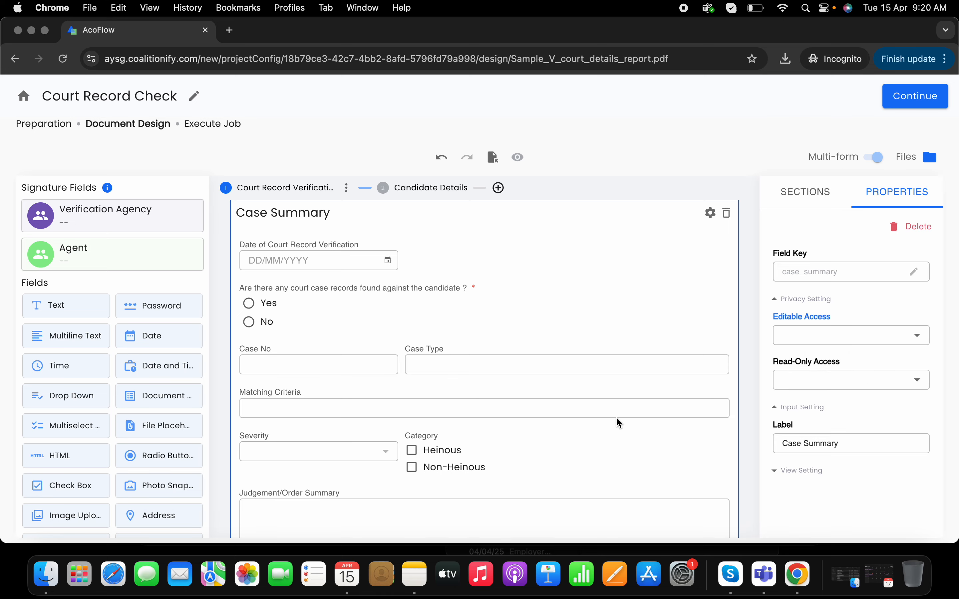
{"action": "scroll", "coordinate": [619, 422], "scroll_direction": "down", "scroll_amount": 10}
{"action": "scroll", "coordinate": [619, 423], "scroll_direction": "up", "scroll_amount": 15}
{"action": "left_click", "coordinate": [24, 97]}
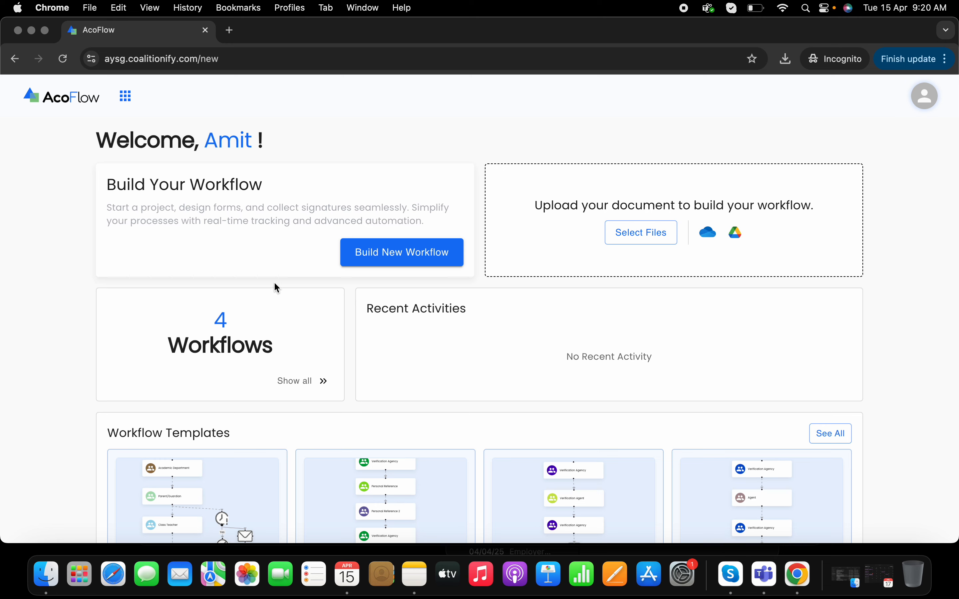
{"action": "key", "text": "super+shift+5"}
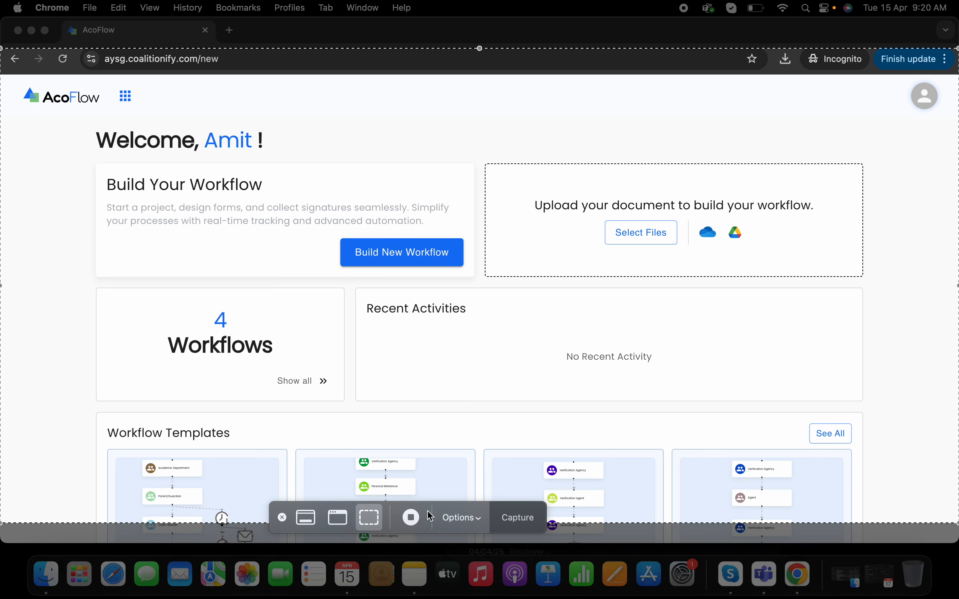